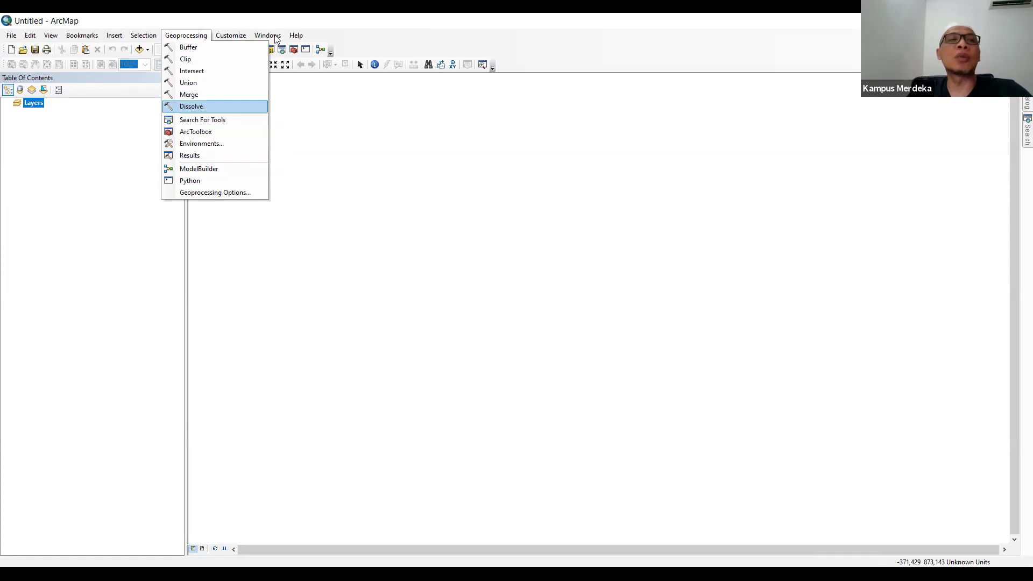
click(275, 39)
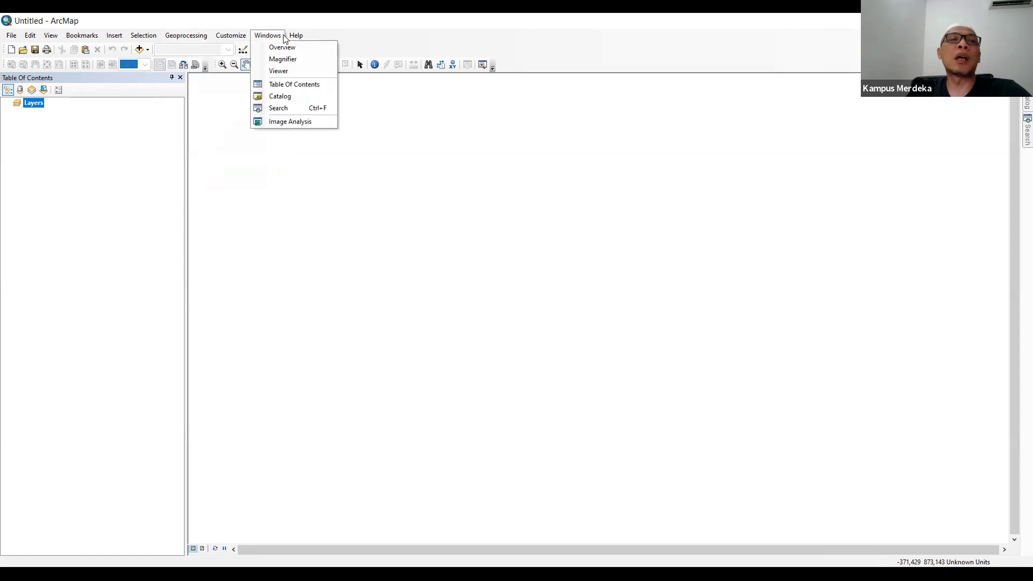
key(Right)
key(Escape)
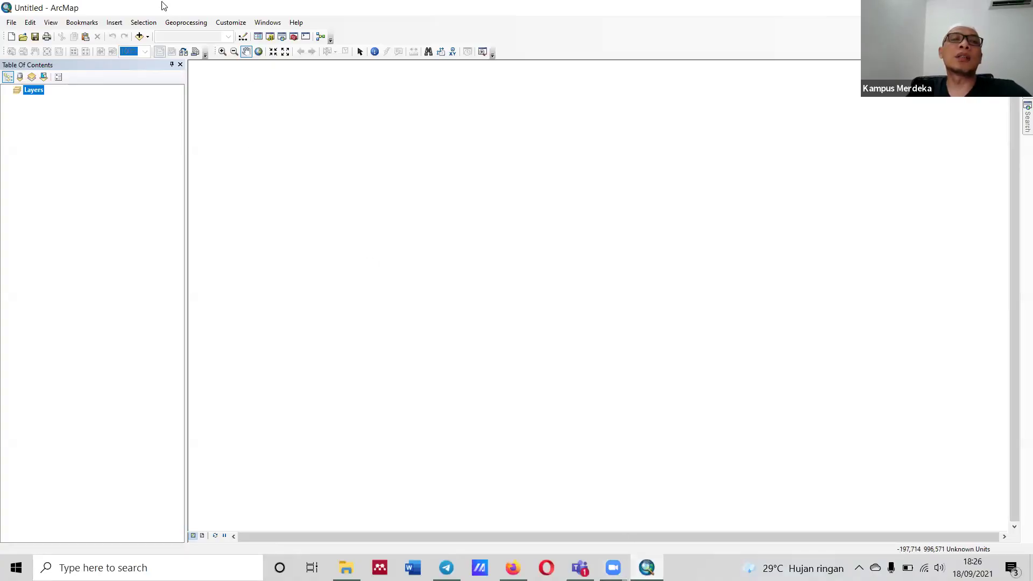
Step: Show the Utility Network Analyst toolbar, reposition it over the empty map area, and close it again
right_click(387, 46)
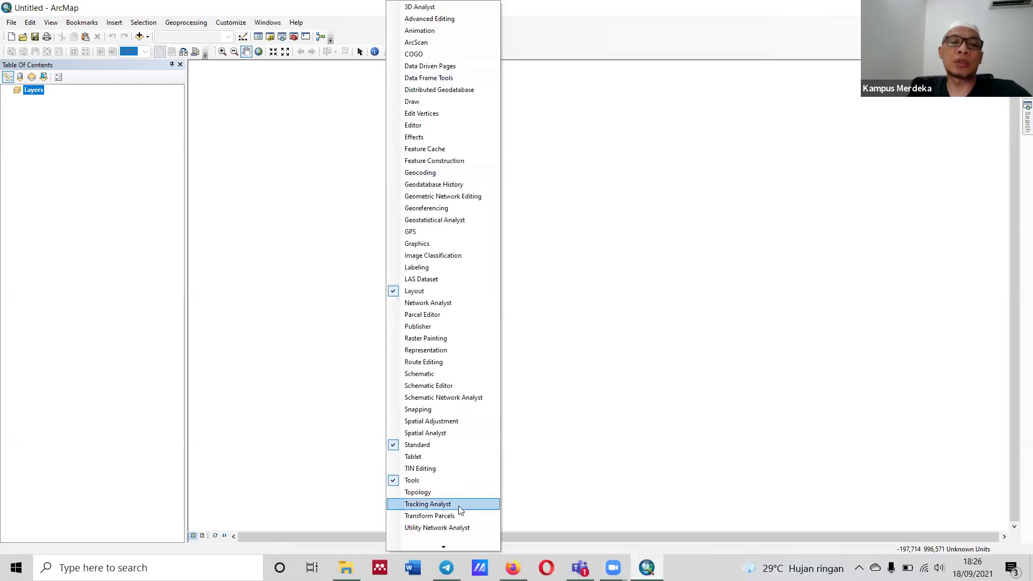
mouse_move(458, 547)
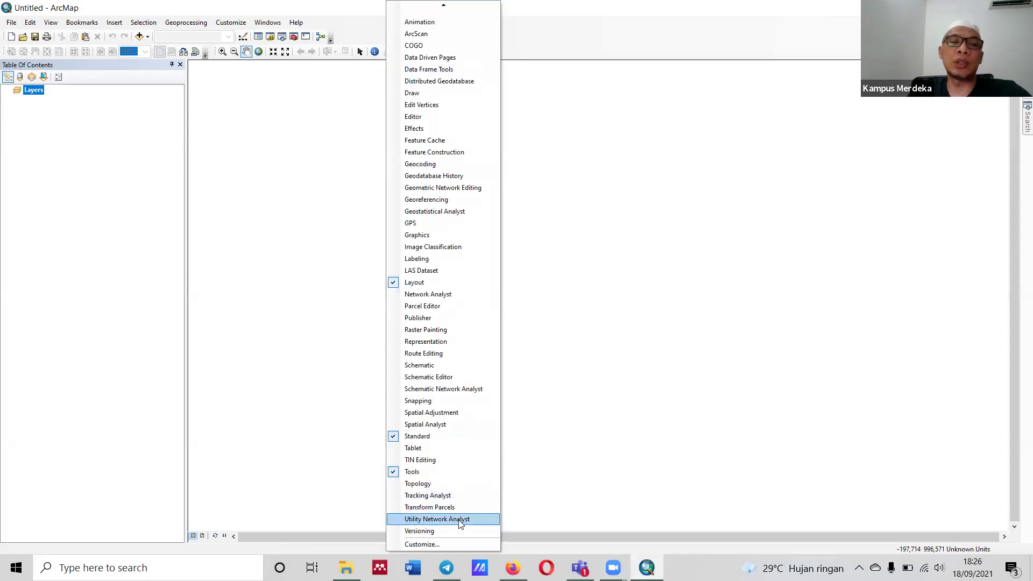
click(460, 519)
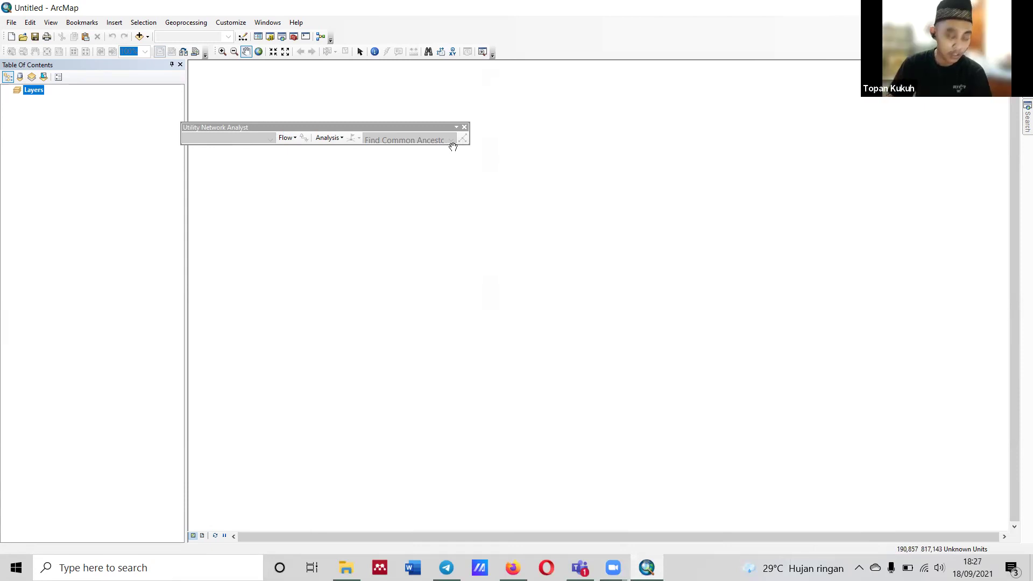
drag(370, 128, 438, 158)
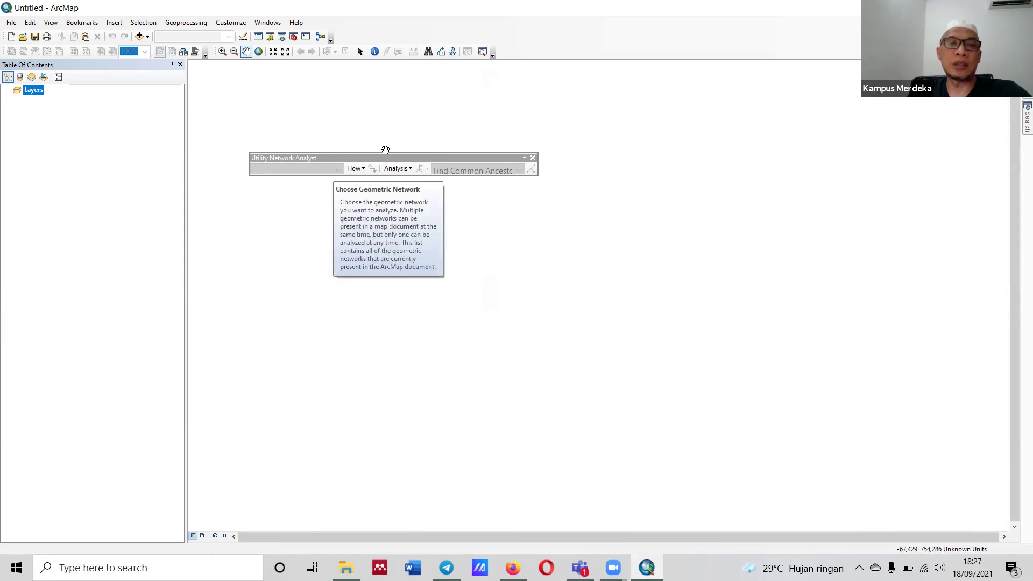
click(533, 159)
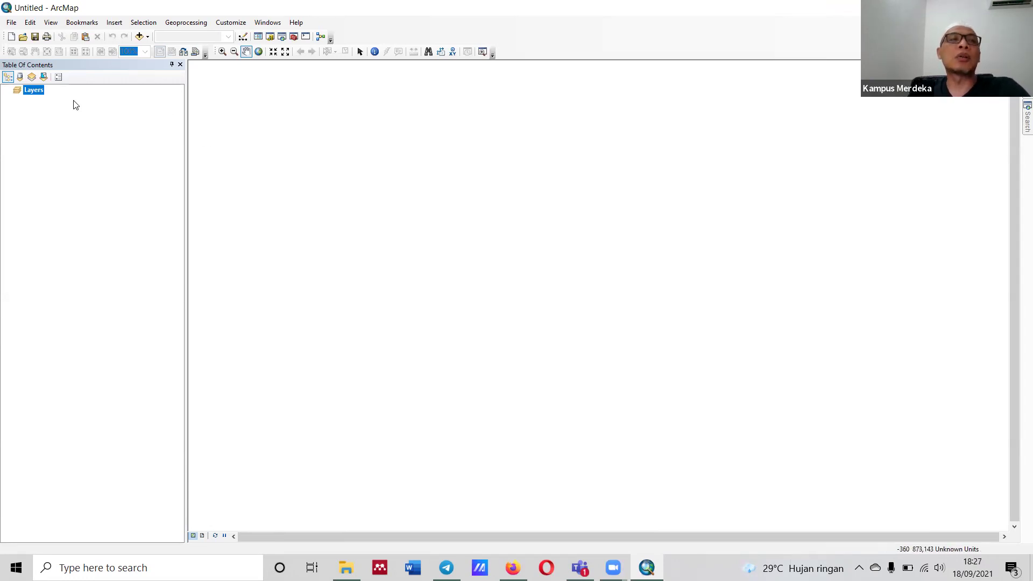
Step: Add the shapefiles Jalan_Arc.shp, Persil_Polygon.shp and Tiang_Listrik.shp from the Vektor folder in Contoh Data GIS to the Layers data frame
right_click(31, 93)
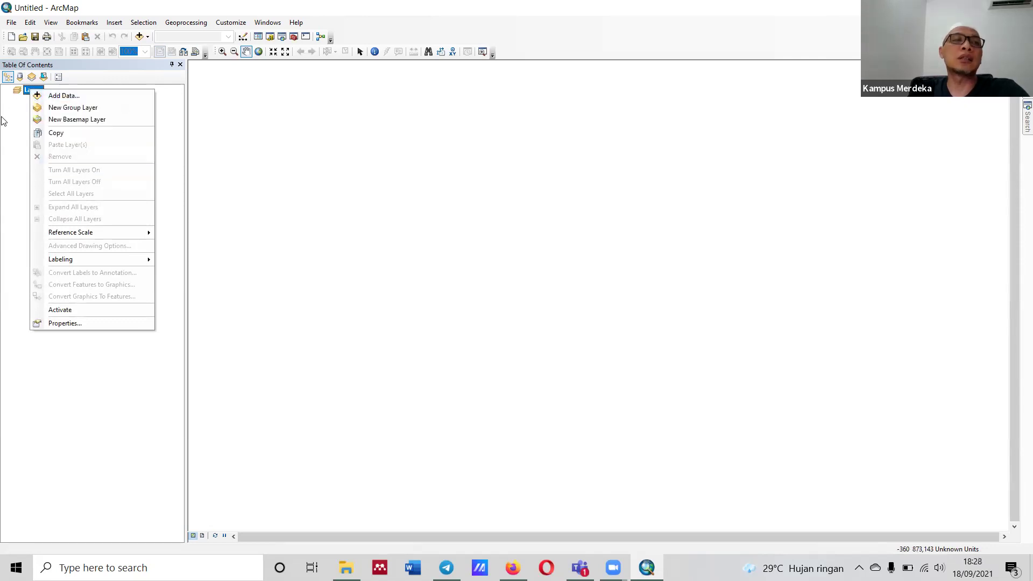
click(36, 96)
right_click(35, 97)
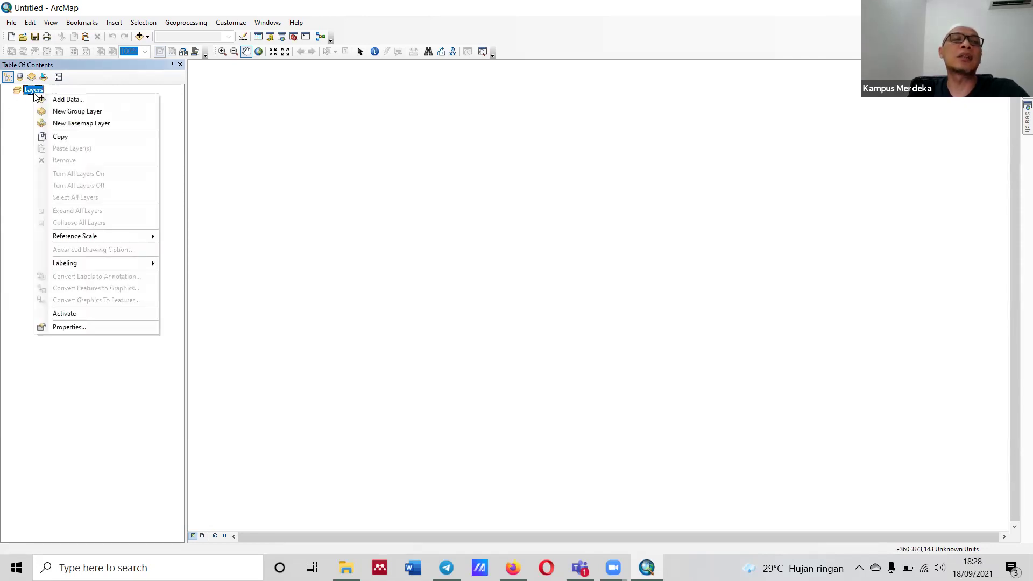
click(59, 100)
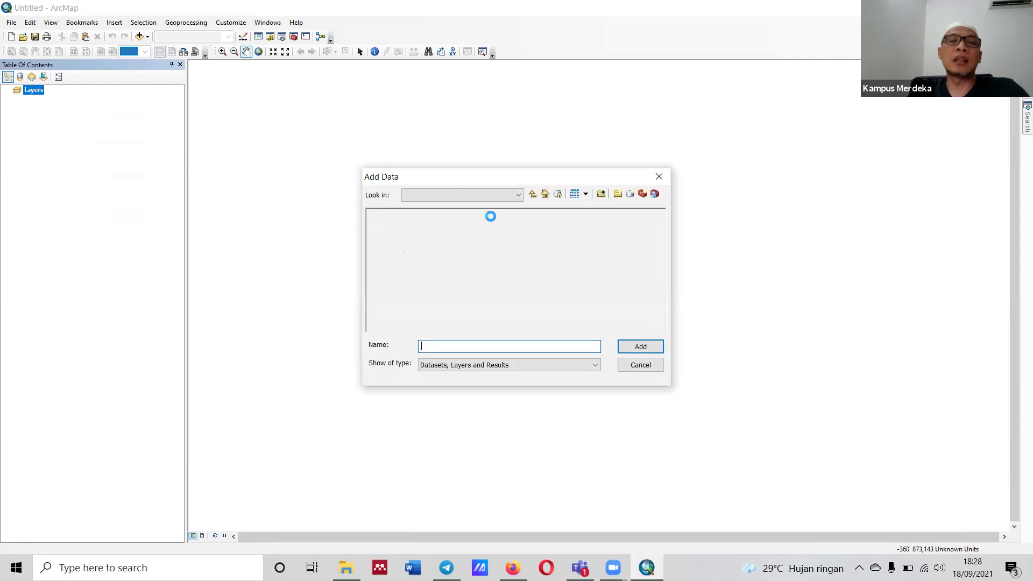
click(518, 195)
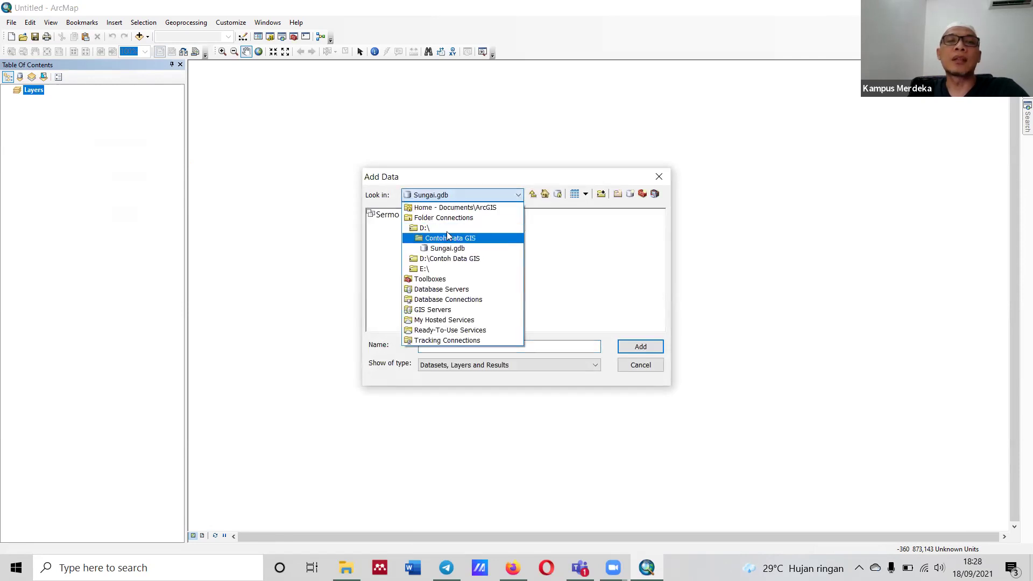
click(452, 238)
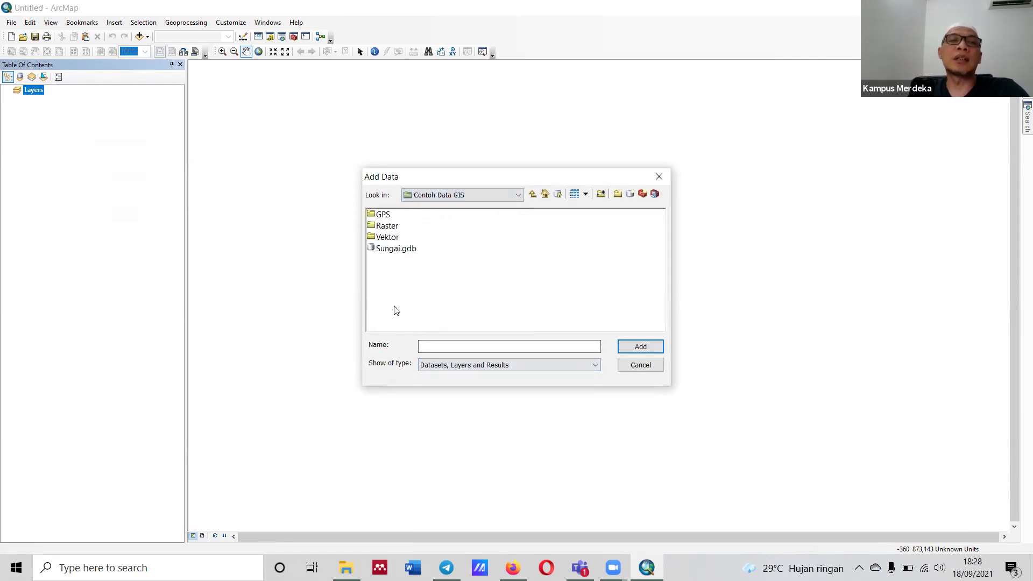
double_click(385, 237)
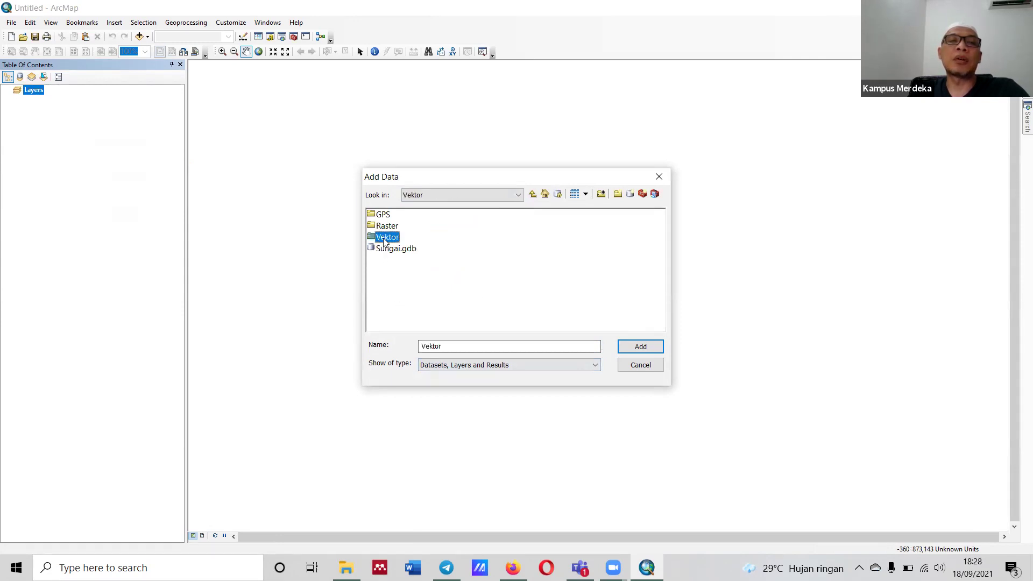
drag(449, 280, 381, 212)
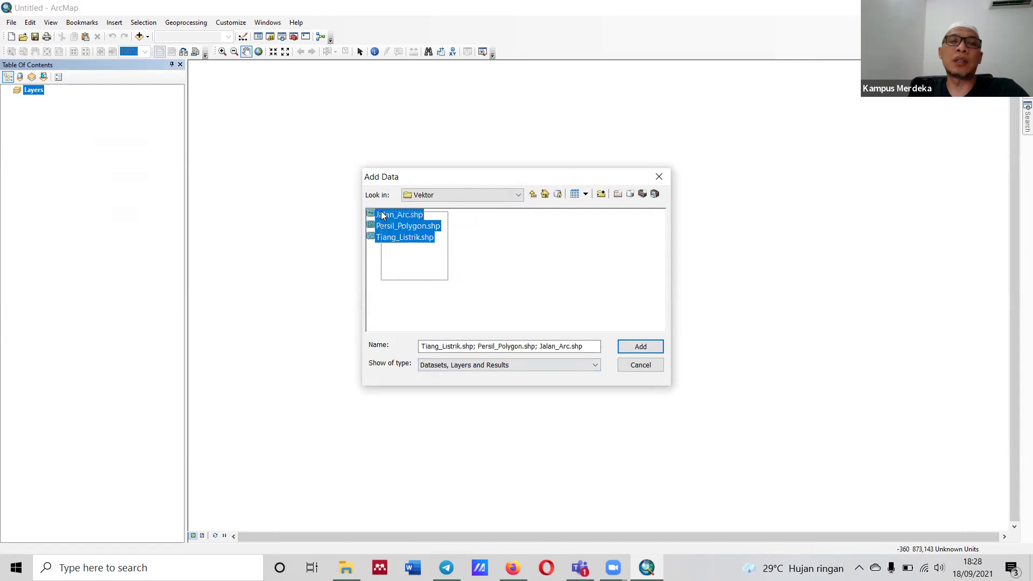
click(640, 346)
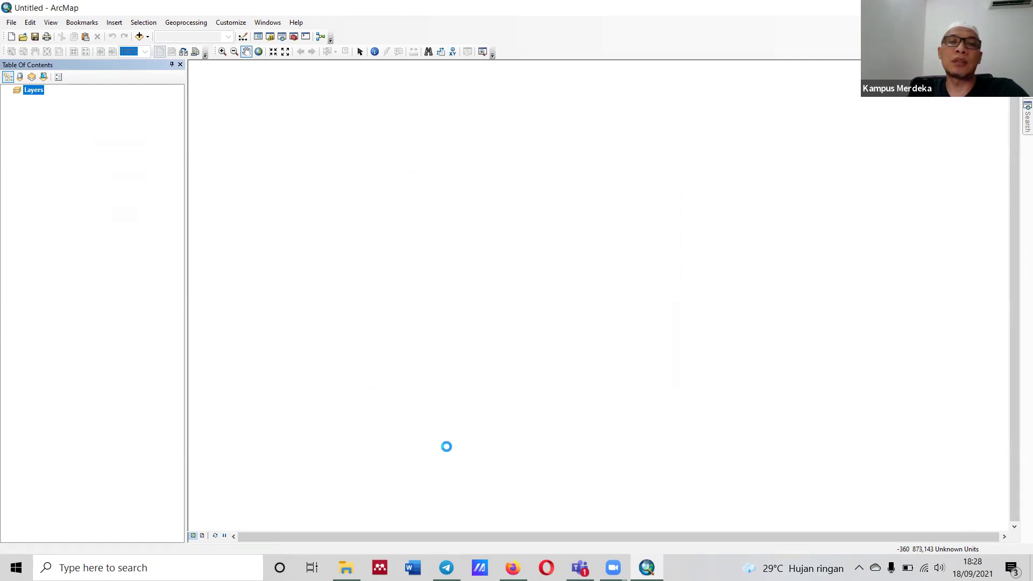
Step: Add every TIFF image in the Raster folder of Contoh Data GIS, the Perkantoran_Sleman files and SIBALEC_SLEMAN_01.tif, to the Layers data frame
click(41, 93)
right_click(41, 93)
click(64, 99)
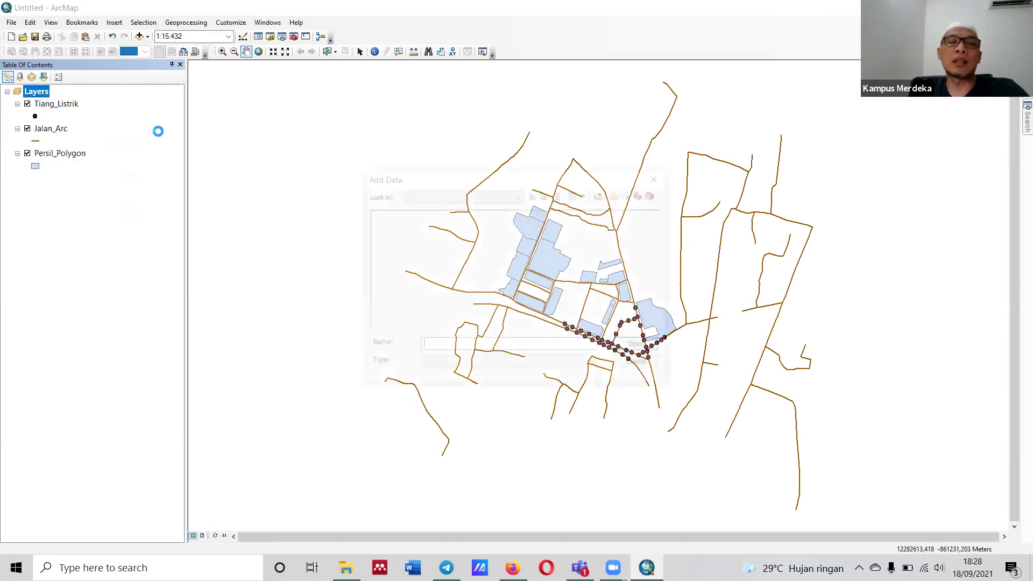
click(533, 194)
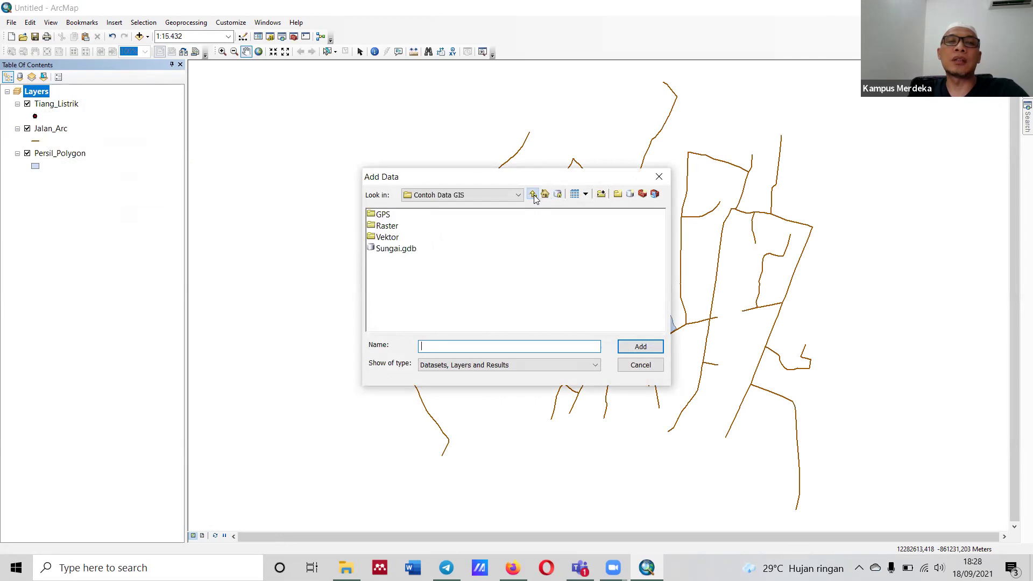
double_click(388, 225)
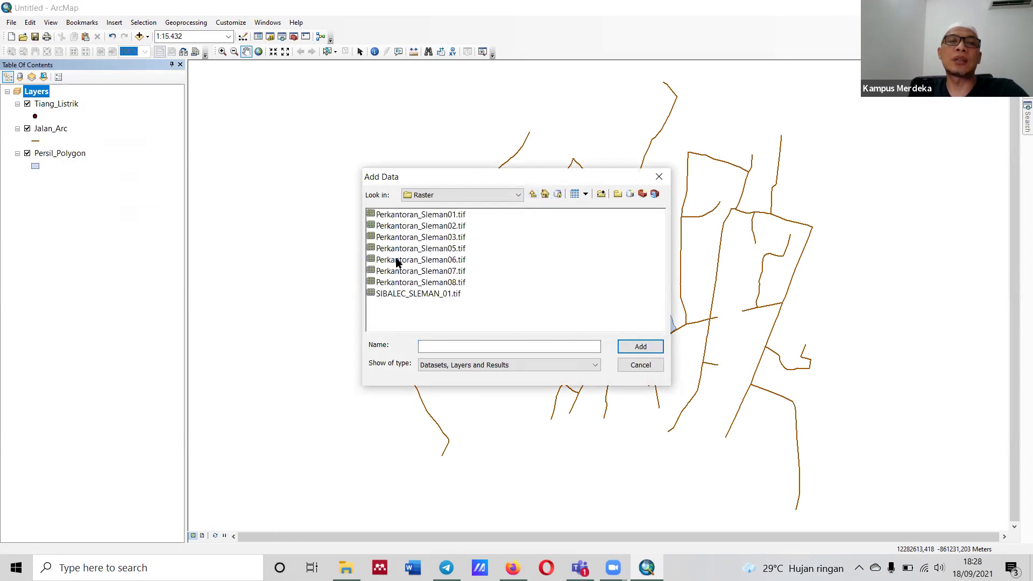
drag(450, 326, 375, 215)
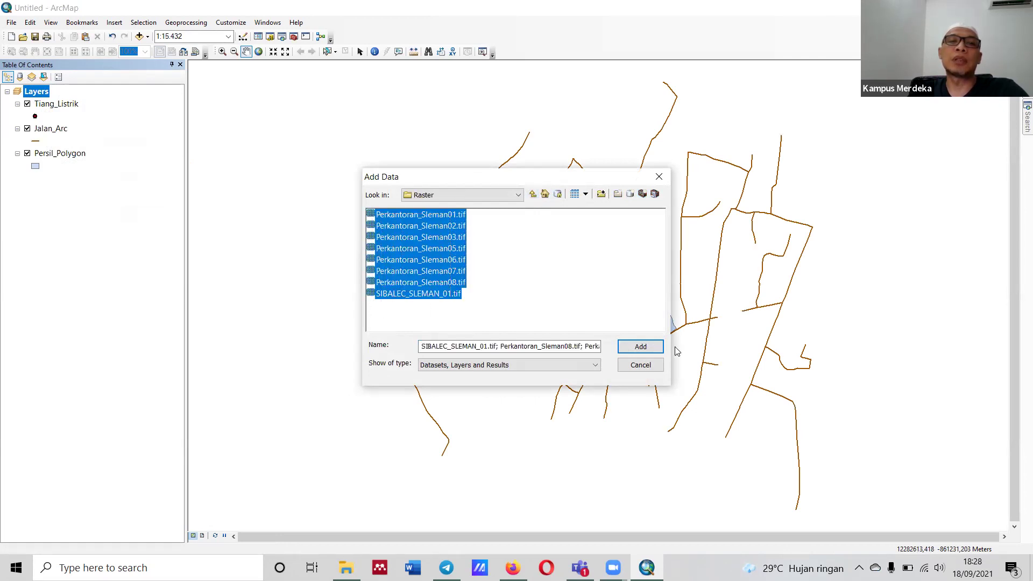
click(640, 347)
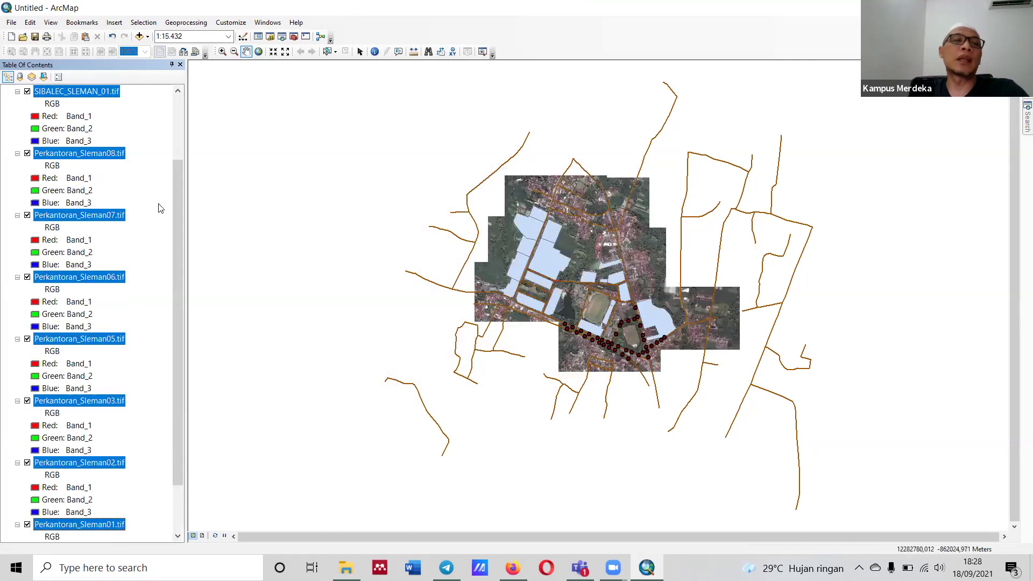
Step: Collapse the band legends of the raster layers from SIBALEC_SLEMAN_01.tif down to Perkantoran_Sleman02.tif
drag(179, 183, 179, 119)
click(17, 178)
click(17, 190)
click(17, 202)
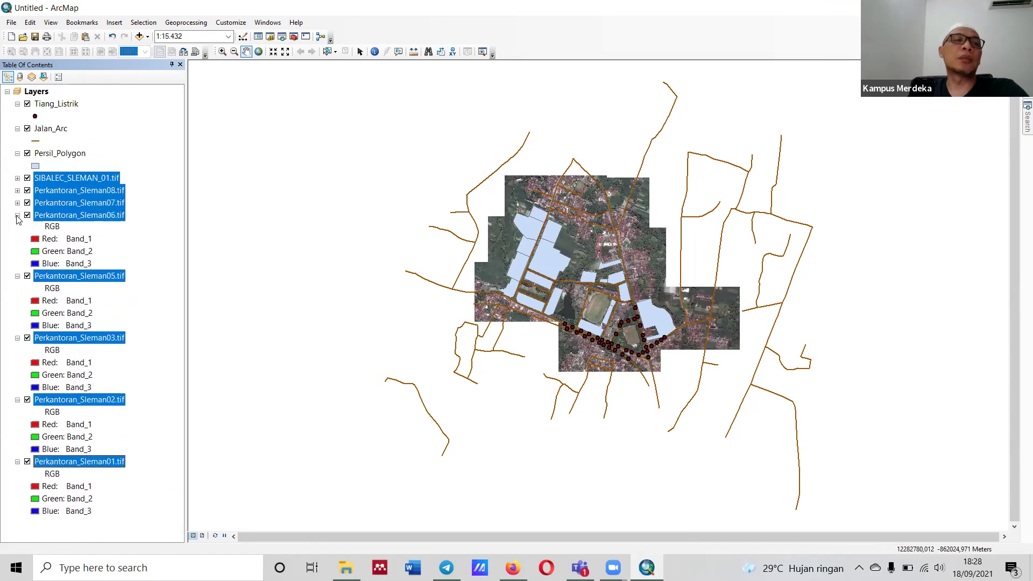
click(17, 214)
click(17, 227)
click(17, 240)
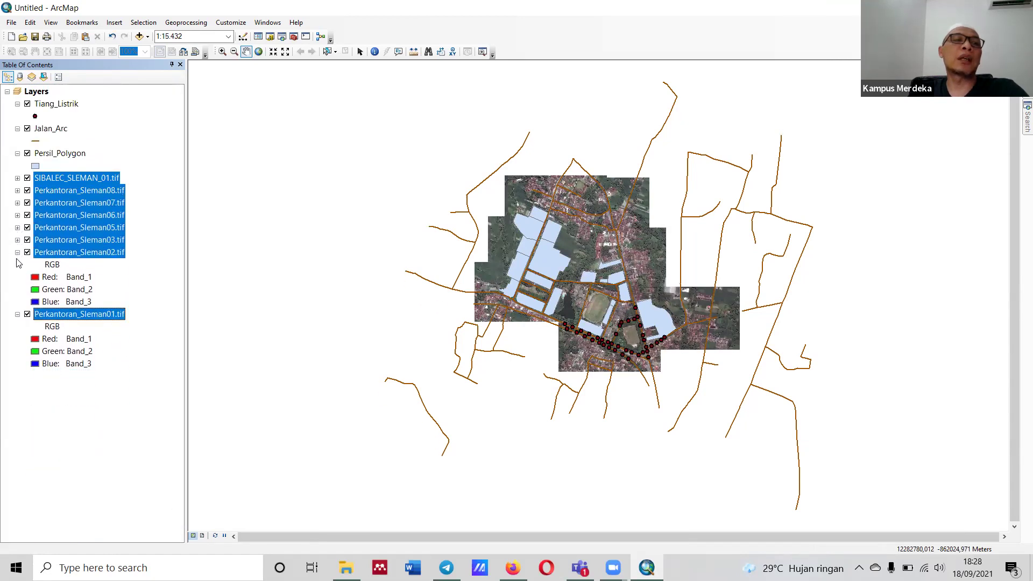
click(17, 252)
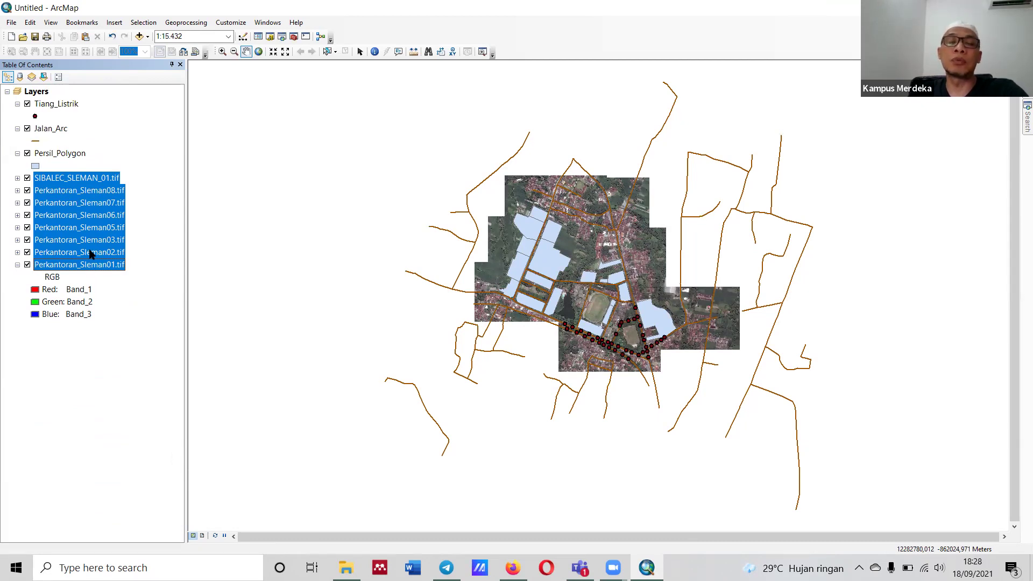
Step: Create a new group layer in the Layers data frame and collapse the band legend of Perkantoran_Sleman01.tif
click(43, 94)
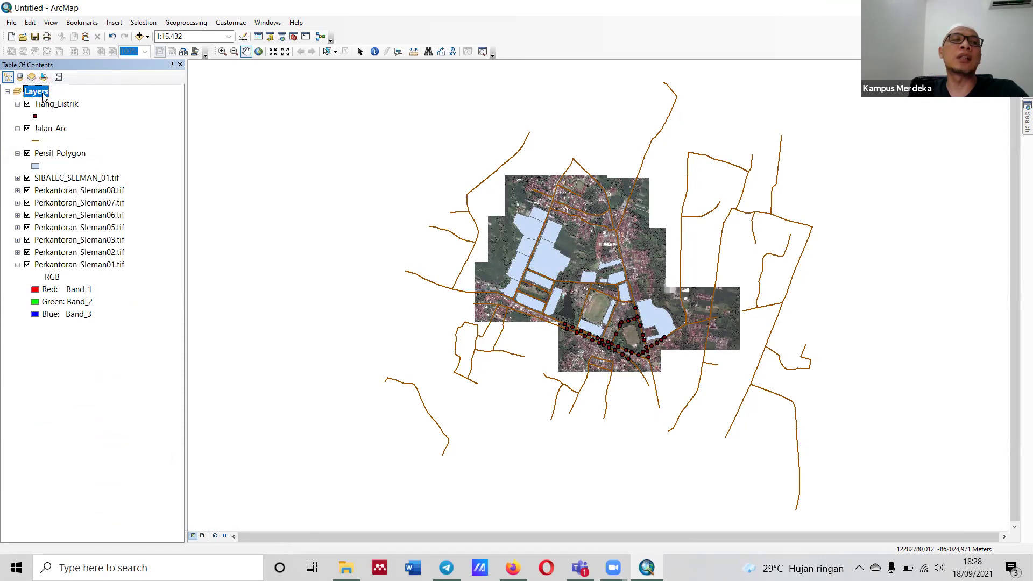
right_click(43, 94)
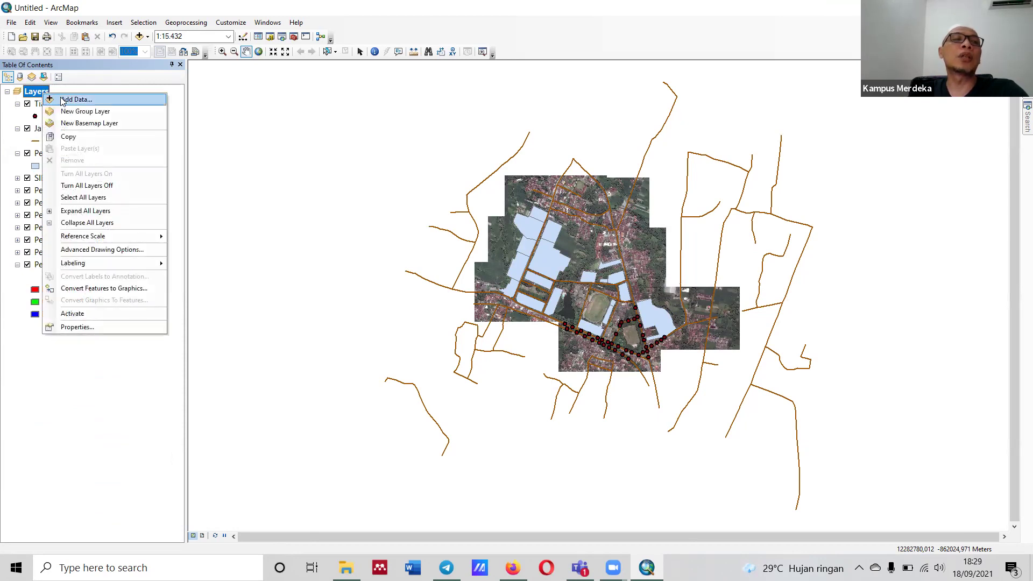
click(86, 111)
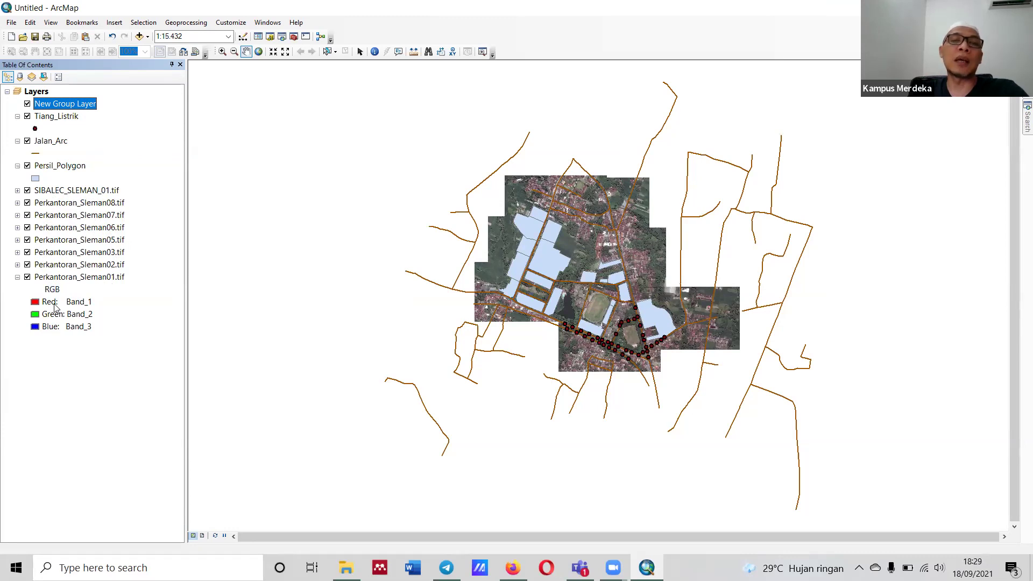
click(17, 277)
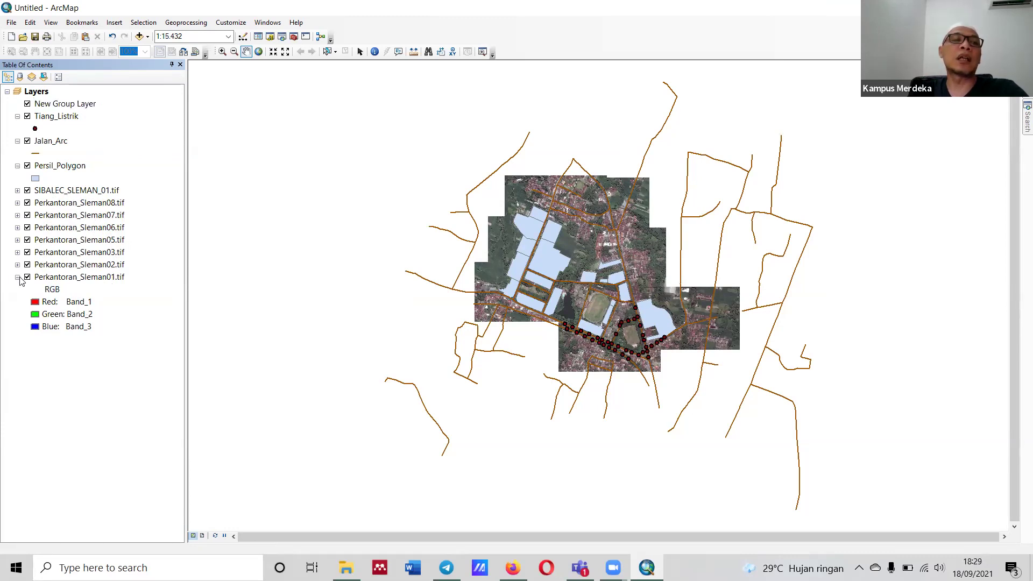
Step: Rename the new group layer as Data Raster
right_click(61, 110)
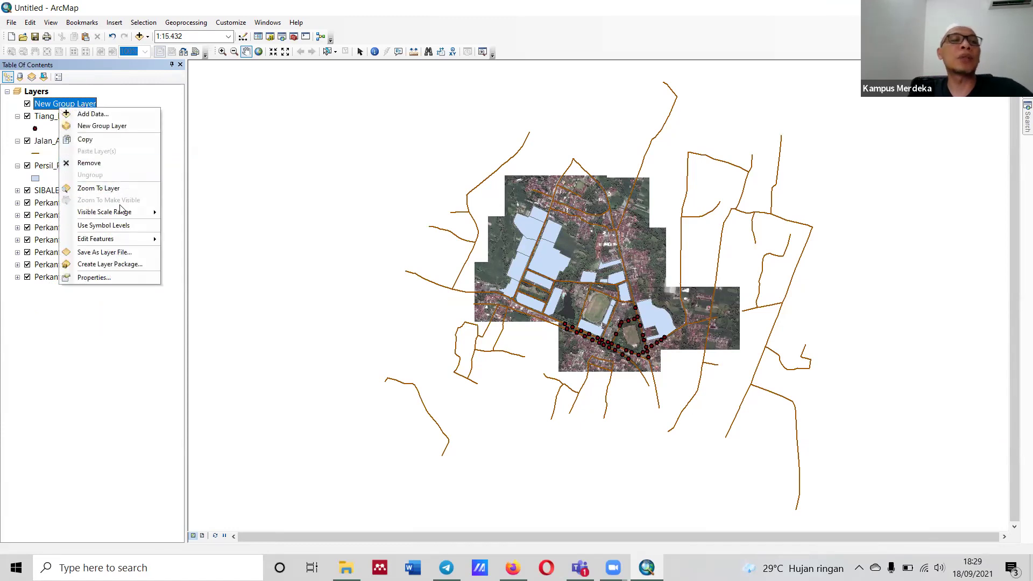
click(65, 103)
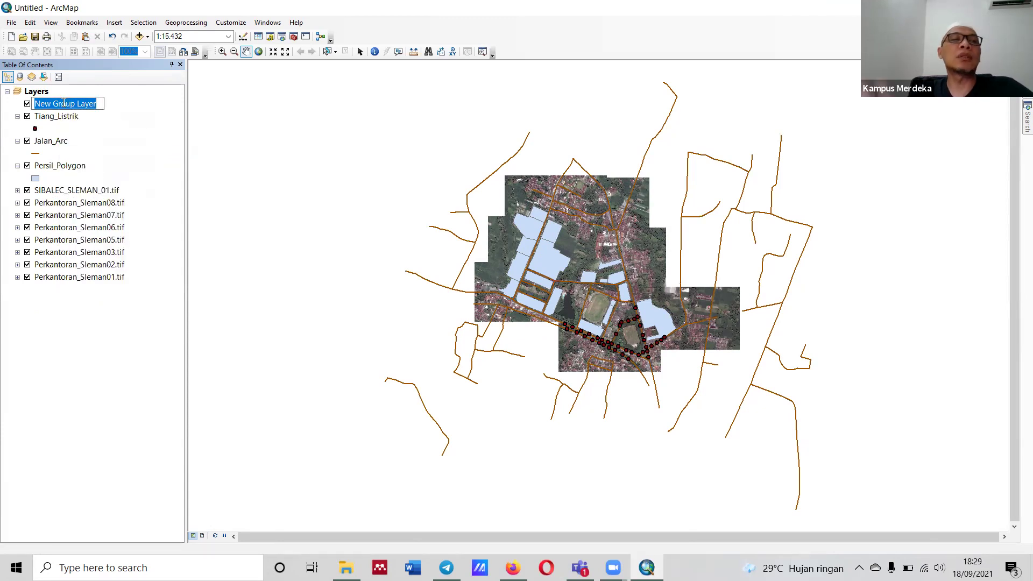
text(Data)
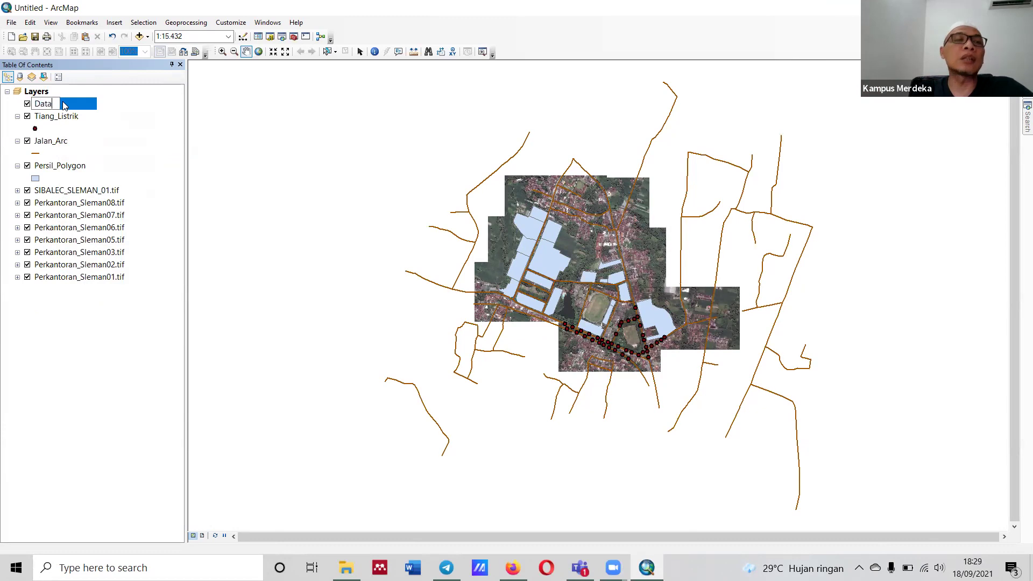
text( Raster)
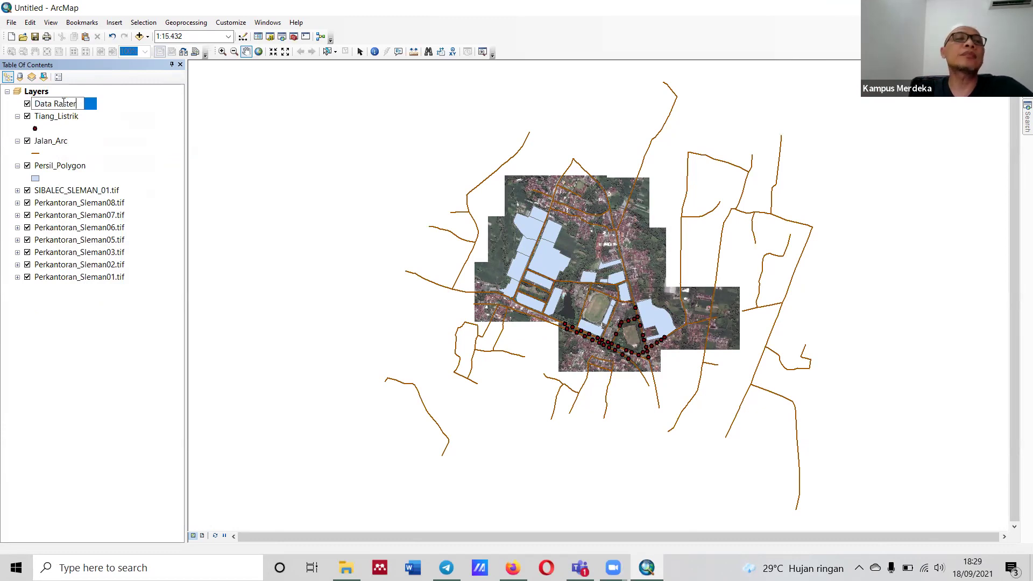
key(Return)
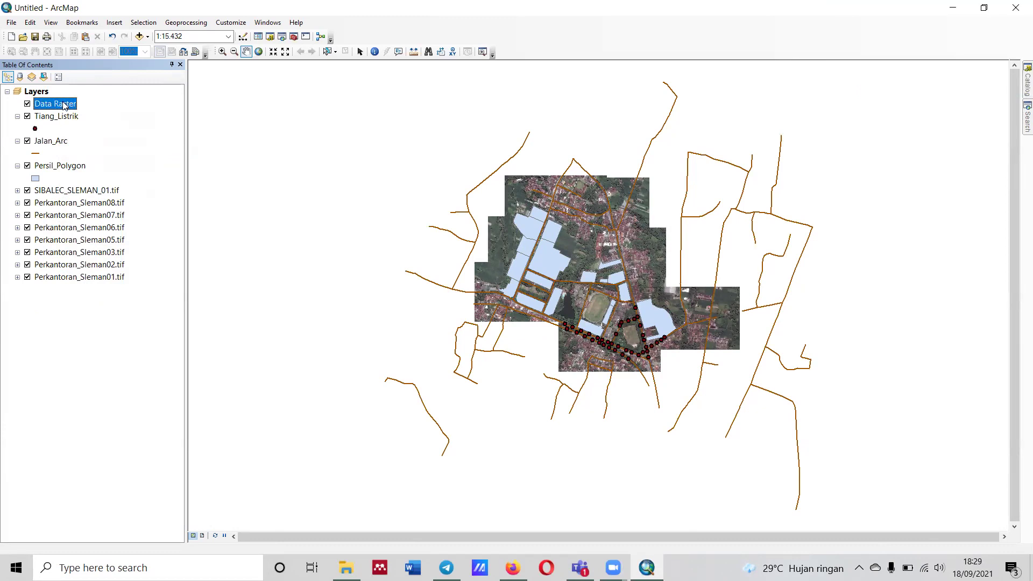
Step: Move all the TIFF layers, from SIBALEC_SLEMAN_01.tif down to Perkantoran_Sleman01.tif, into the Data Raster group layer
click(102, 192)
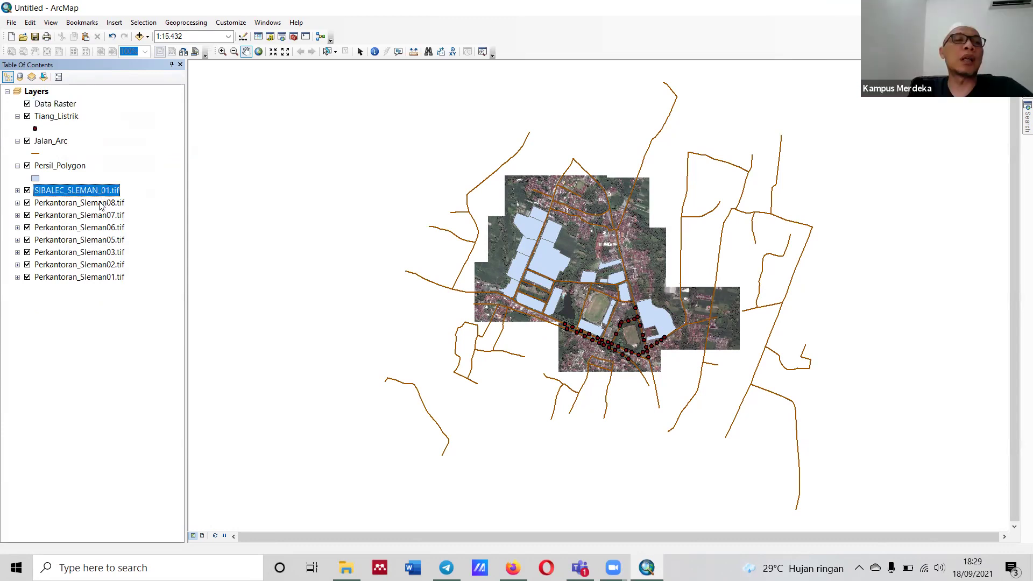
ctrl+click(99, 204)
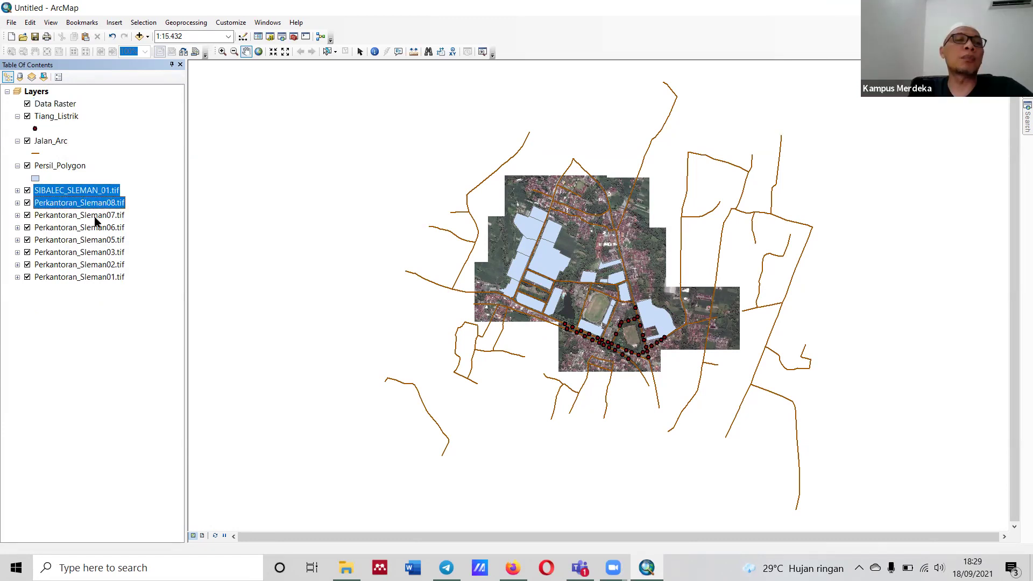
ctrl+click(95, 217)
ctrl+click(95, 228)
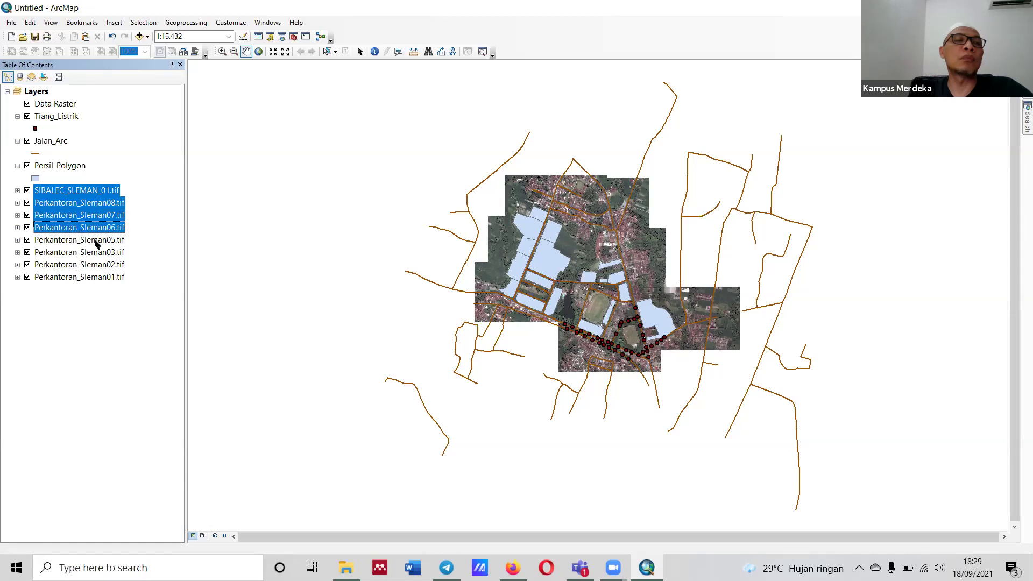
ctrl+click(97, 241)
ctrl+click(96, 254)
ctrl+click(97, 266)
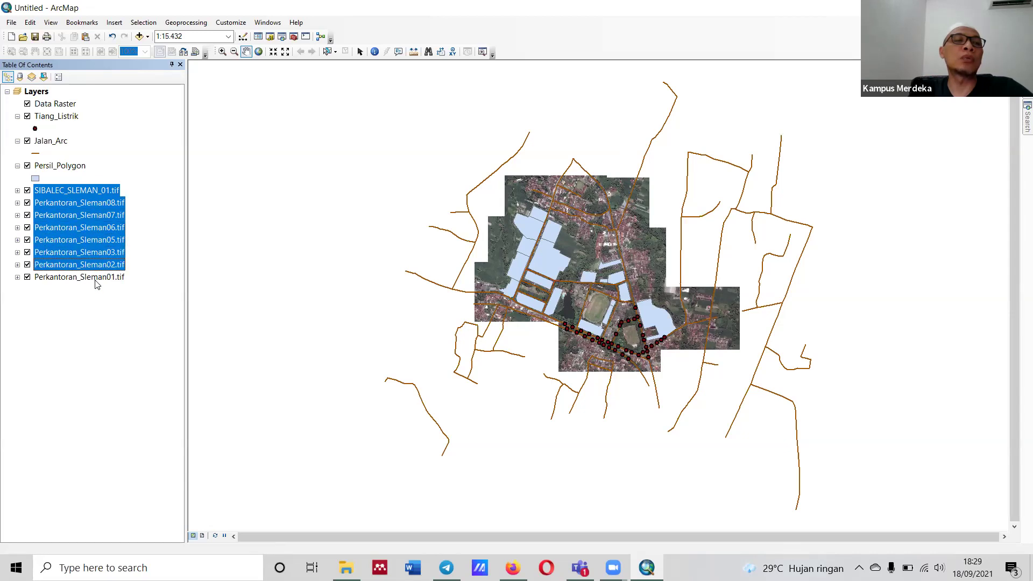
ctrl+click(97, 278)
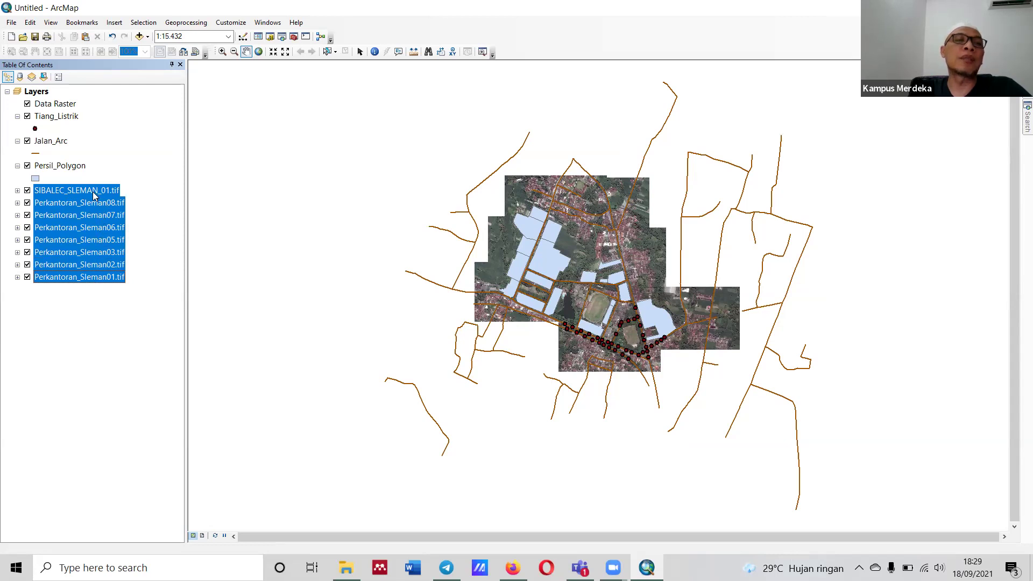
drag(93, 192, 110, 109)
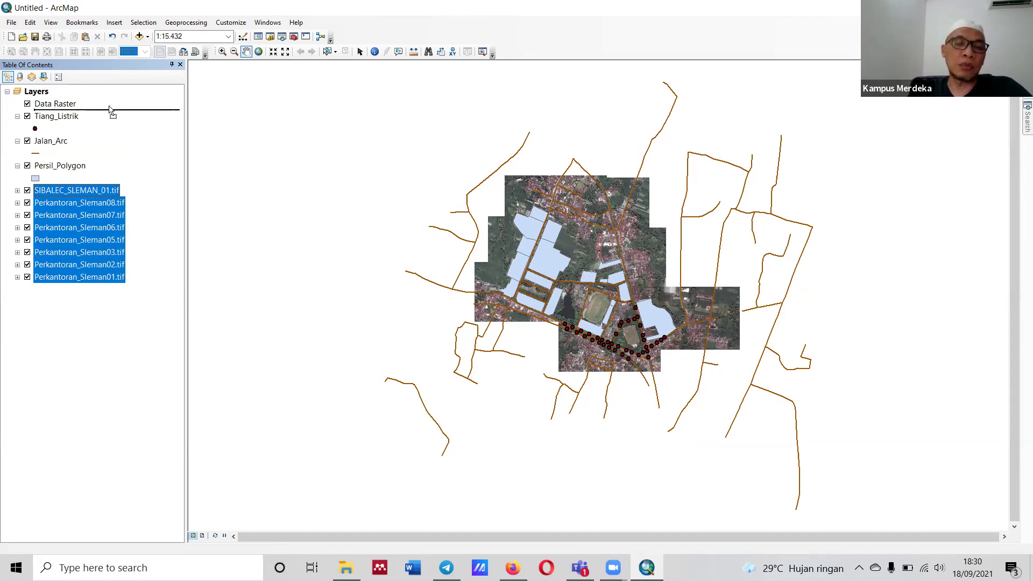
drag(109, 107, 109, 108)
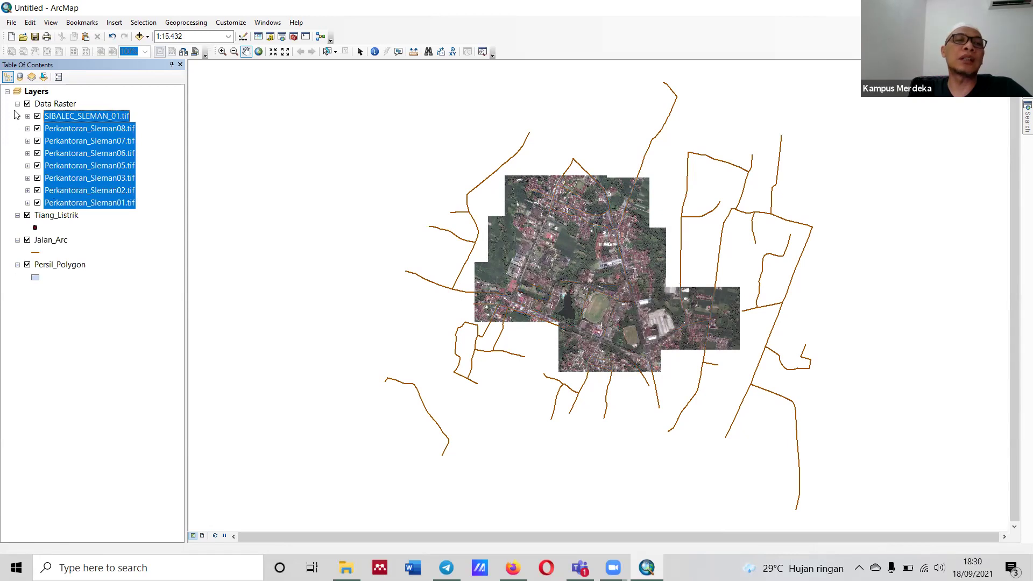
Step: Collapse the Data Raster group layer and move it below Persil_Polygon in the layer order
click(17, 103)
click(59, 104)
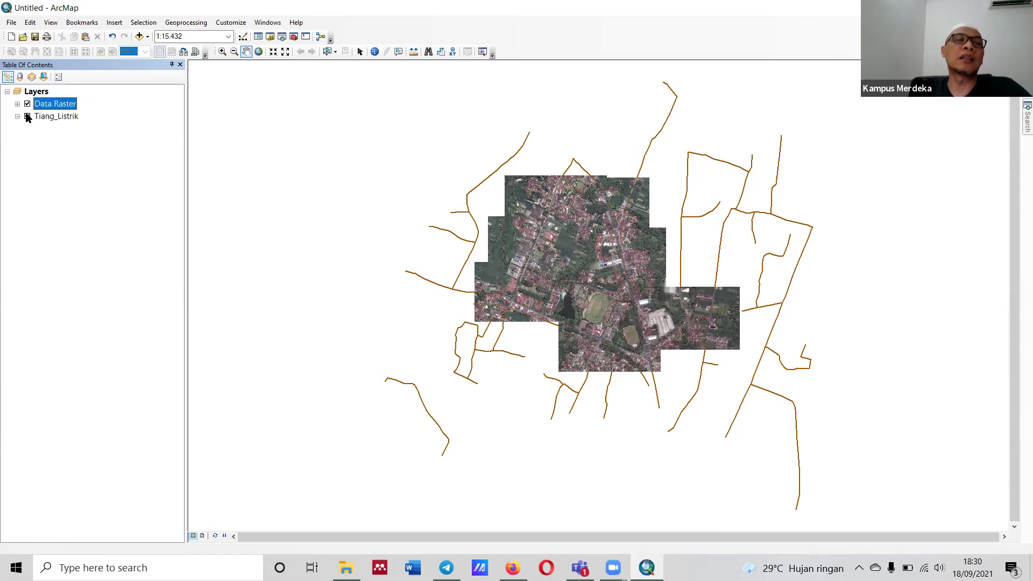
click(63, 116)
click(53, 104)
drag(48, 158, 41, 201)
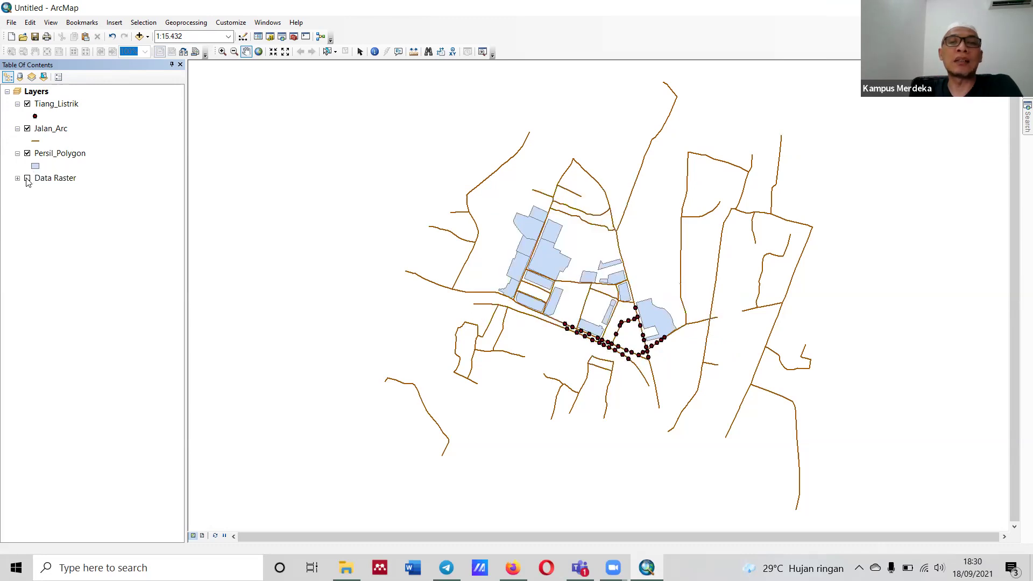
Step: Expand the visible Data Raster group and switch SIBALEC_SLEMAN_01.tif, Perkantoran_Sleman08.tif and Perkantoran_Sleman07.tif off and back on
click(28, 178)
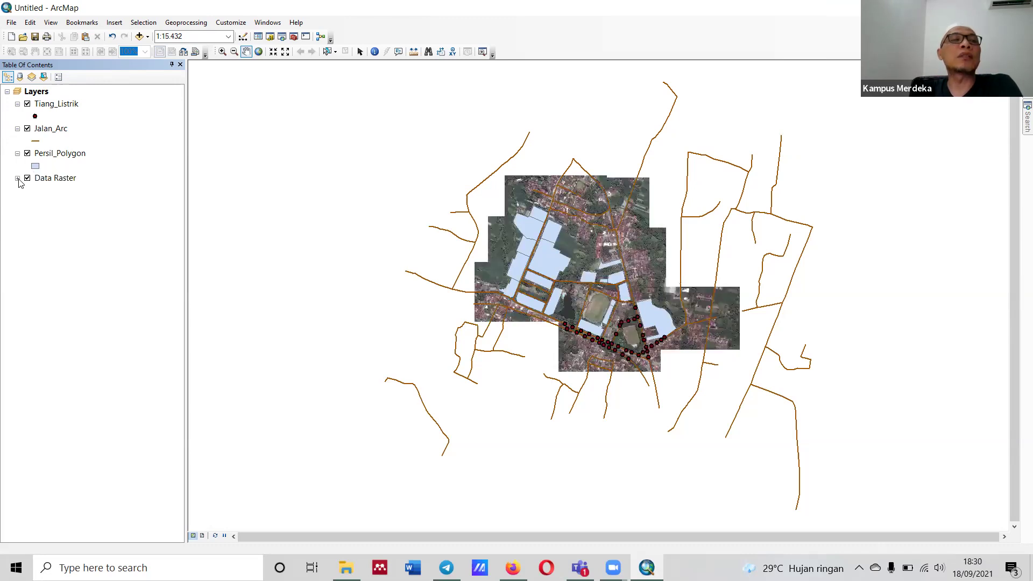
click(17, 178)
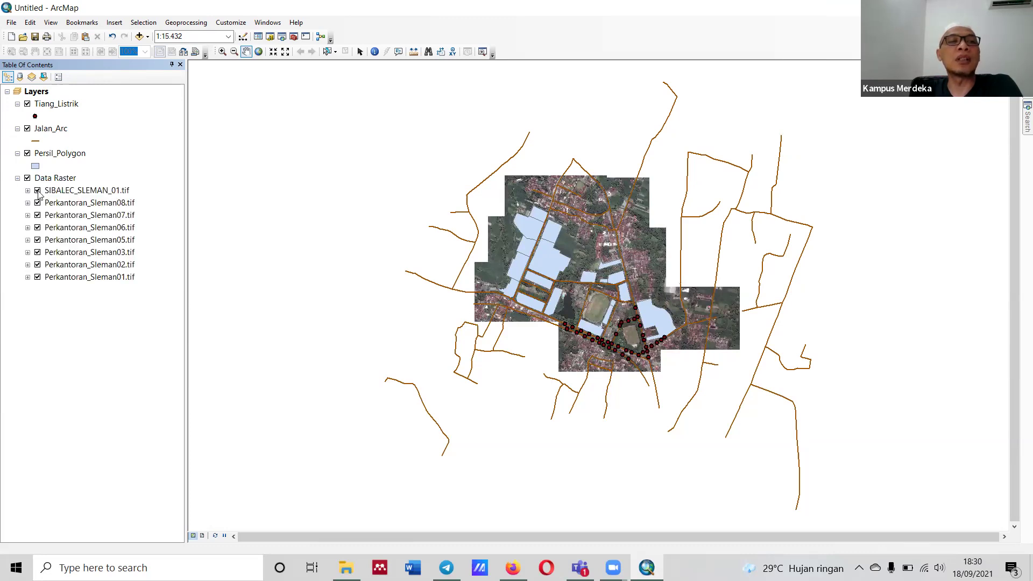
click(38, 191)
click(38, 204)
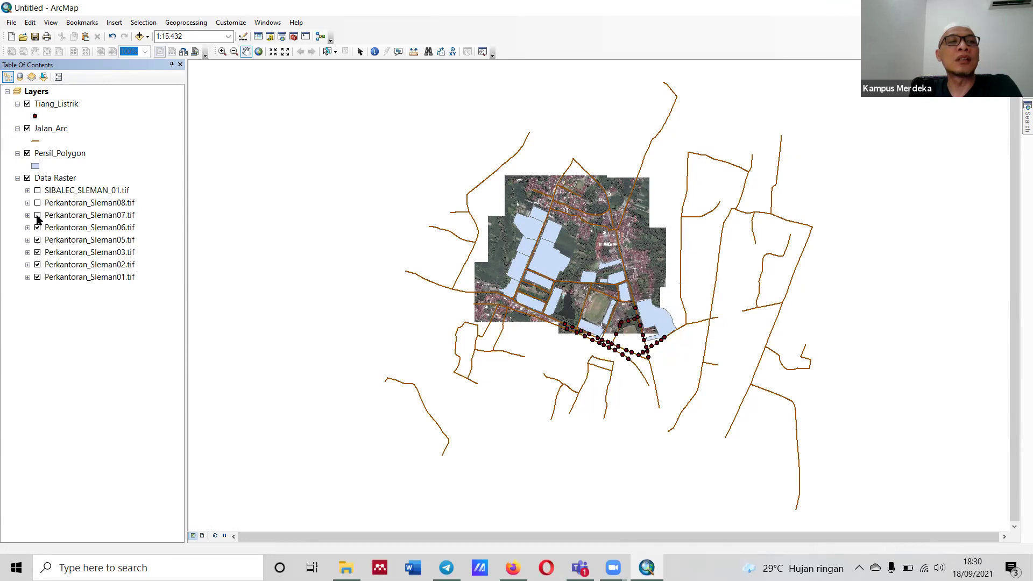
click(38, 216)
click(38, 204)
click(37, 216)
click(37, 191)
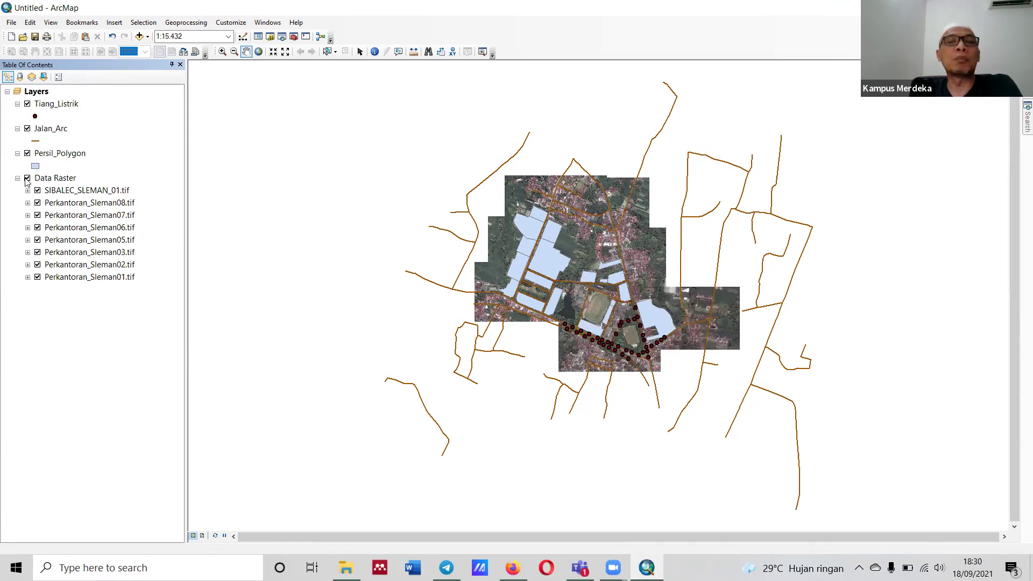
Step: Switch the whole Data Raster group layer off and back on, and collapse its list of images
click(27, 179)
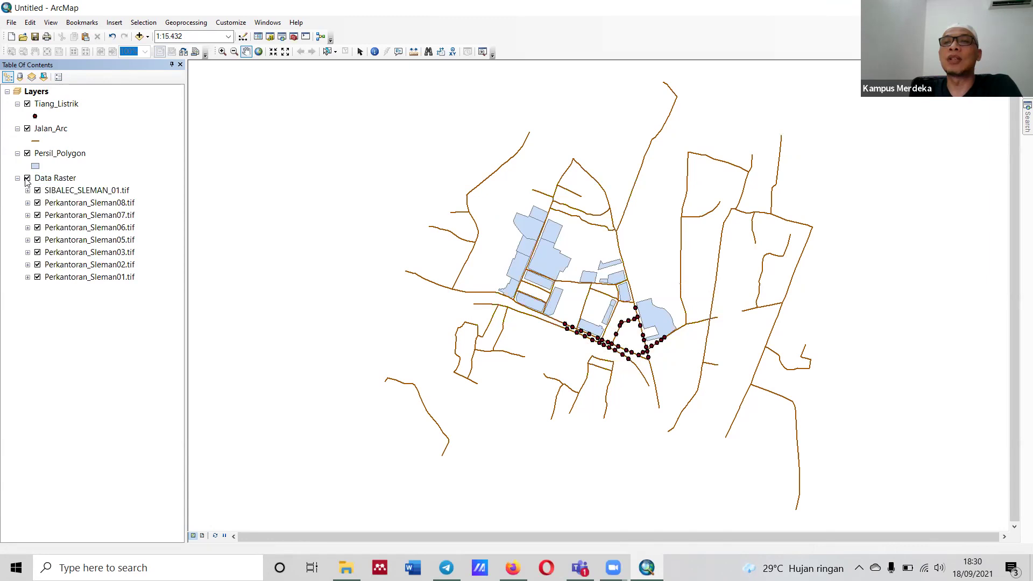
click(27, 178)
click(27, 178)
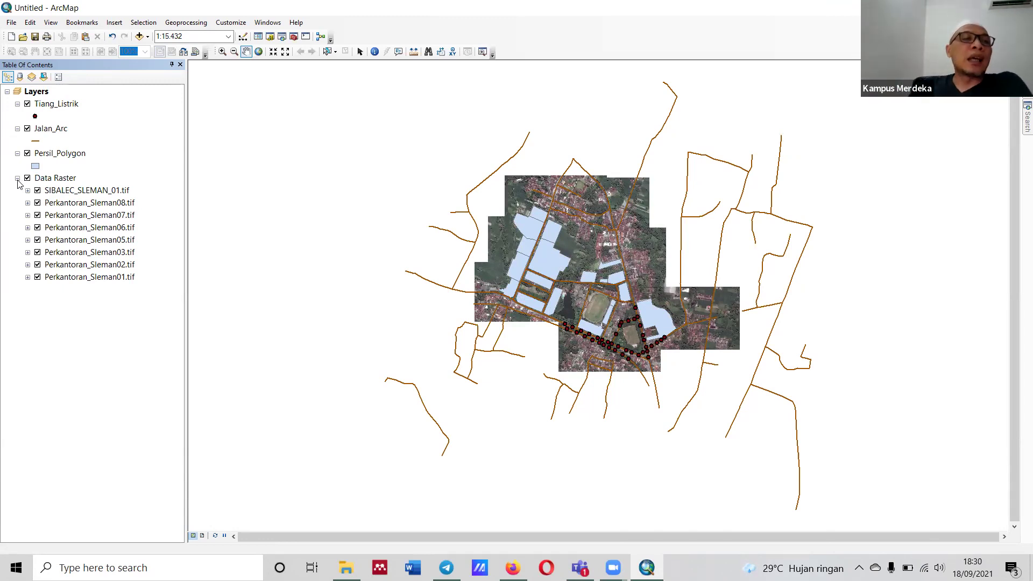
click(18, 179)
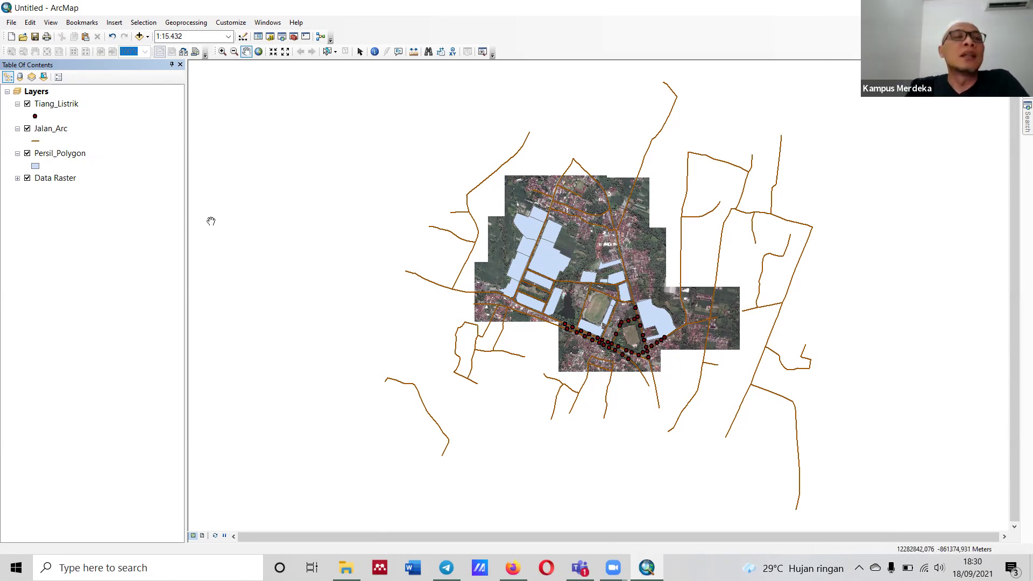
Step: Open the symbology properties of Persil_Polygon and review the Categories and Quantities drawing methods before returning to Single symbol
click(69, 154)
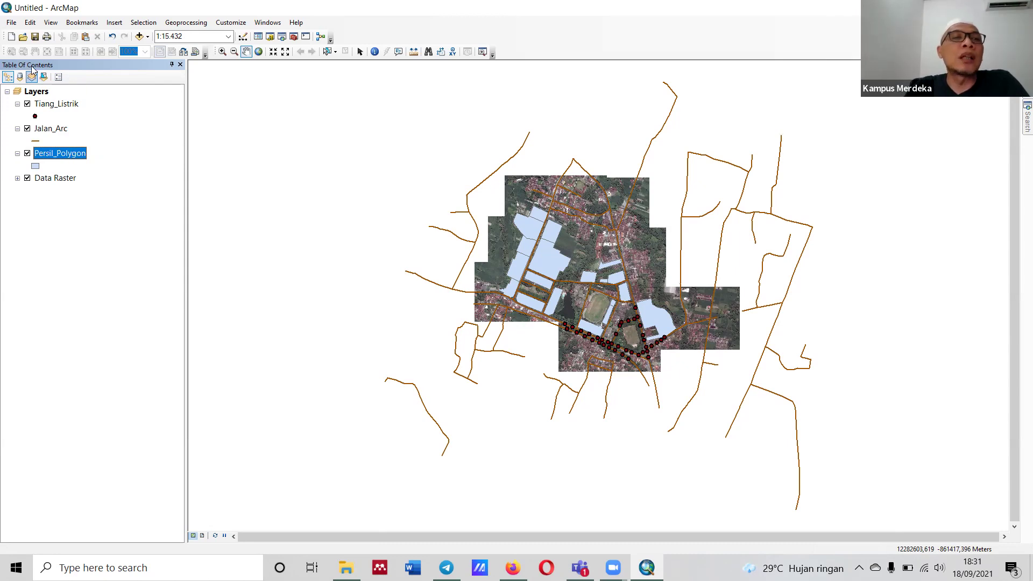
click(222, 51)
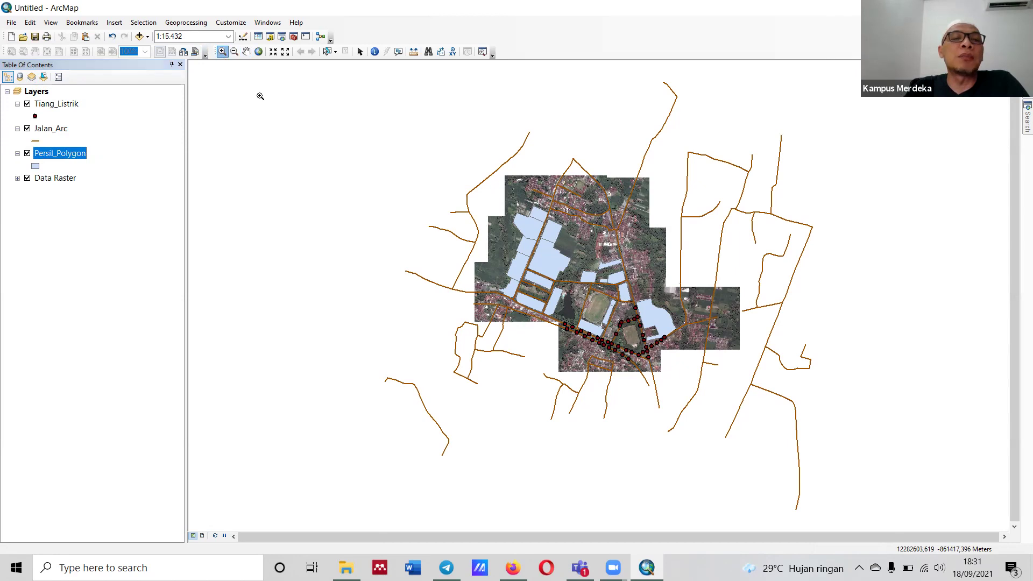
drag(450, 176, 738, 422)
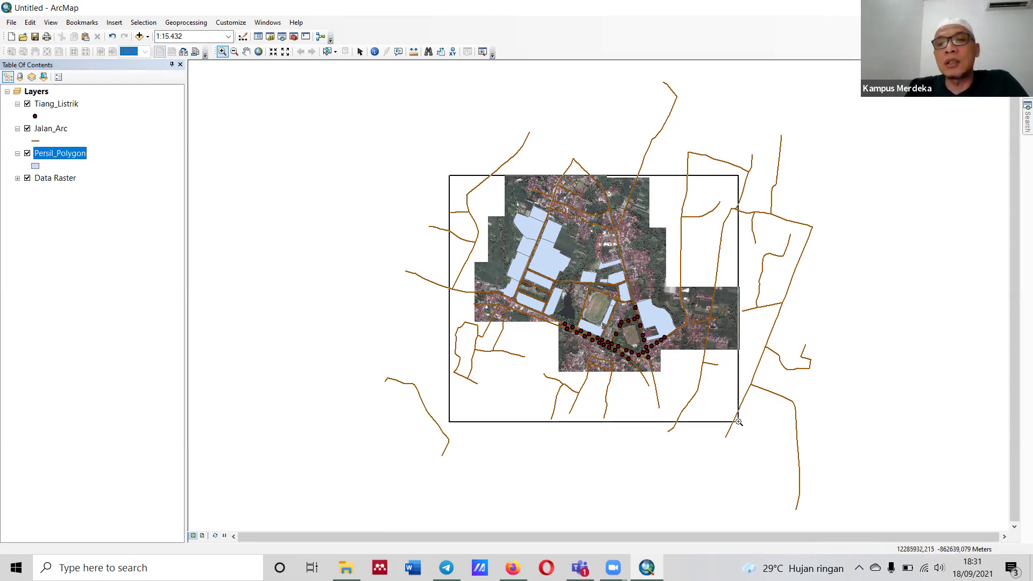
drag(299, 100, 836, 516)
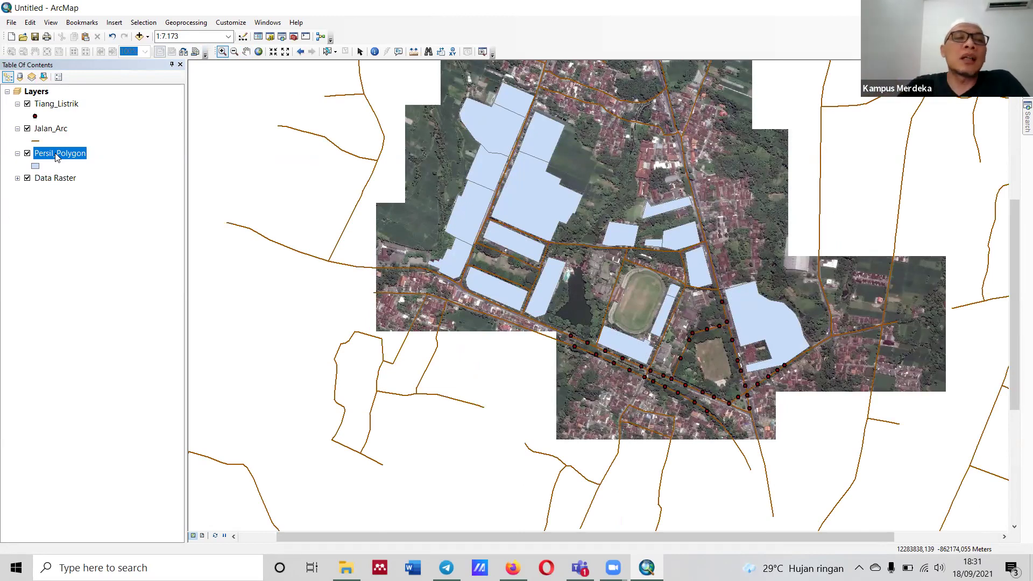
right_click(56, 155)
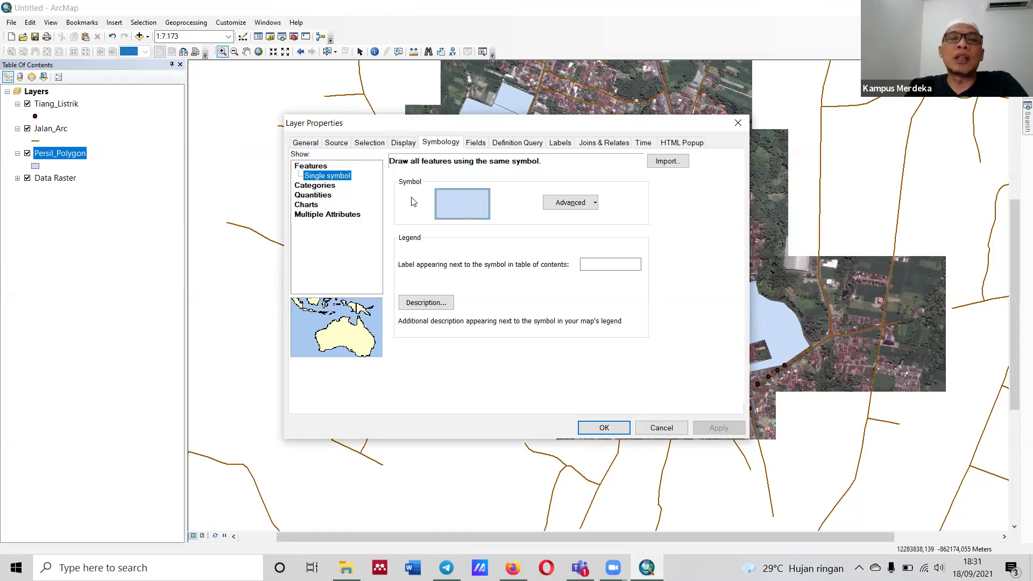
click(319, 186)
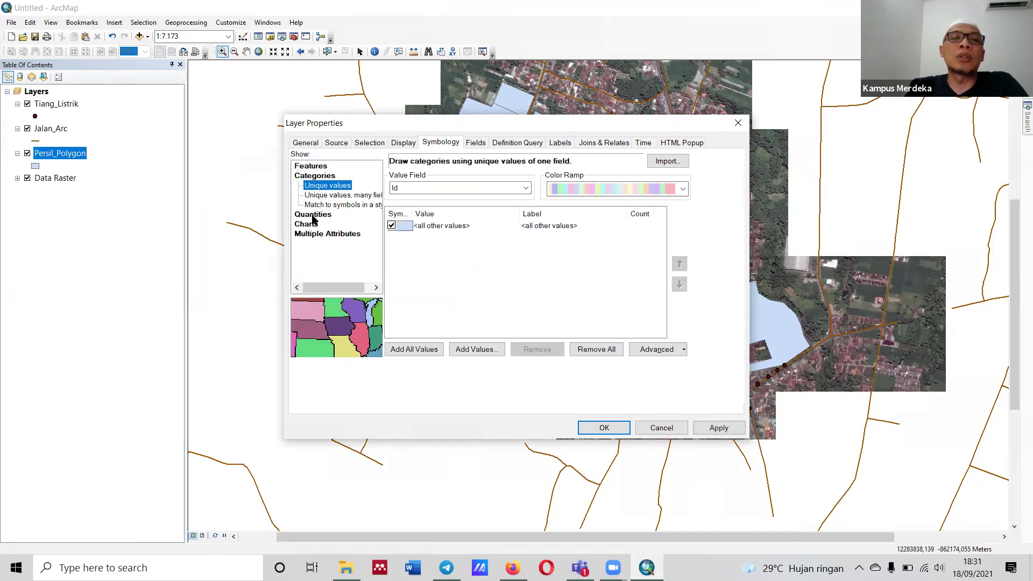
click(318, 215)
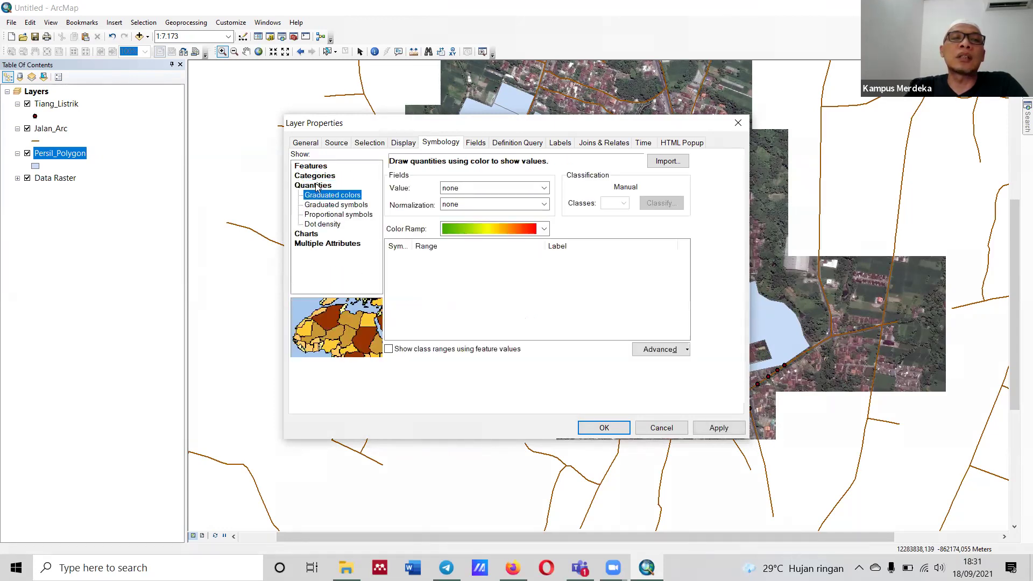
click(321, 167)
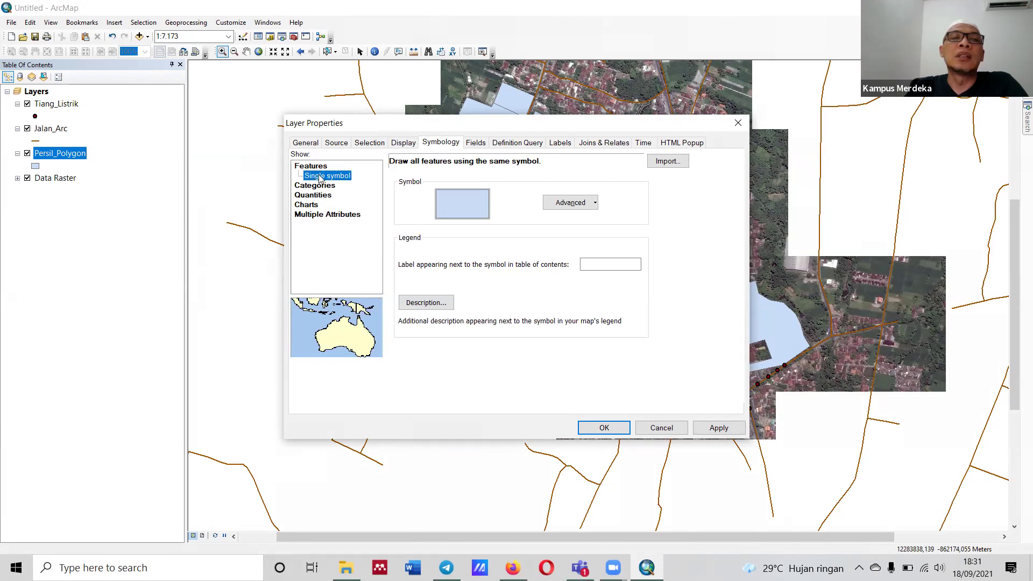
Step: Set the fill colour of the Persil_Polygon symbol to bright yellow
click(466, 211)
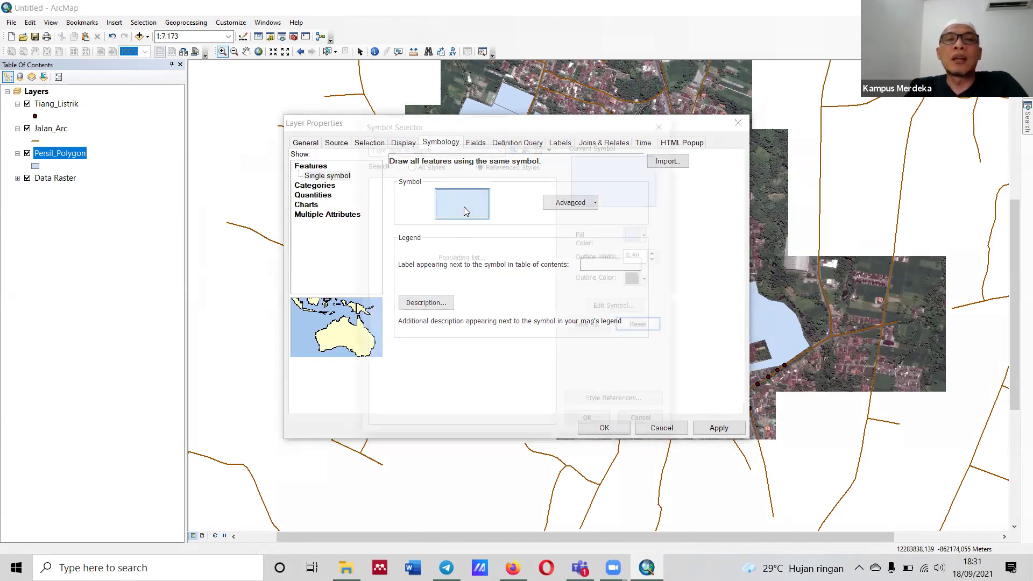
click(646, 423)
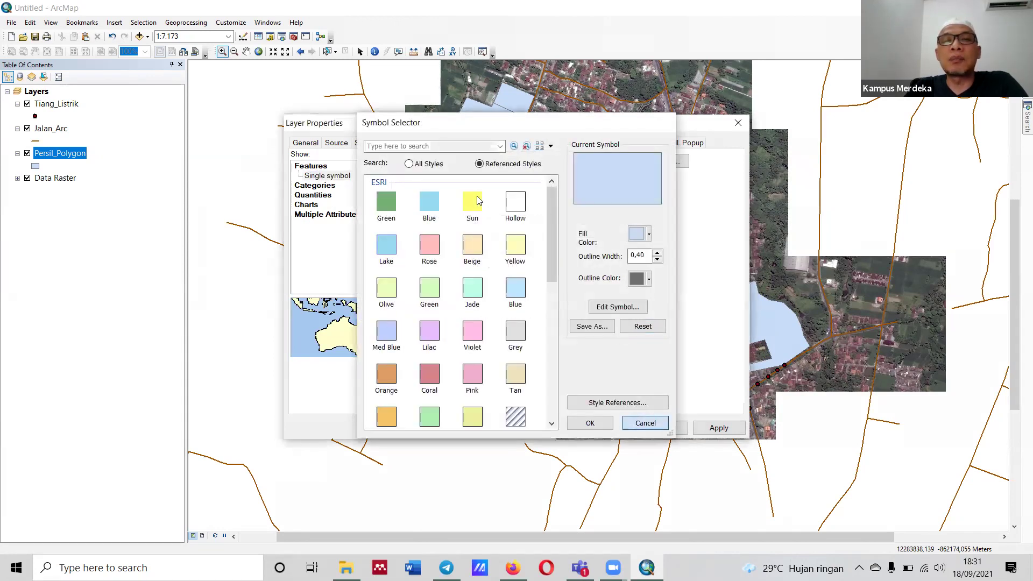
click(464, 205)
click(637, 236)
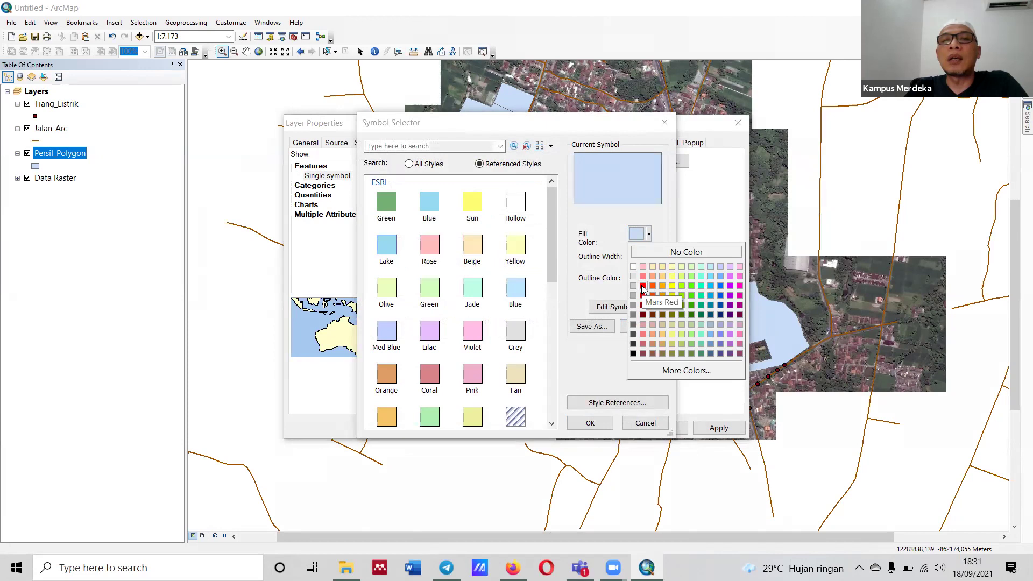
click(672, 286)
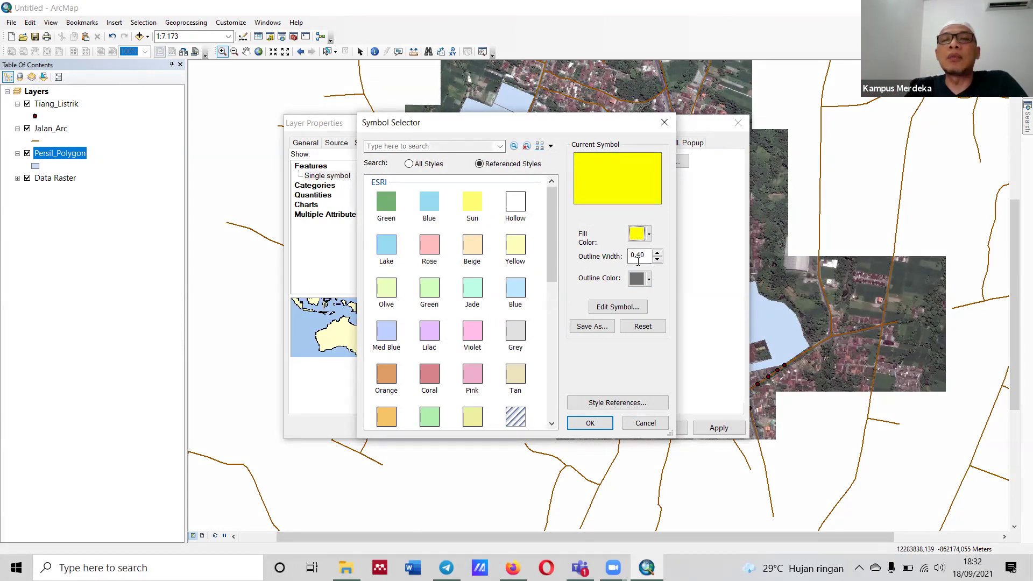
Step: Set the Persil_Polygon symbol's outline width to 0,1 and its outline colour to grey, and apply the symbology
click(648, 257)
key(BackSpace)
key(BackSpace)
text(1)
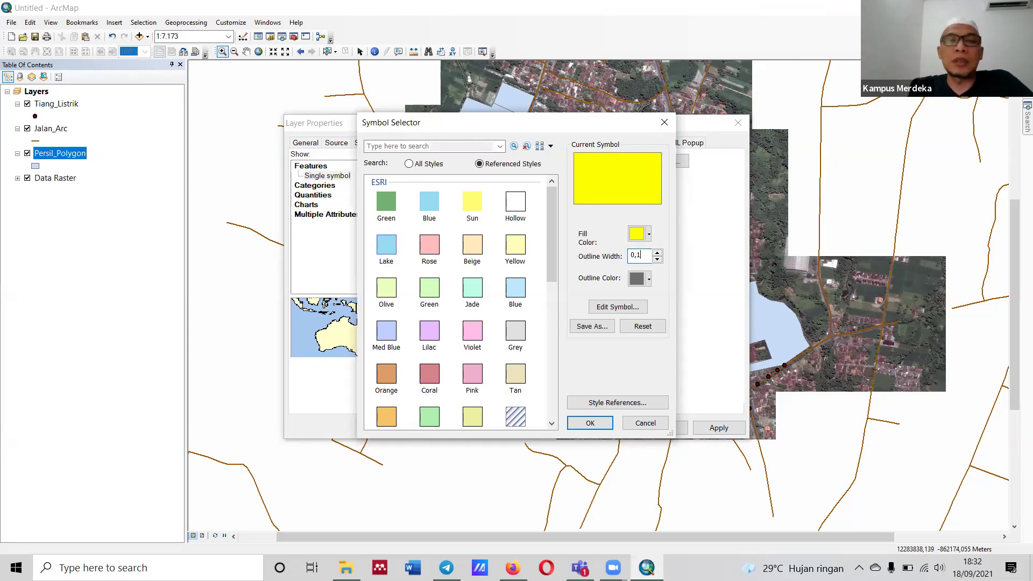
click(646, 281)
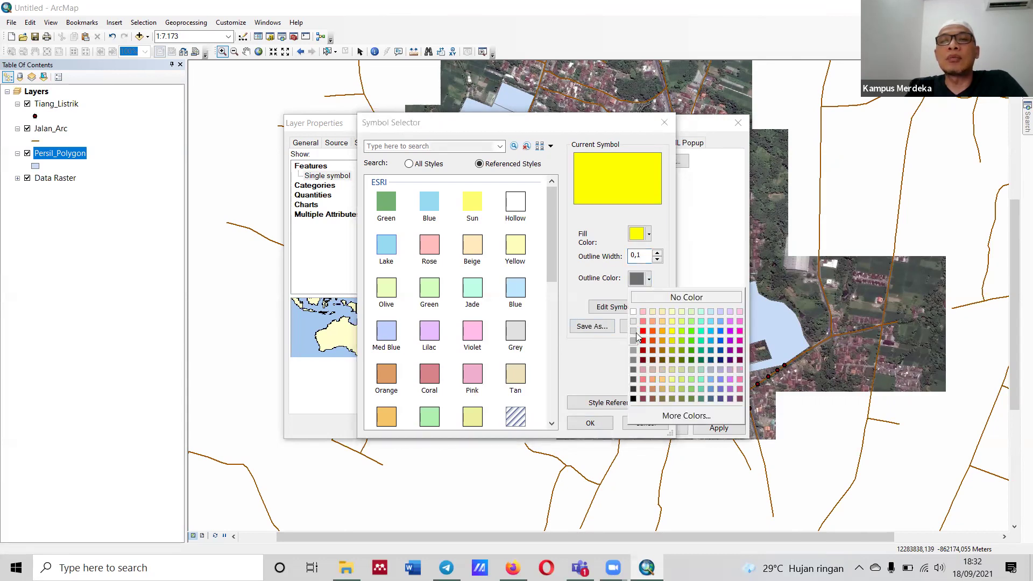
click(633, 343)
click(599, 423)
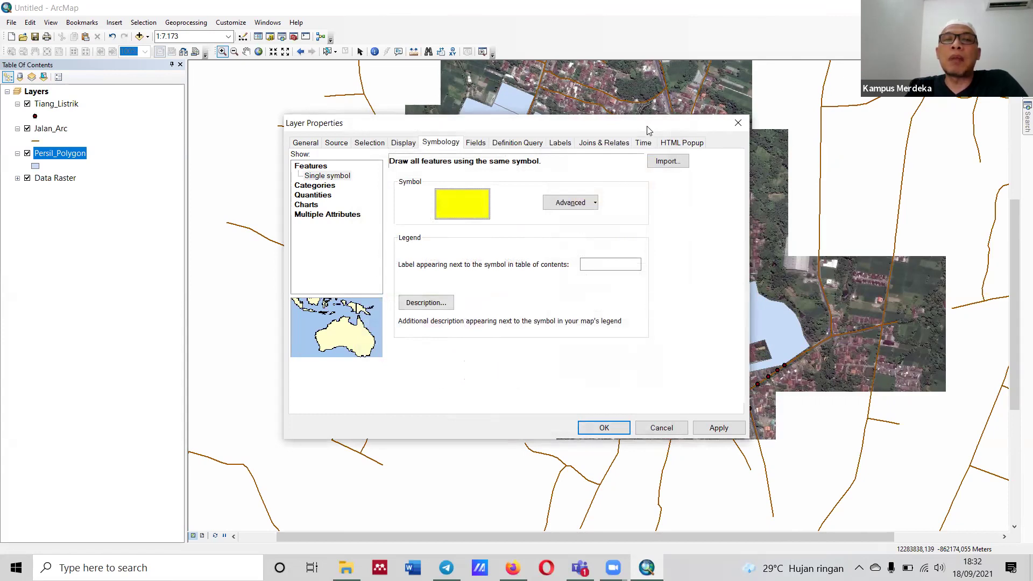
click(428, 441)
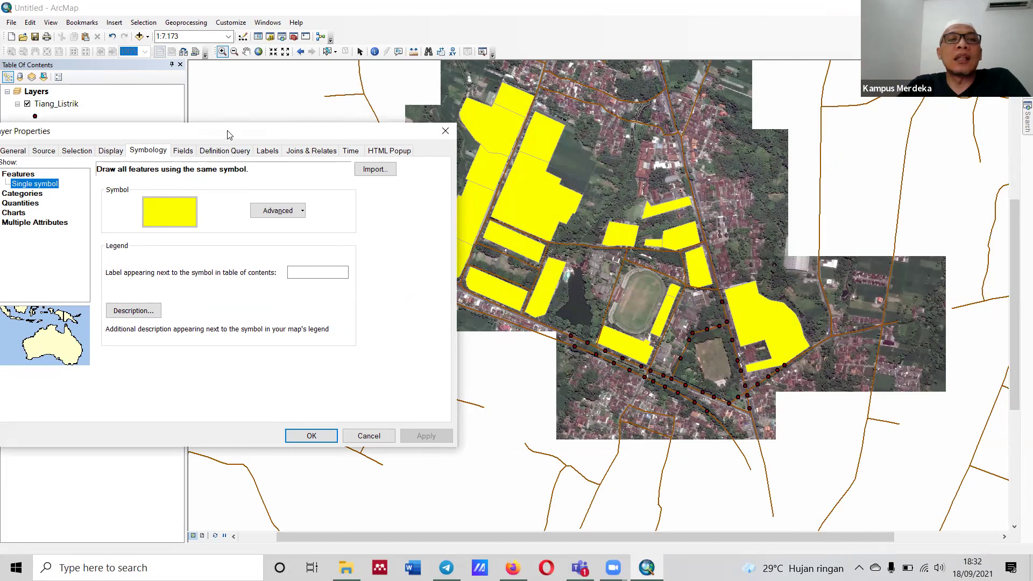
Step: Set the Persil_Polygon layer's transparency to 40% and apply it to the map
drag(243, 138, 295, 146)
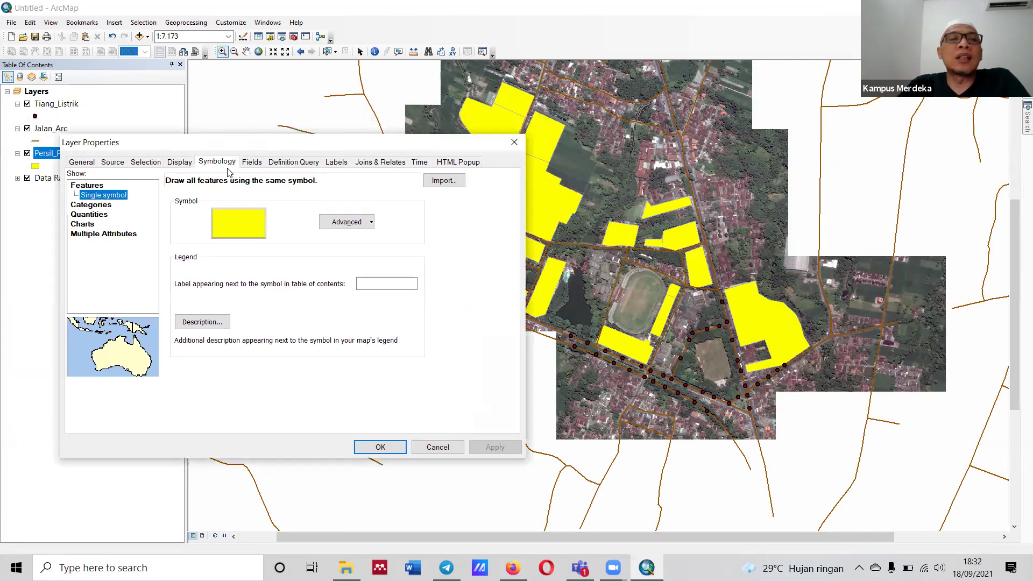
click(177, 163)
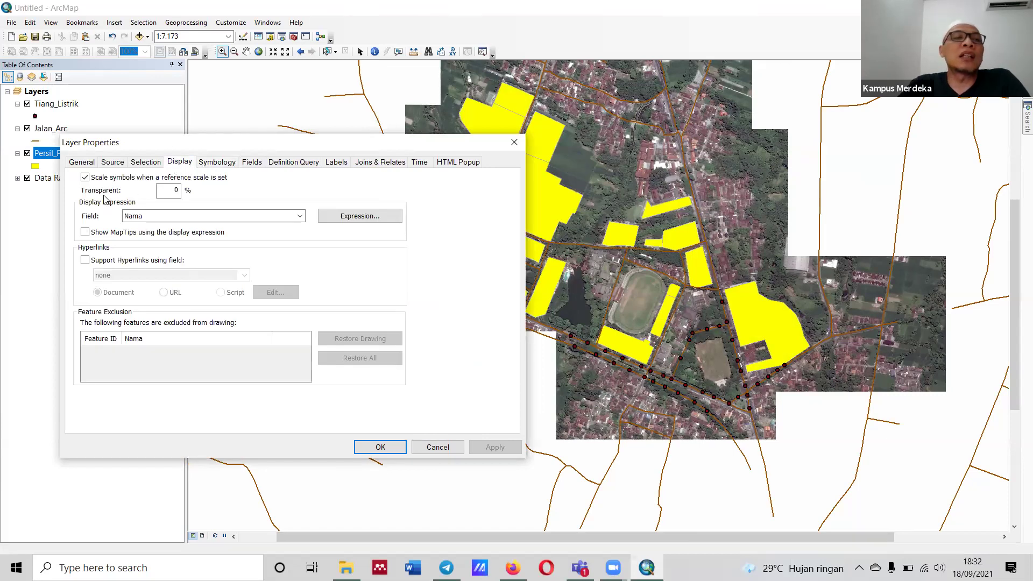
click(169, 190)
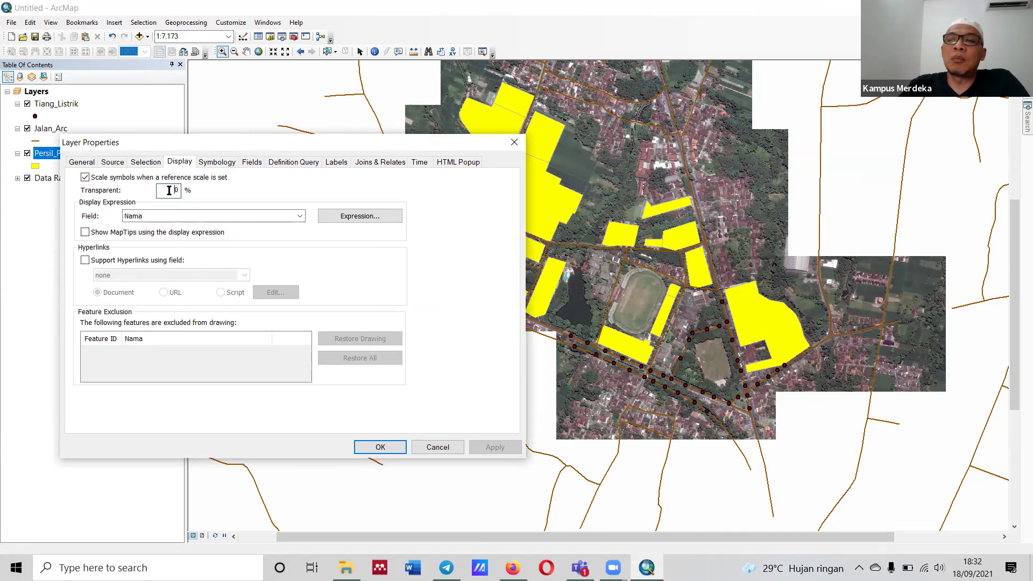
text(40)
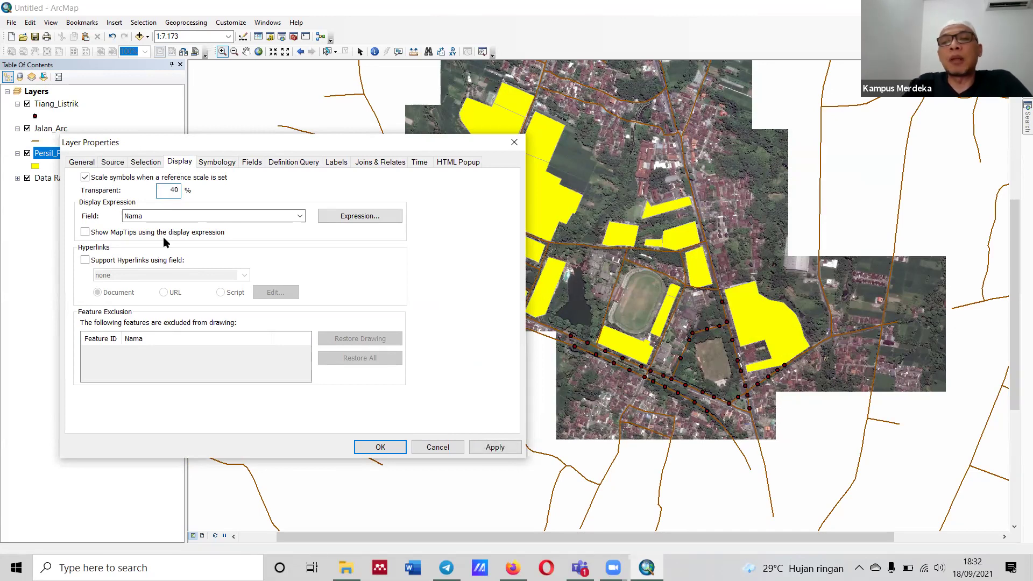
click(491, 450)
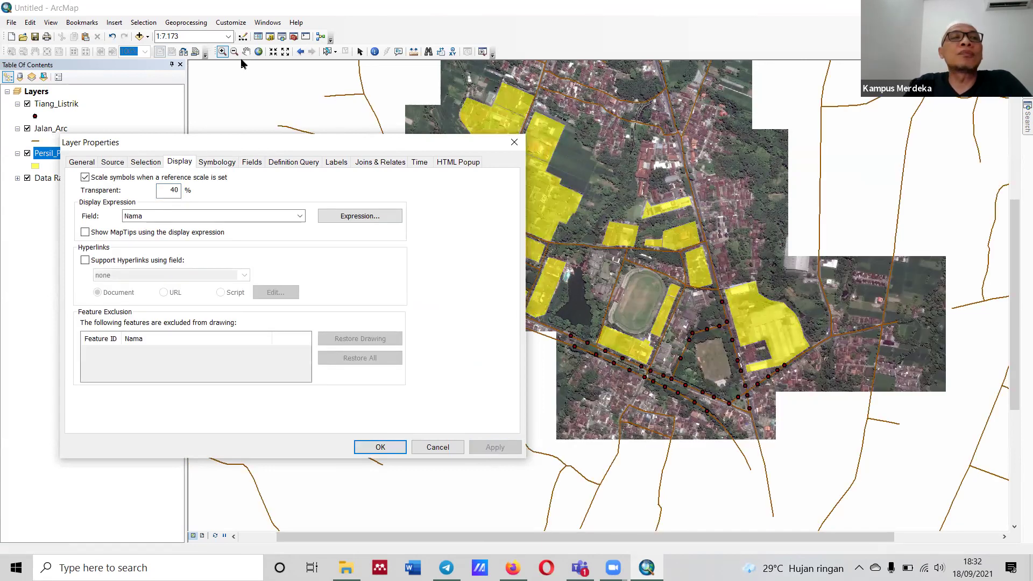
click(638, 254)
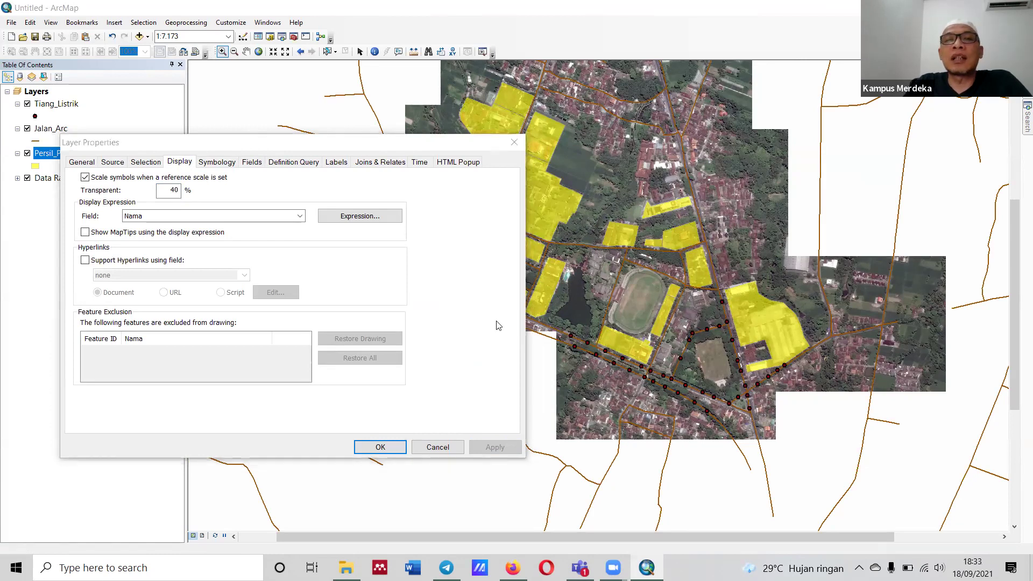
click(371, 448)
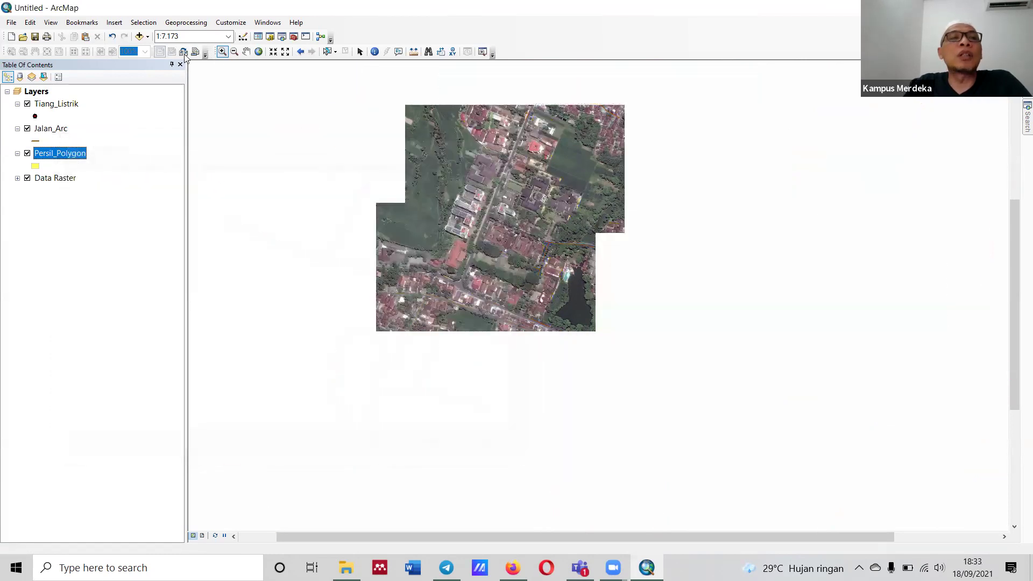
Step: Set the Persil_Polygon layer's transparency to 70% so the imagery shows through the parcels more strongly
drag(399, 185, 692, 393)
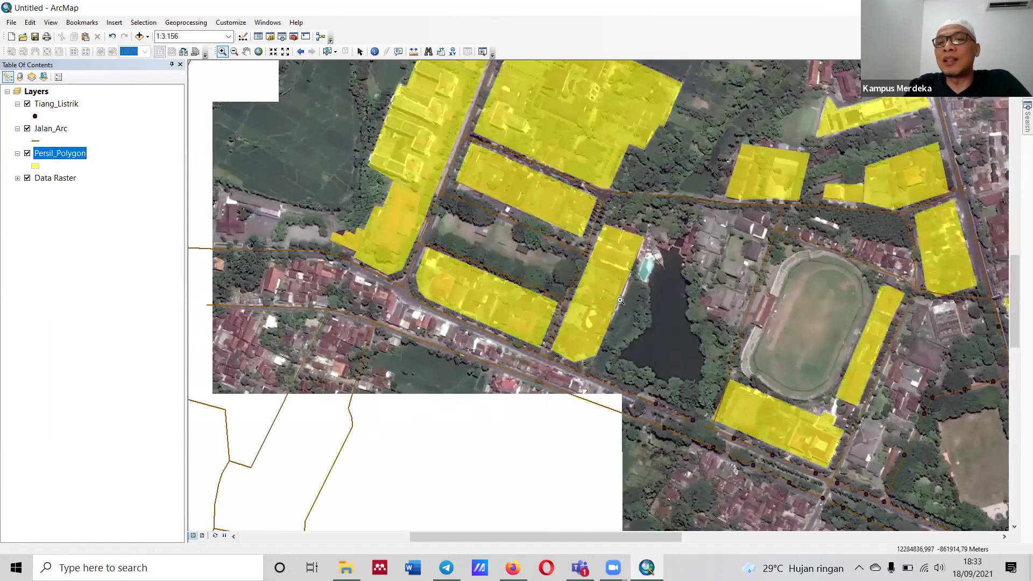
double_click(65, 155)
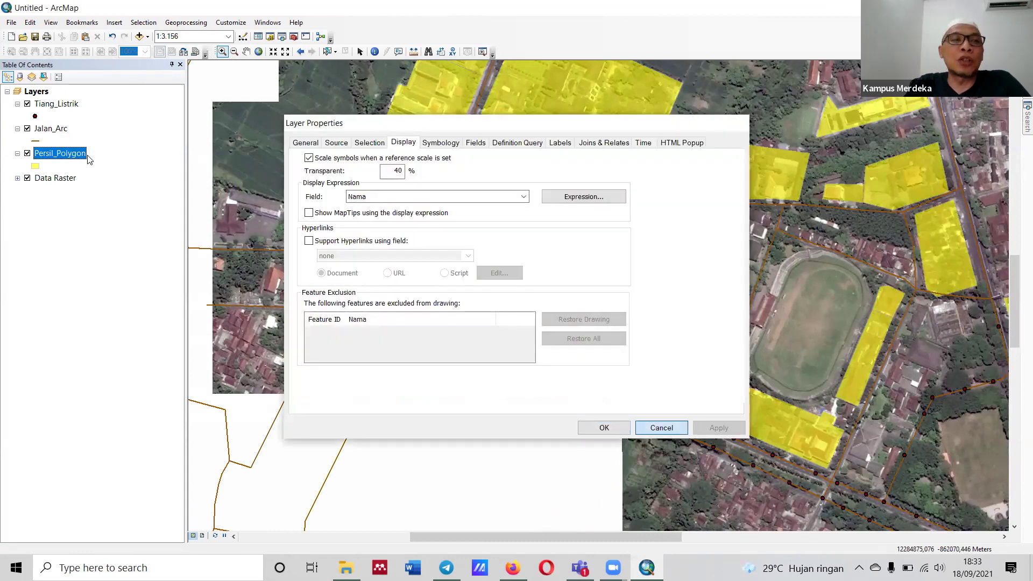
key(Escape)
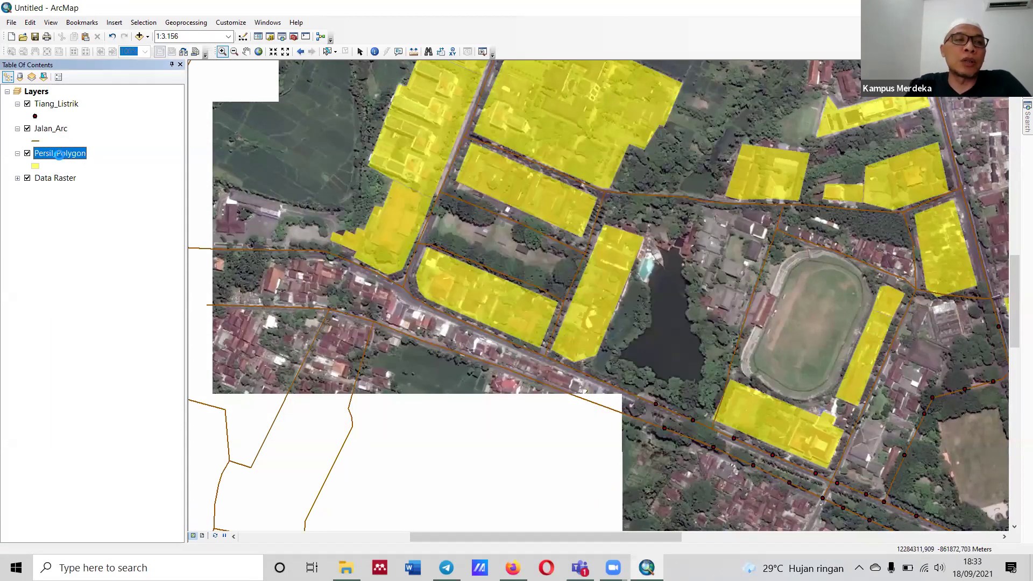
double_click(398, 171)
text(70)
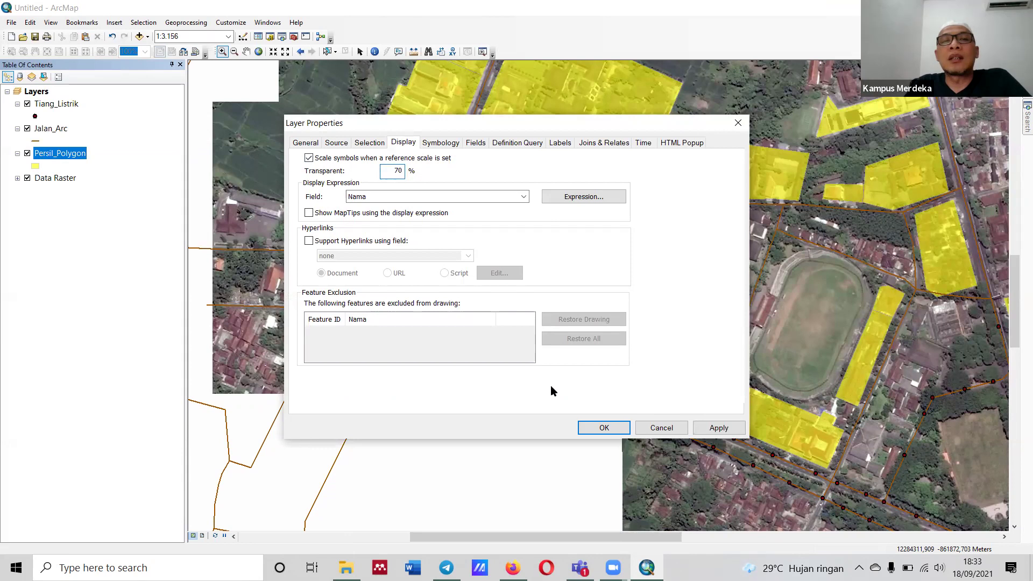
click(618, 428)
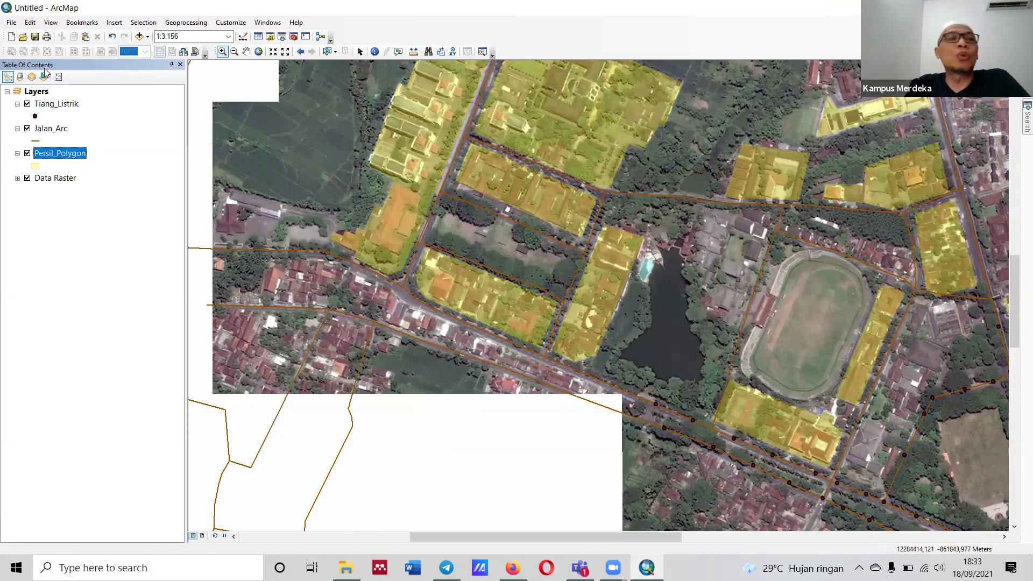
Step: Examine the transparent parcels over the imagery around the stadium, at full extent, and across the raster area
click(246, 51)
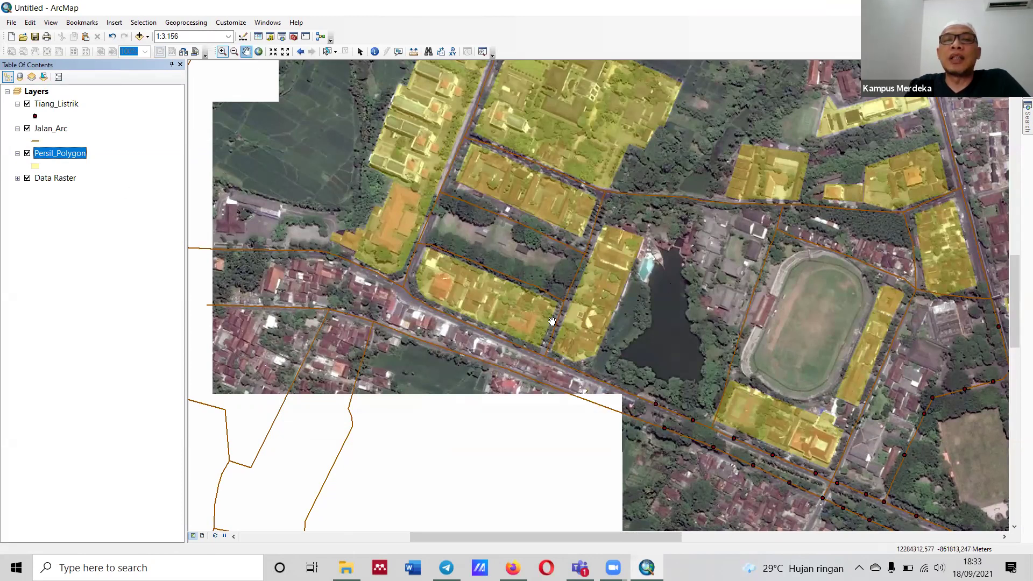
drag(771, 322, 551, 323)
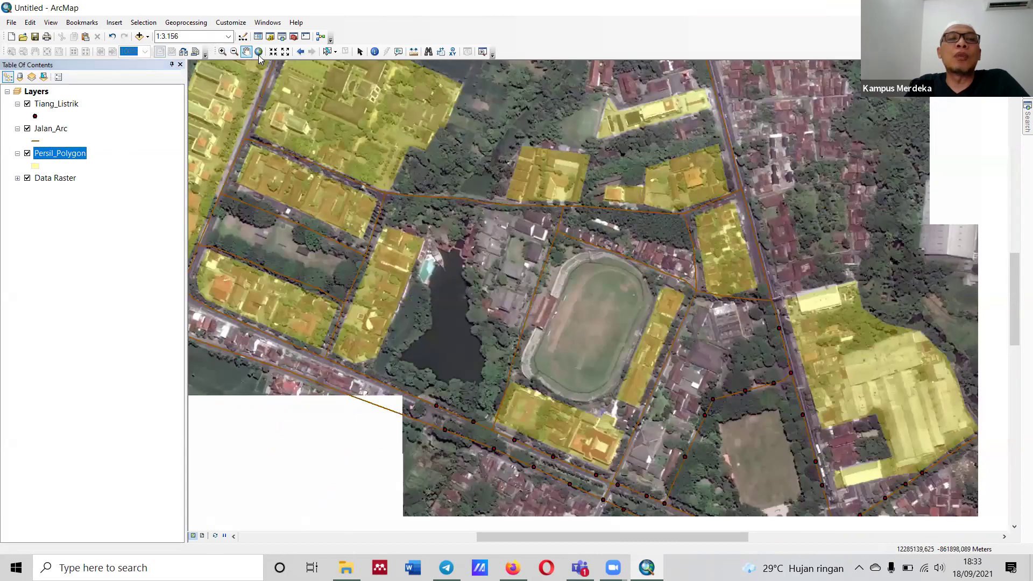
click(258, 54)
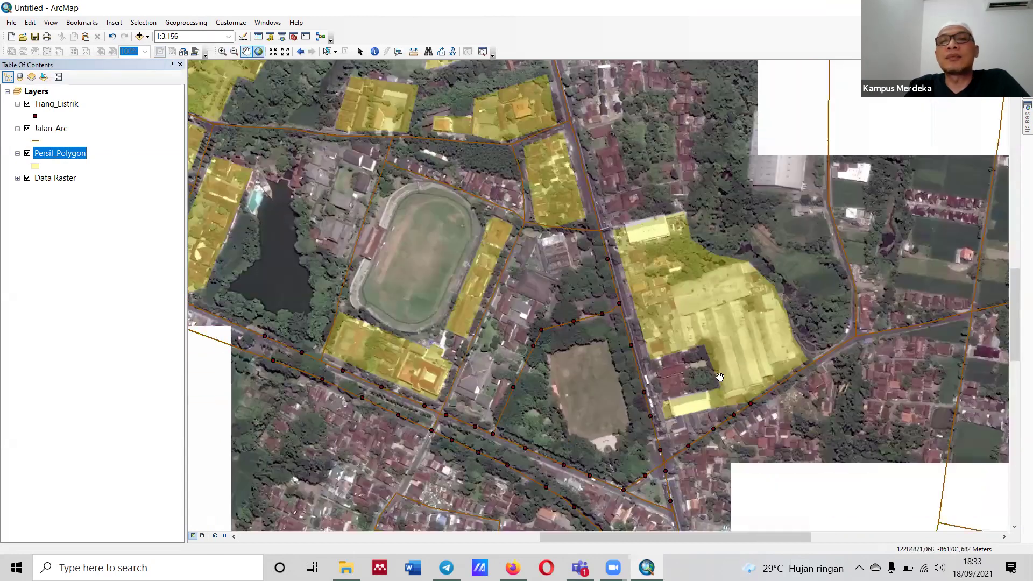
click(258, 51)
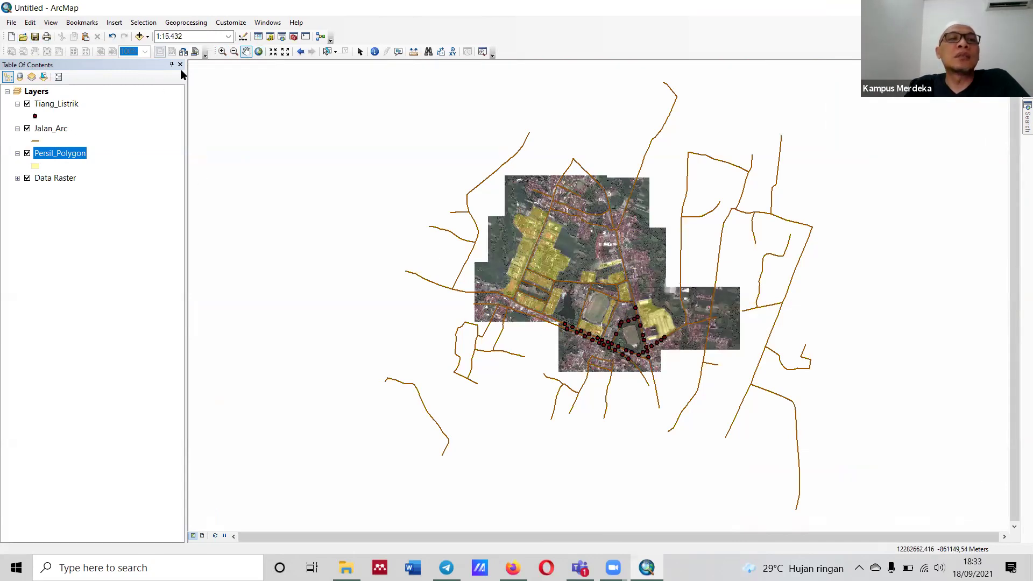
click(222, 51)
drag(477, 162, 743, 422)
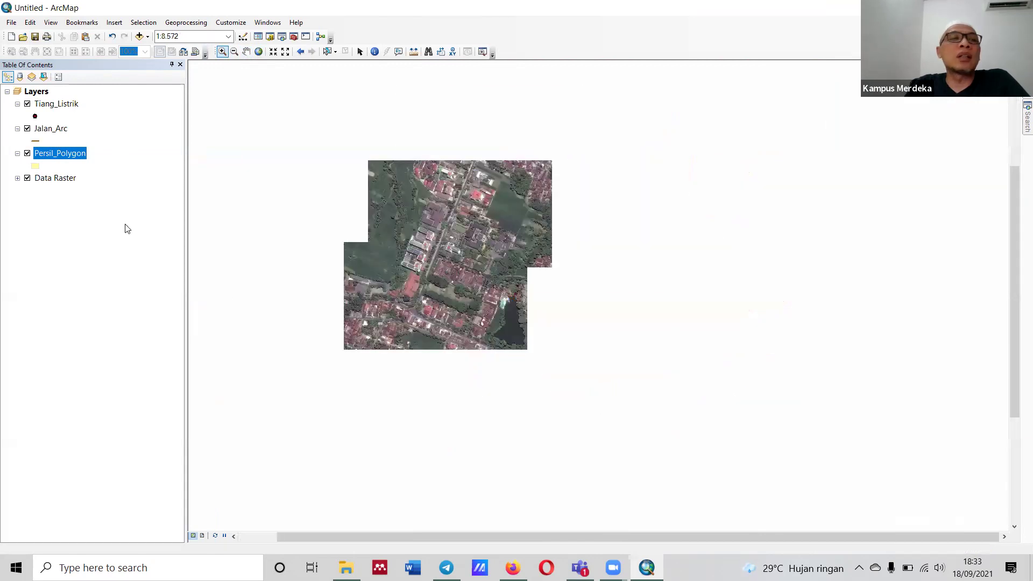
Step: Open the attribute table of the Jalan_Arc layer and examine the road classes in its KETERANGAN field
click(51, 129)
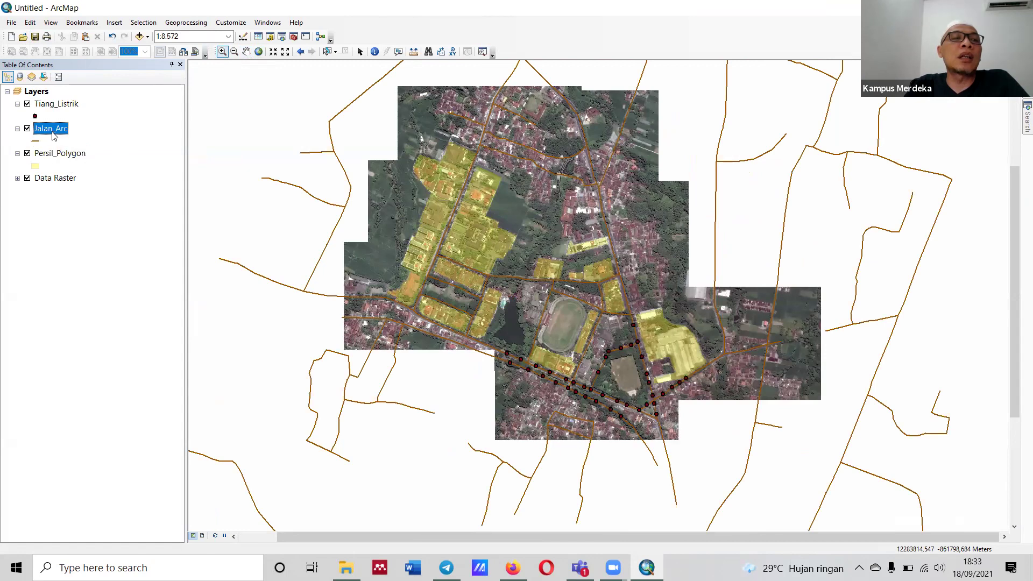
right_click(53, 135)
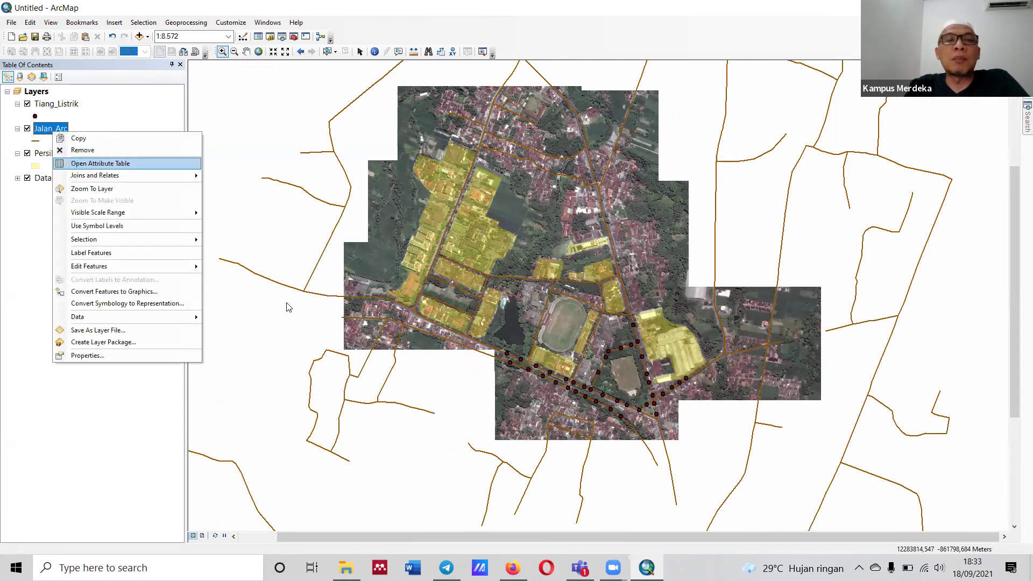
key(Return)
click(237, 211)
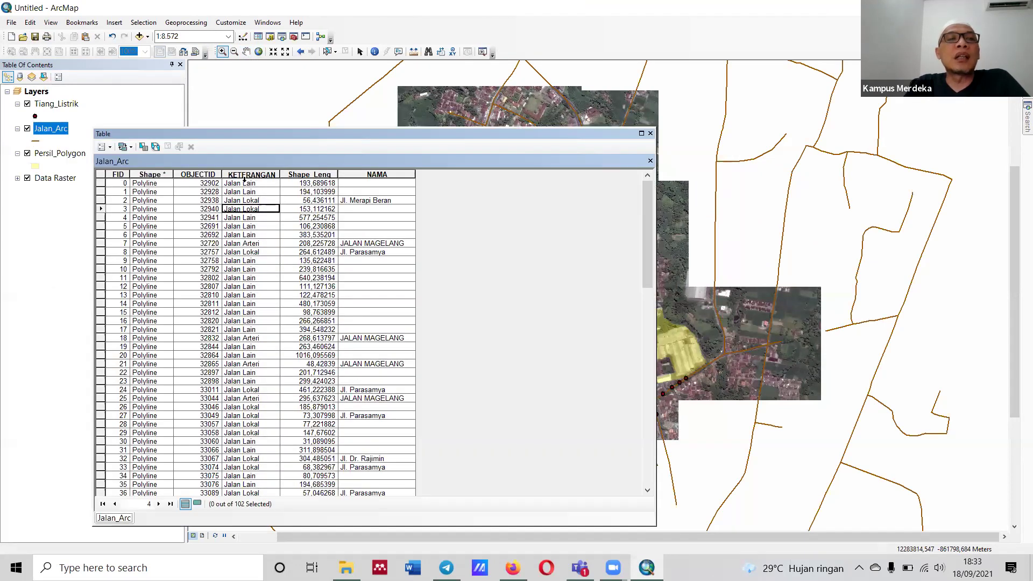
click(251, 175)
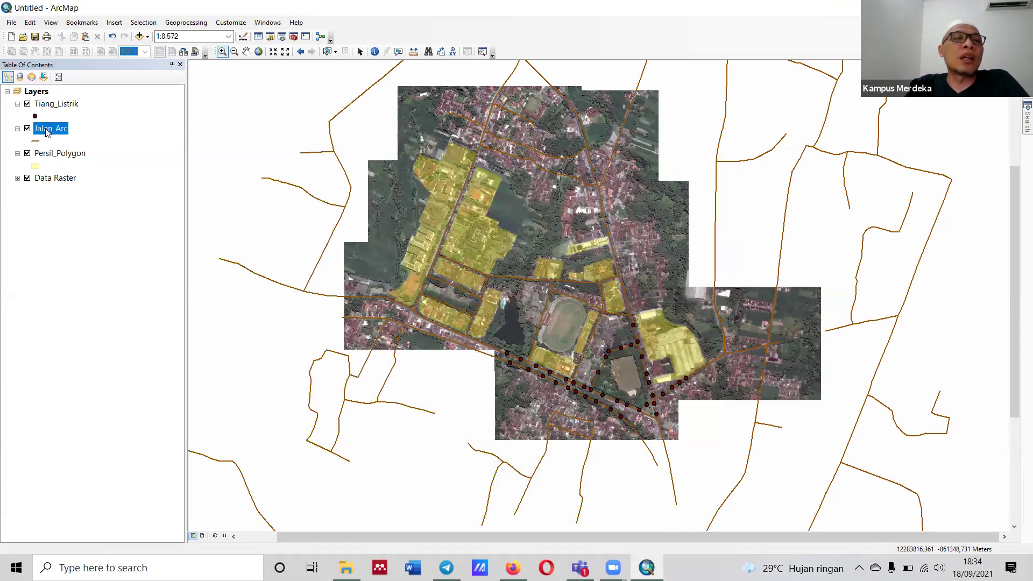
Step: Categorize the Jalan_Arc symbology by unique values of the KETERANGAN field and add all its values
right_click(46, 131)
click(108, 356)
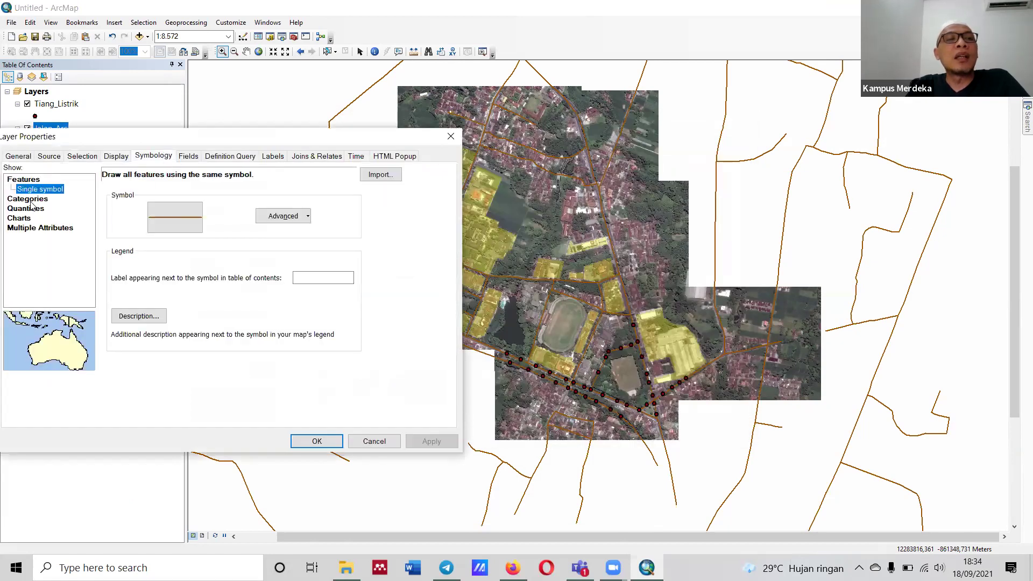
drag(102, 135, 118, 137)
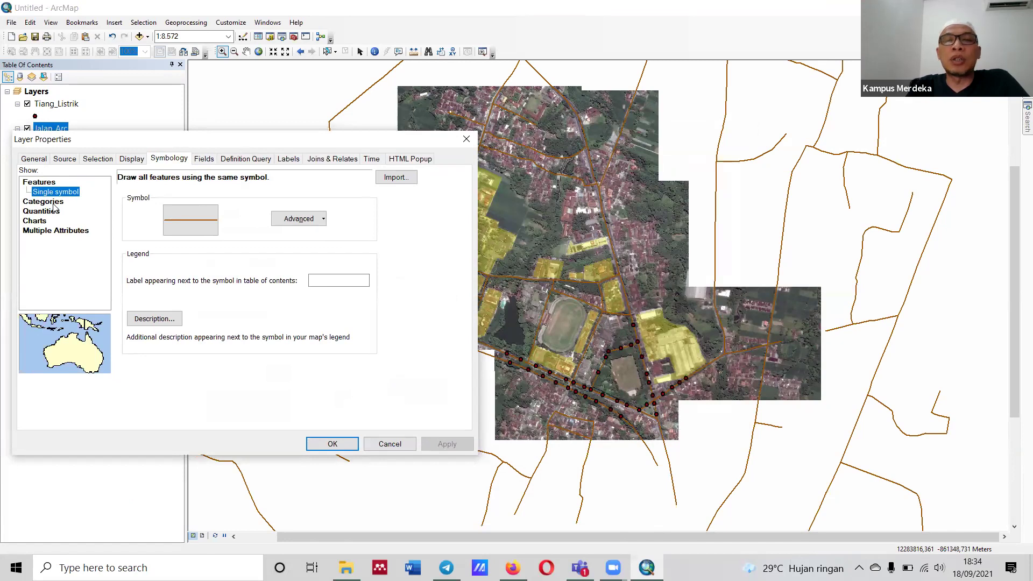
click(53, 203)
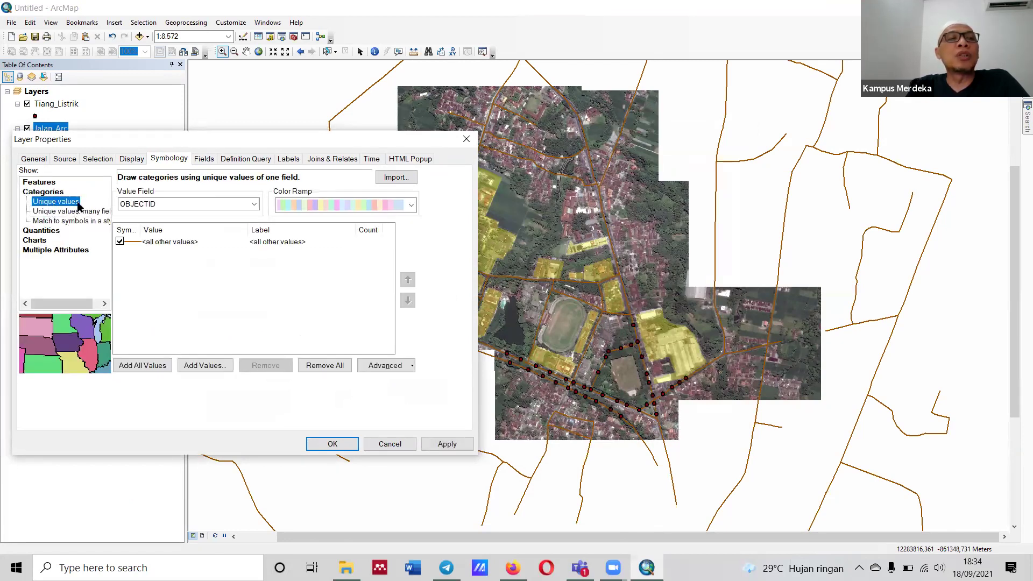
click(220, 209)
click(194, 227)
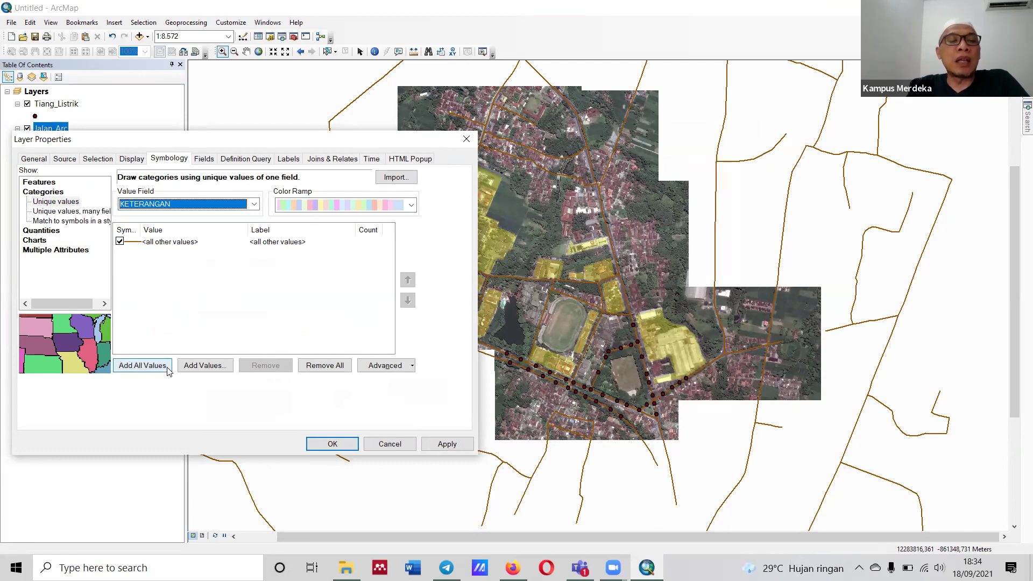
click(139, 370)
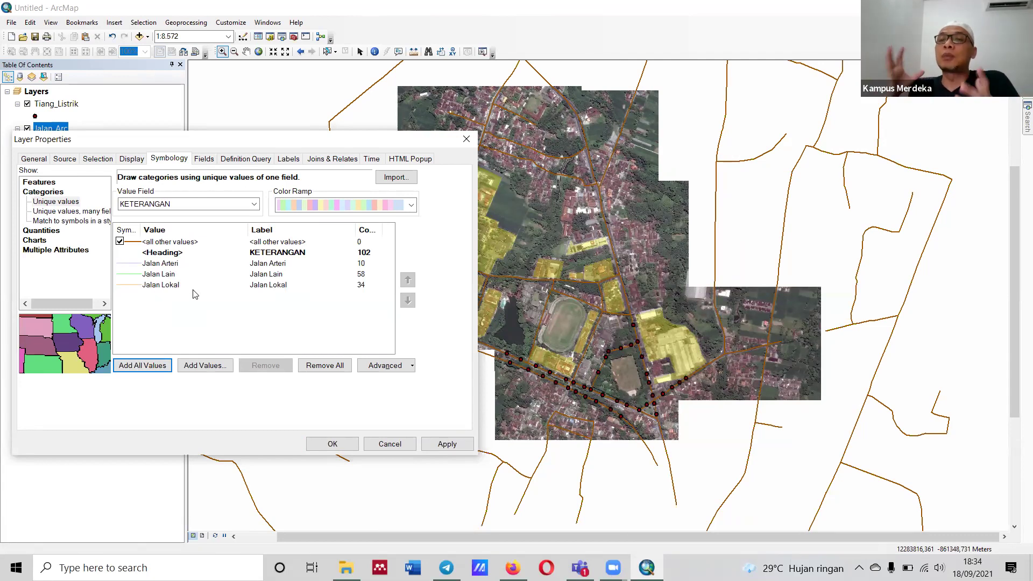
Step: Assign the Freeway line symbol to the Jalan Arteri category and apply the symbology
double_click(125, 265)
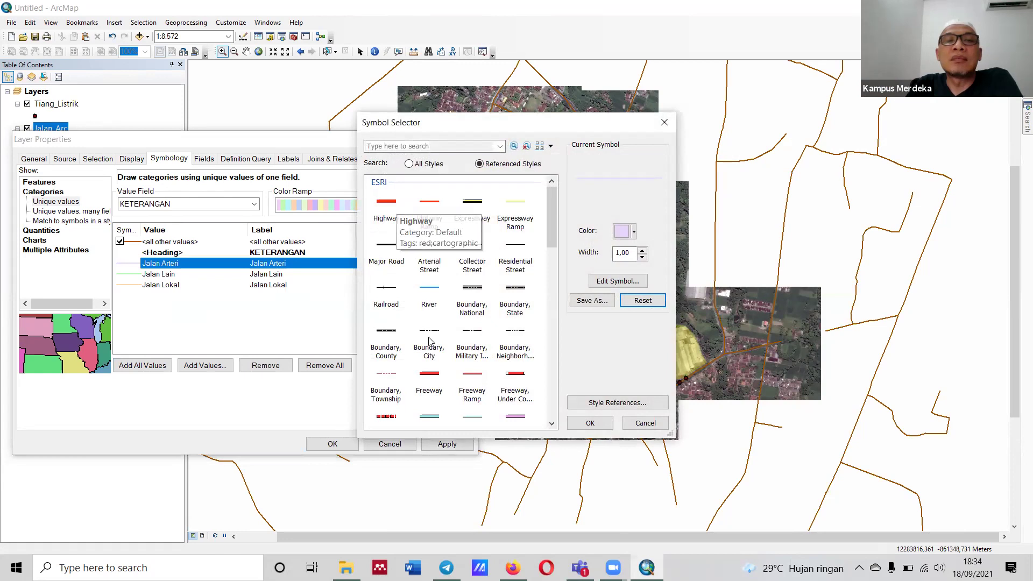
click(429, 374)
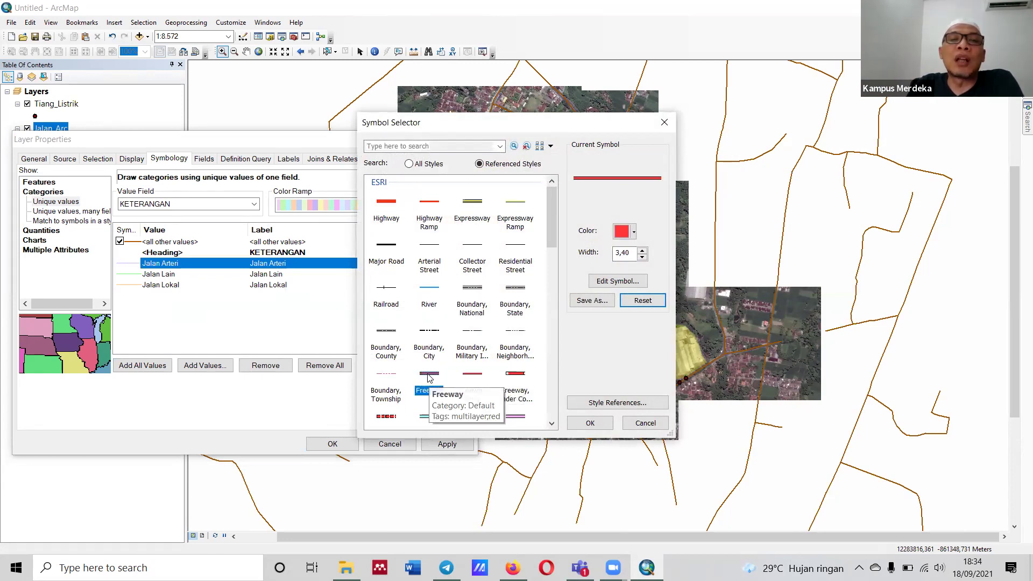
click(591, 423)
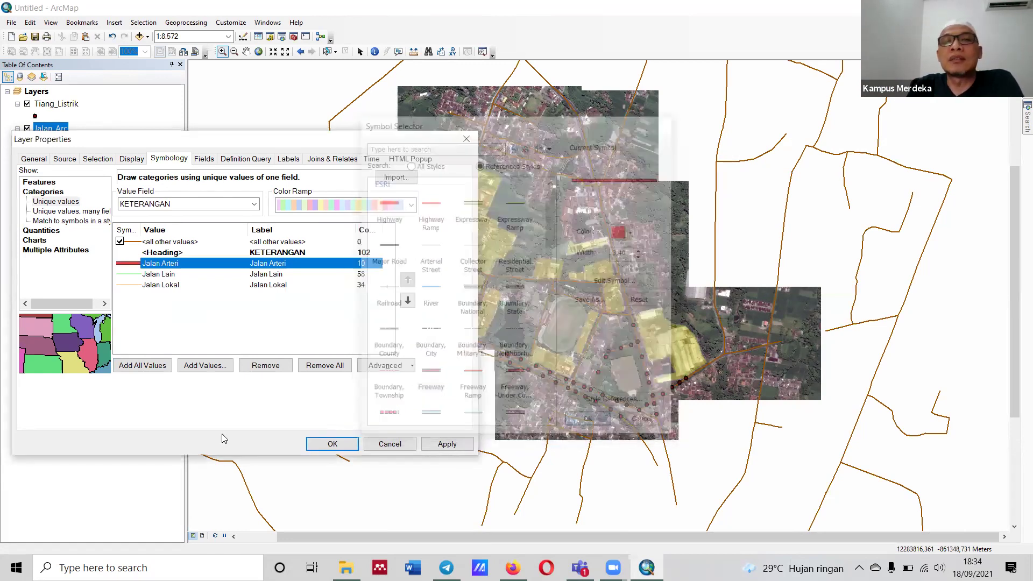
click(437, 443)
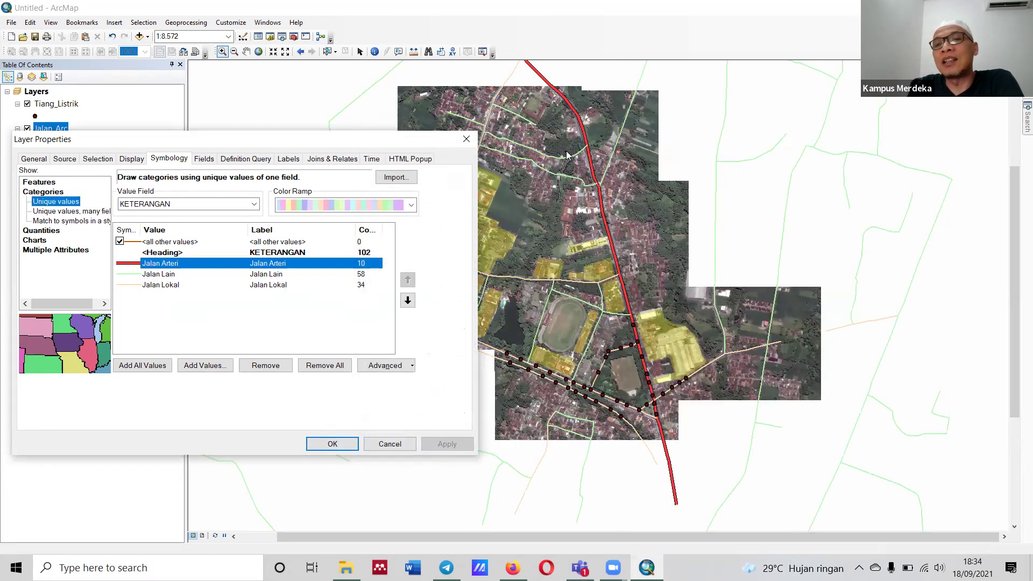
click(132, 276)
double_click(131, 275)
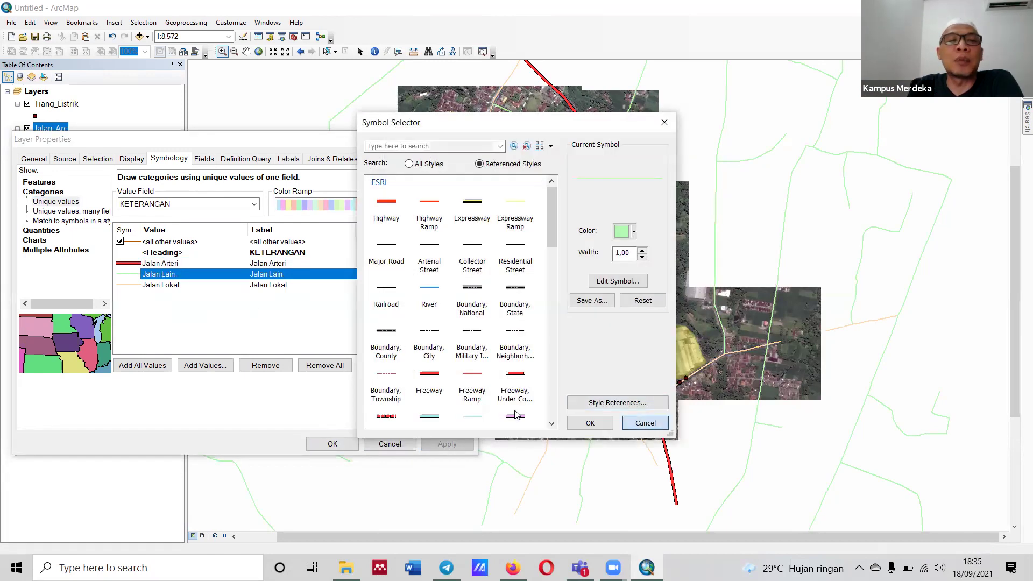
key(Escape)
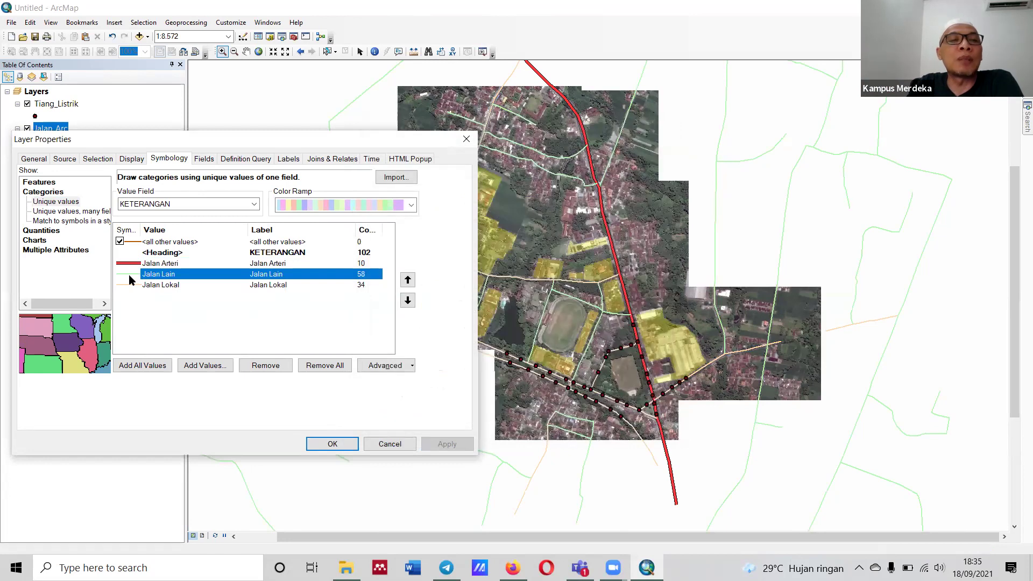
Step: Assign the Highway Ramp line symbol with a width of 1,5 to the Jalan Lain category and apply the symbology
double_click(128, 274)
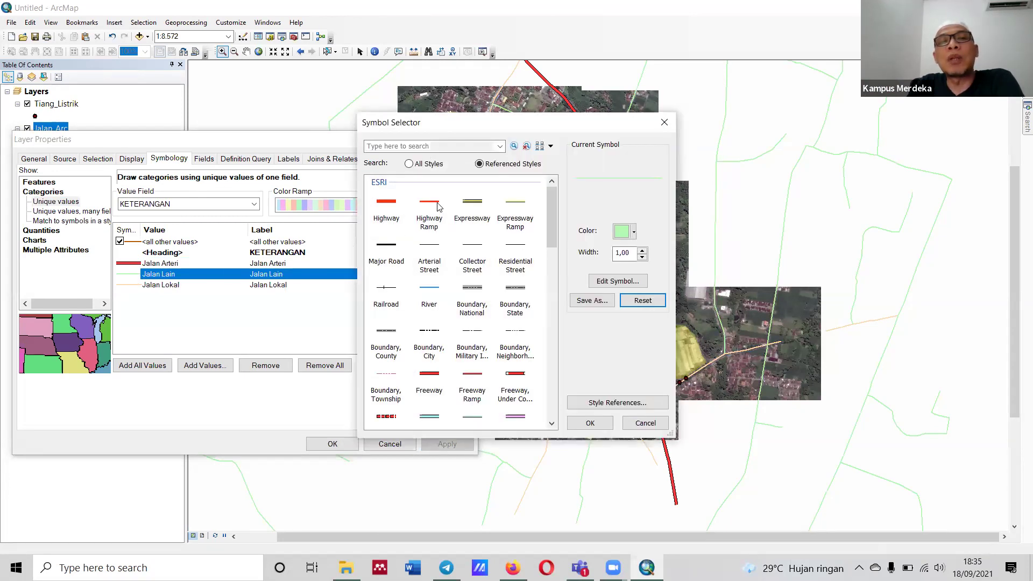
click(438, 207)
click(619, 252)
key(BackSpace)
key(BackSpace)
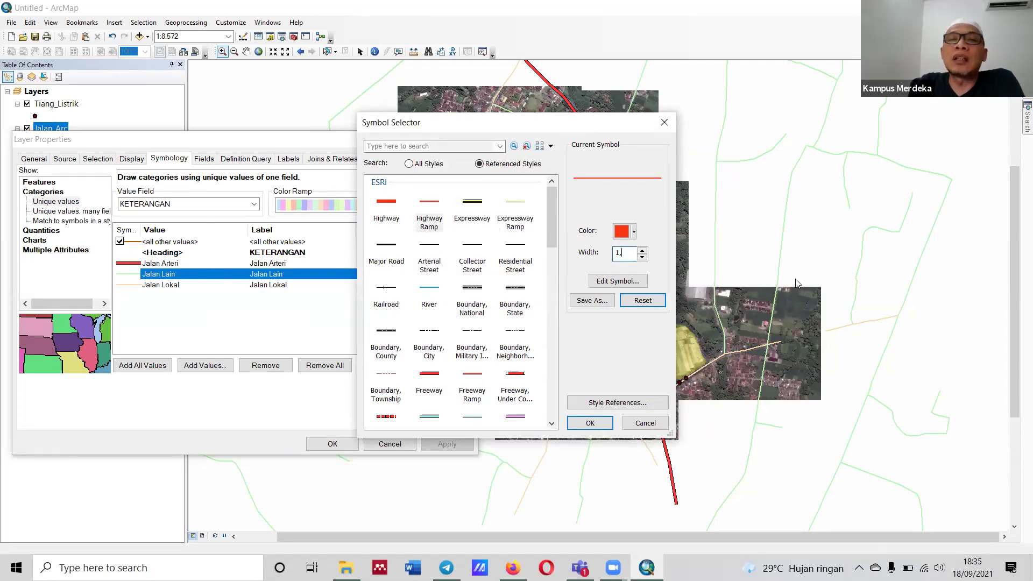
text(5)
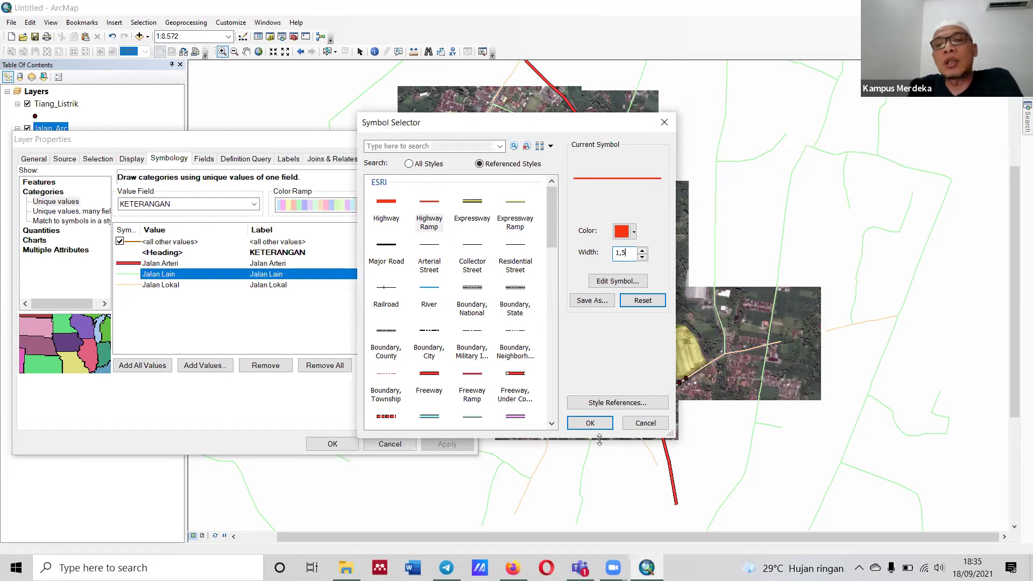
click(590, 423)
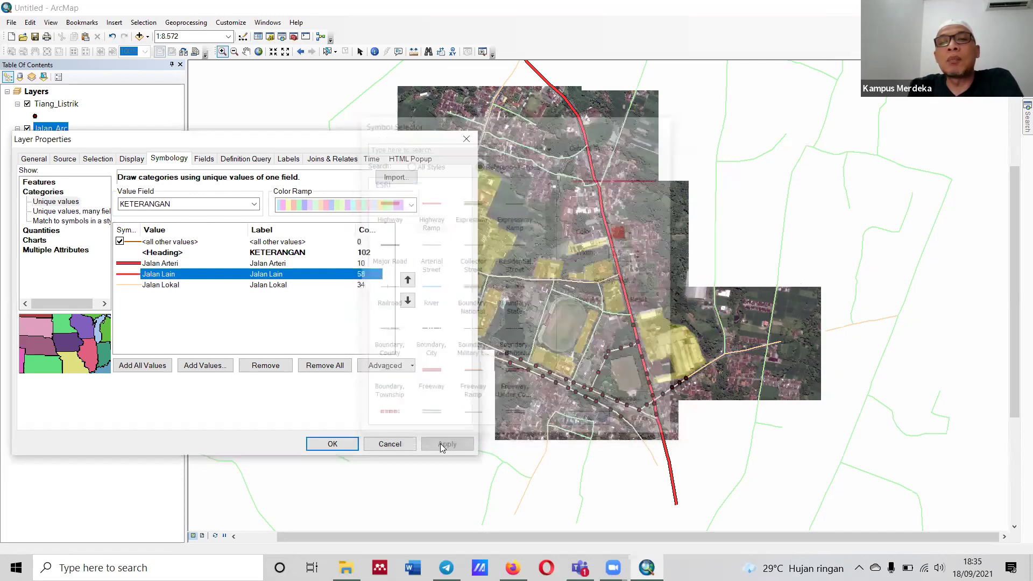
click(441, 446)
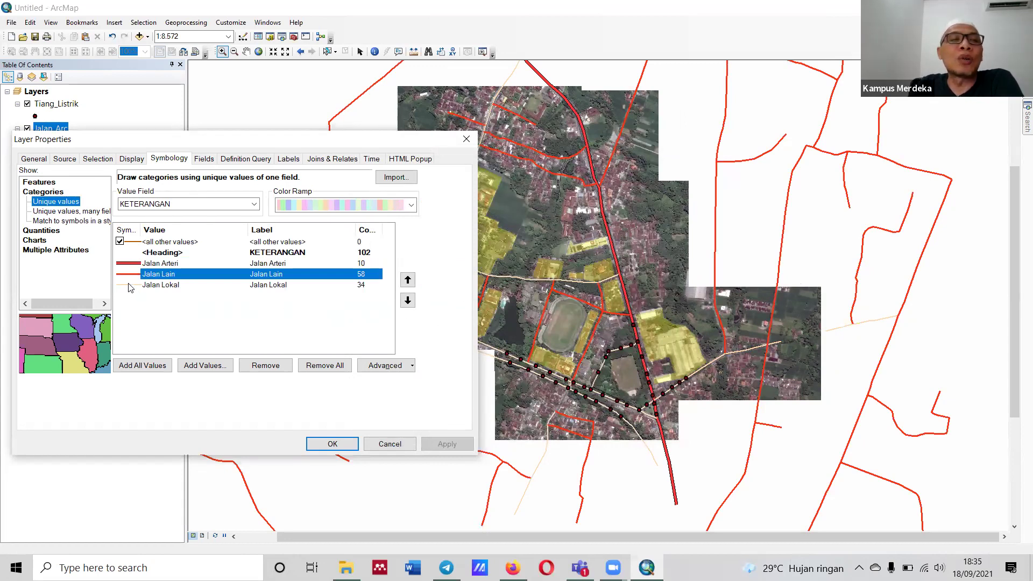
click(345, 444)
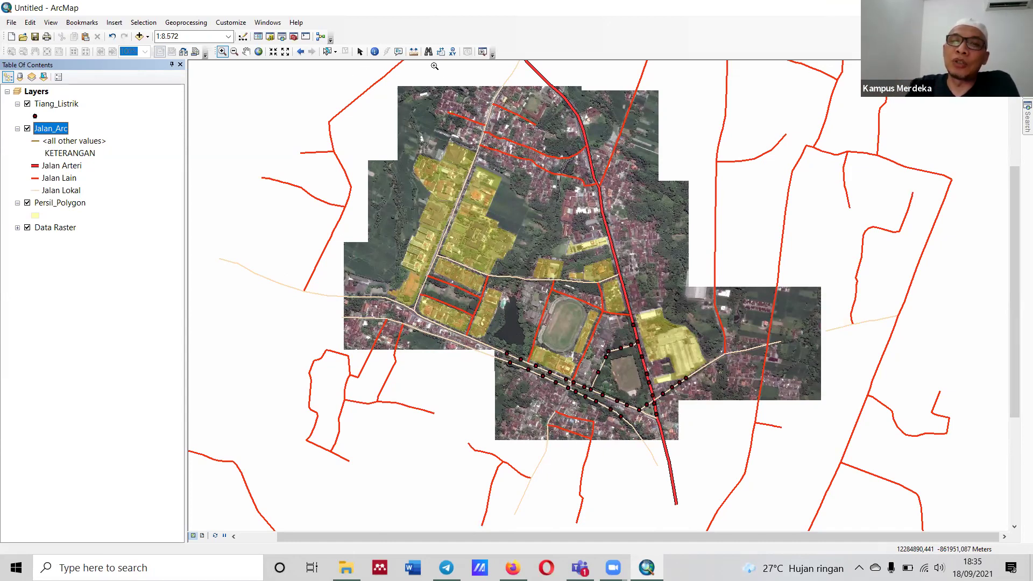
Step: Switch the map display from data view to layout view
click(246, 51)
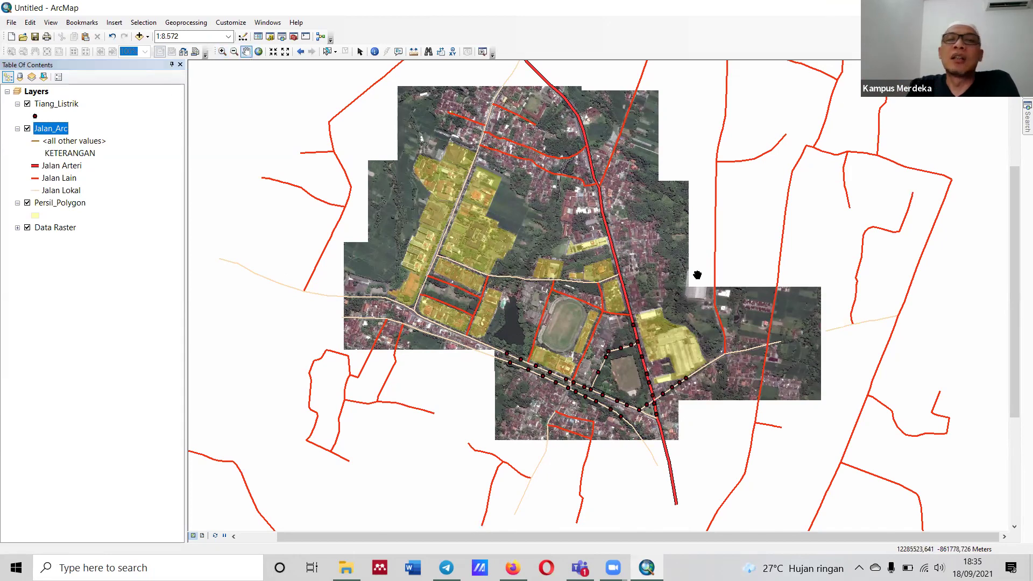
drag(659, 297, 603, 304)
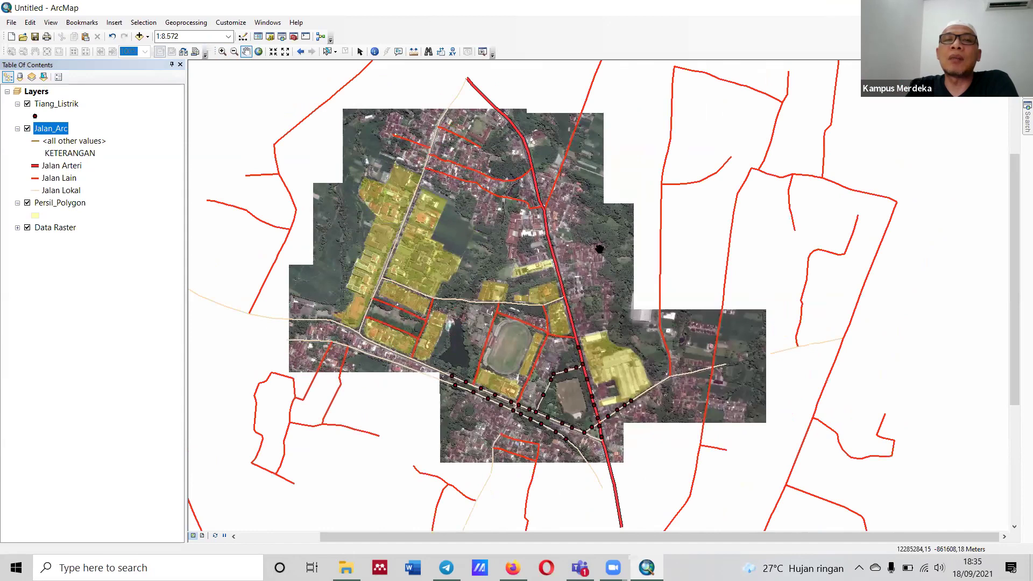
drag(603, 224, 604, 225)
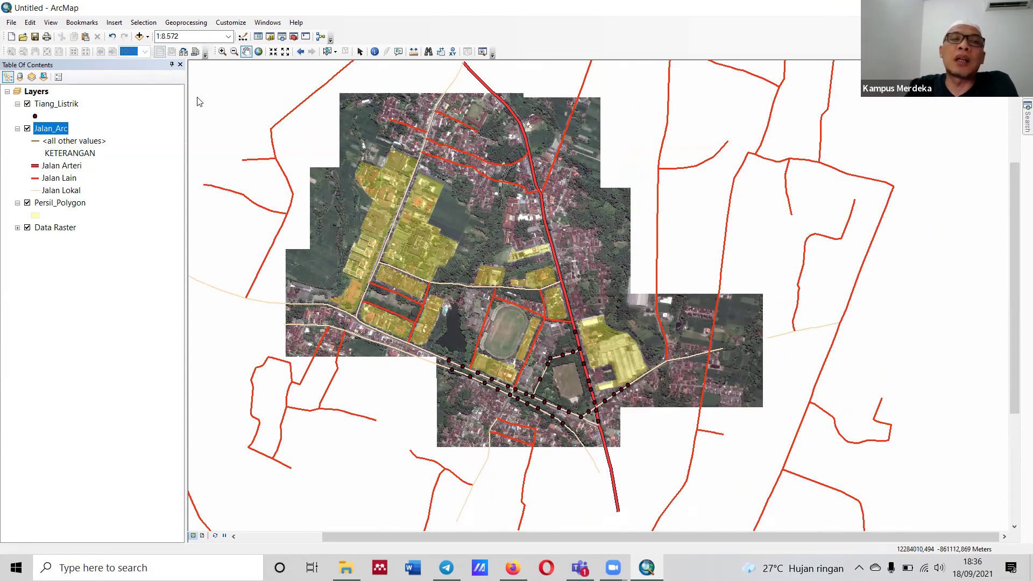
click(50, 23)
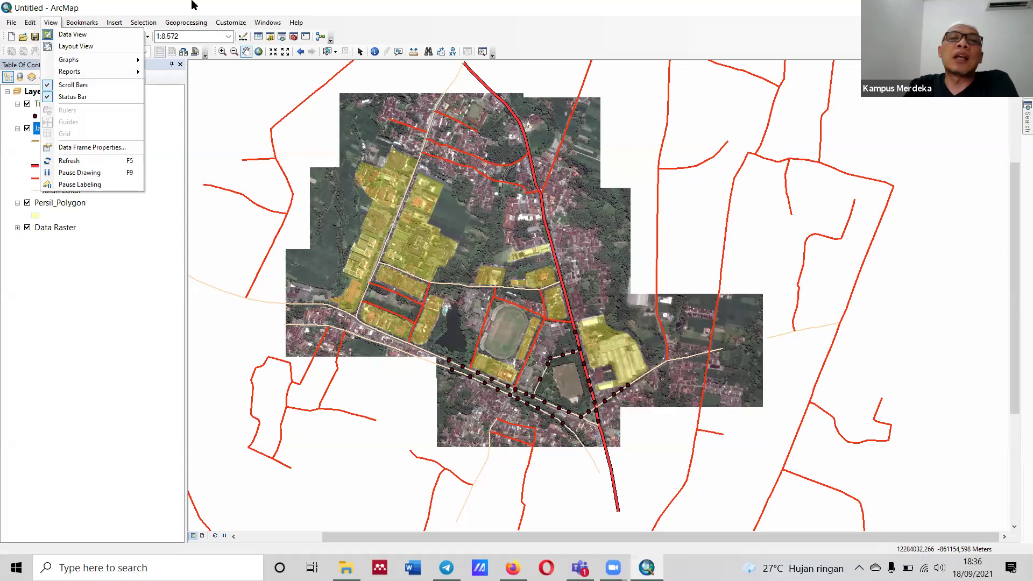
click(50, 23)
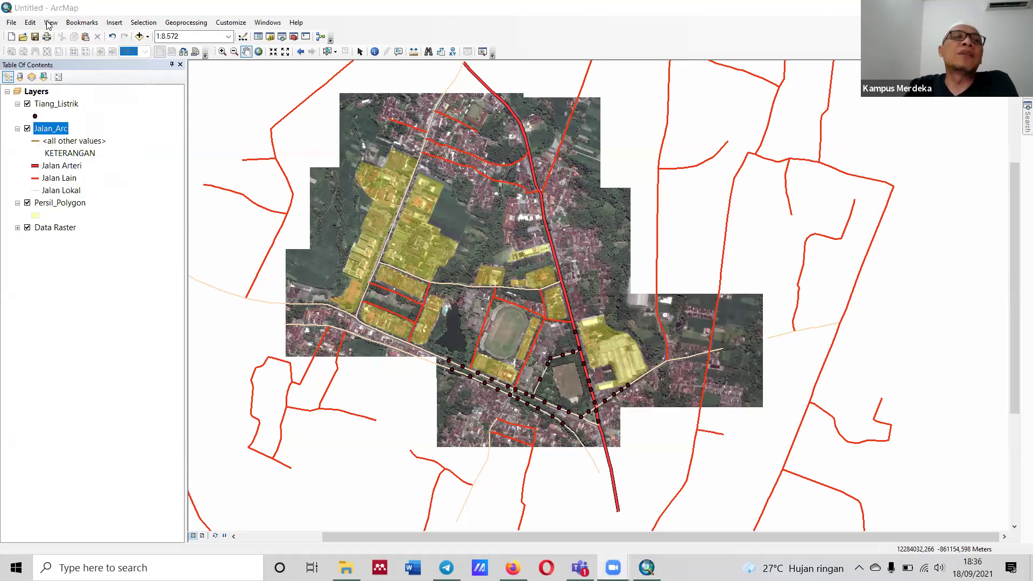
click(50, 23)
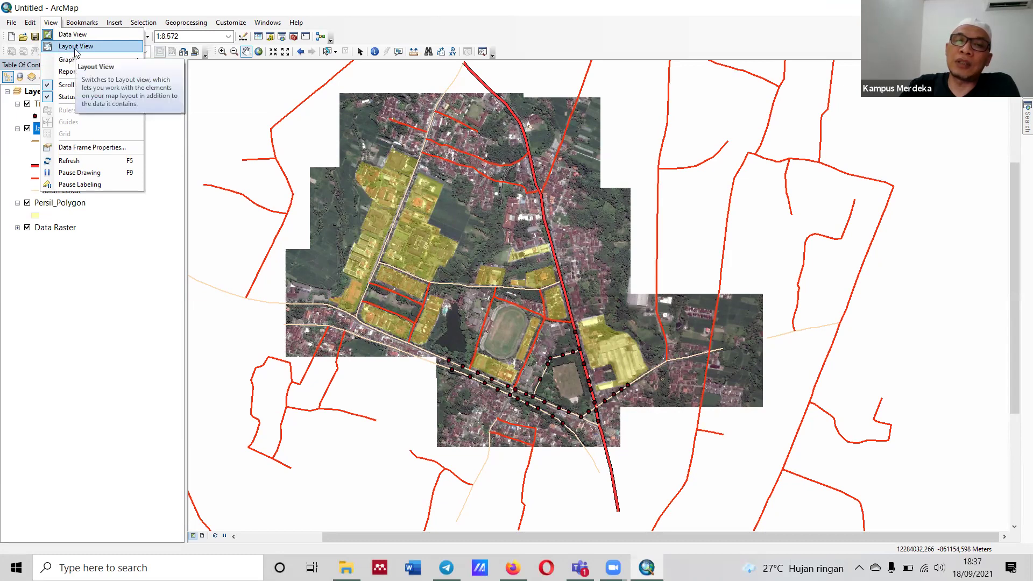
click(76, 48)
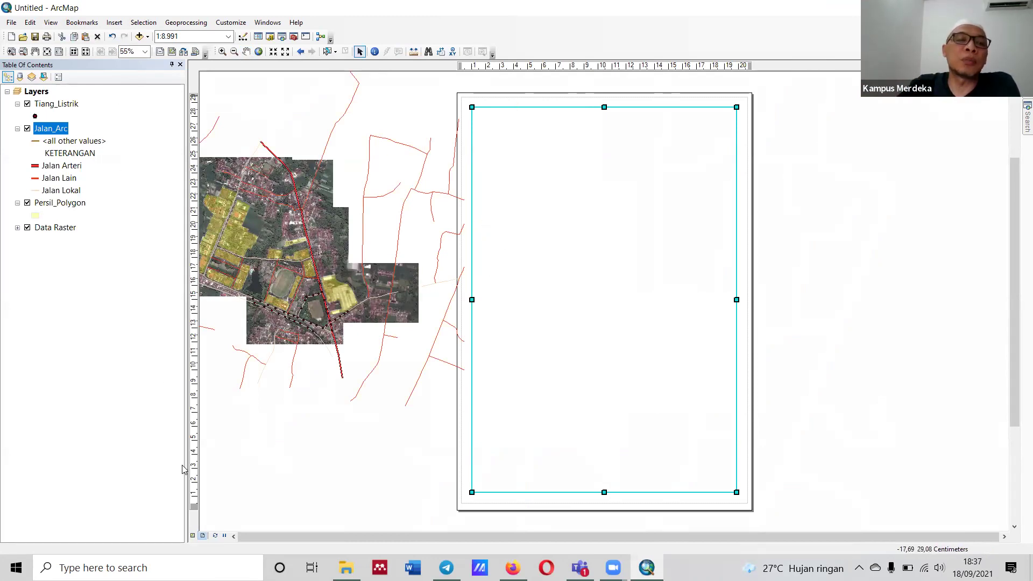
Step: Zoom the map out in data view and return to the page layout
click(51, 23)
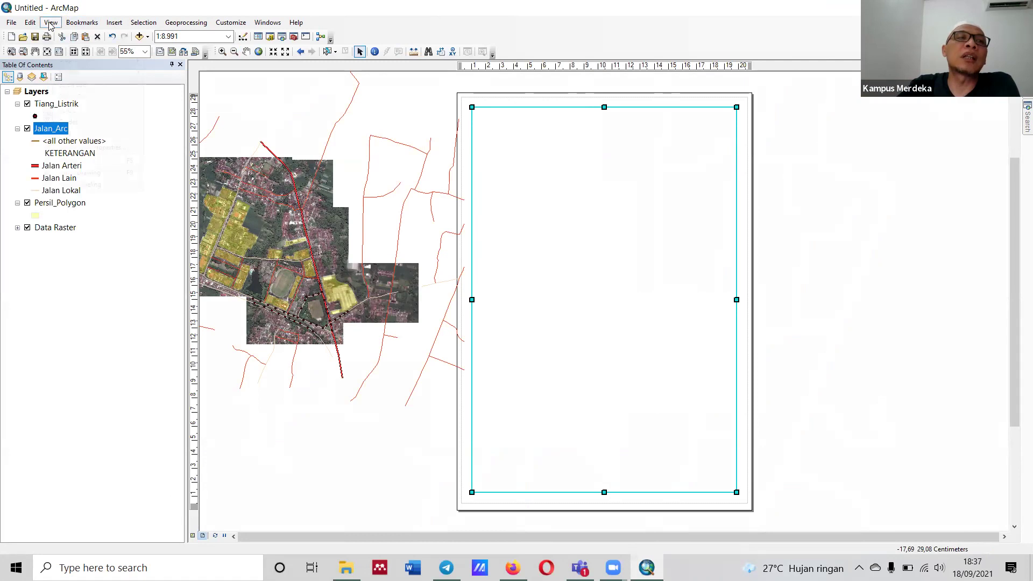
click(58, 38)
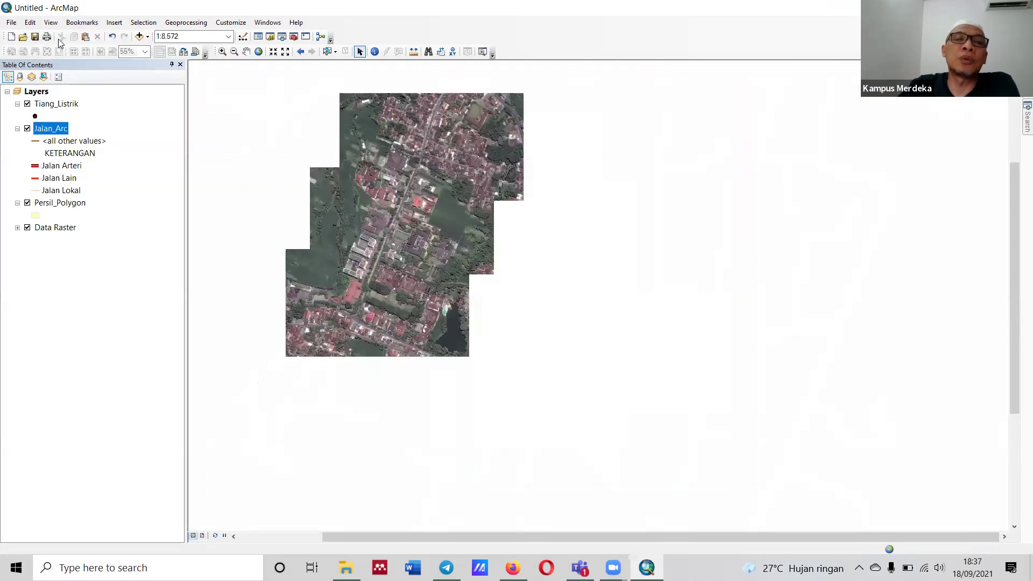
scroll(527, 240, up, 3)
click(51, 22)
click(59, 48)
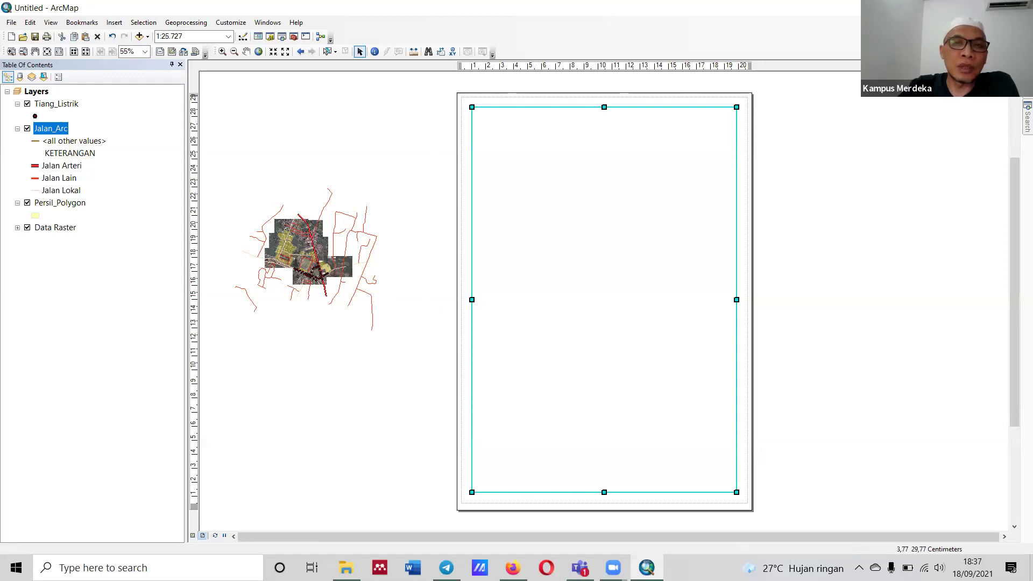
Step: Activate the data frame on the layout page and pan the map within it
double_click(541, 345)
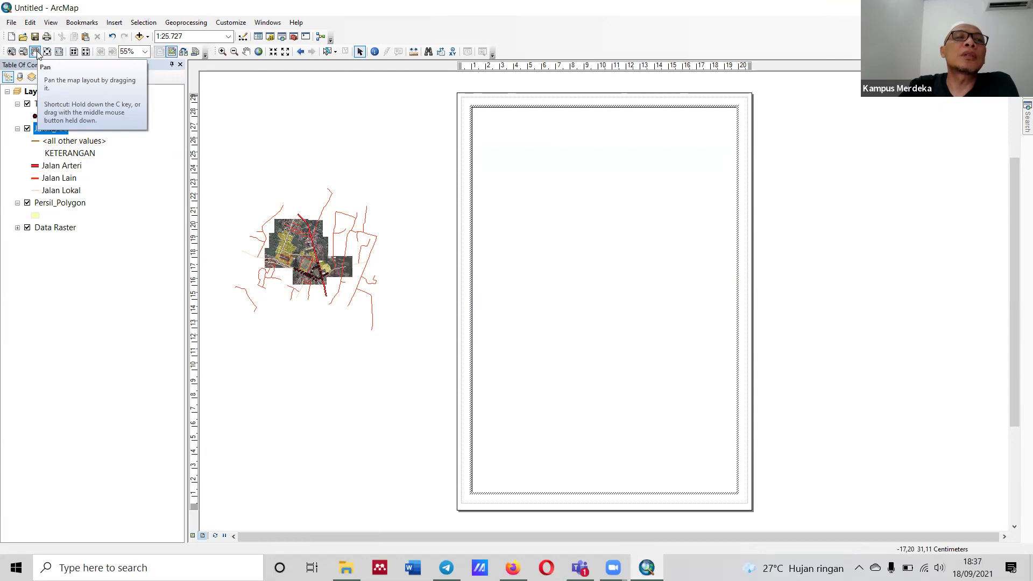
click(247, 53)
drag(535, 243, 600, 250)
mouse_move(626, 291)
mouse_down()
mouse_move(590, 289)
mouse_move(555, 269)
mouse_move(641, 300)
mouse_move(565, 295)
mouse_move(645, 301)
mouse_up()
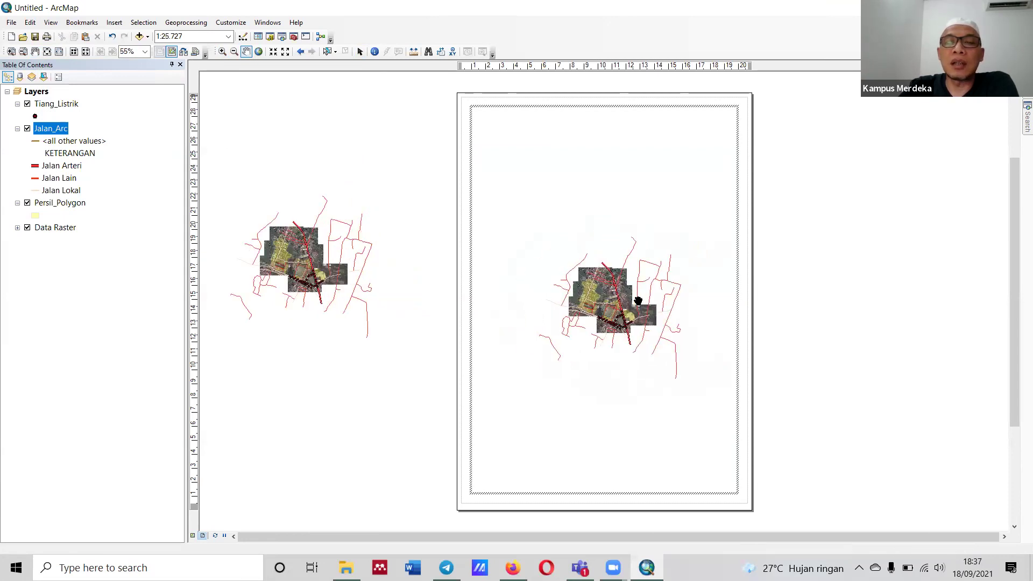
Step: Zoom the data frame to the full extent and set the map scale to 1:10.000
click(259, 52)
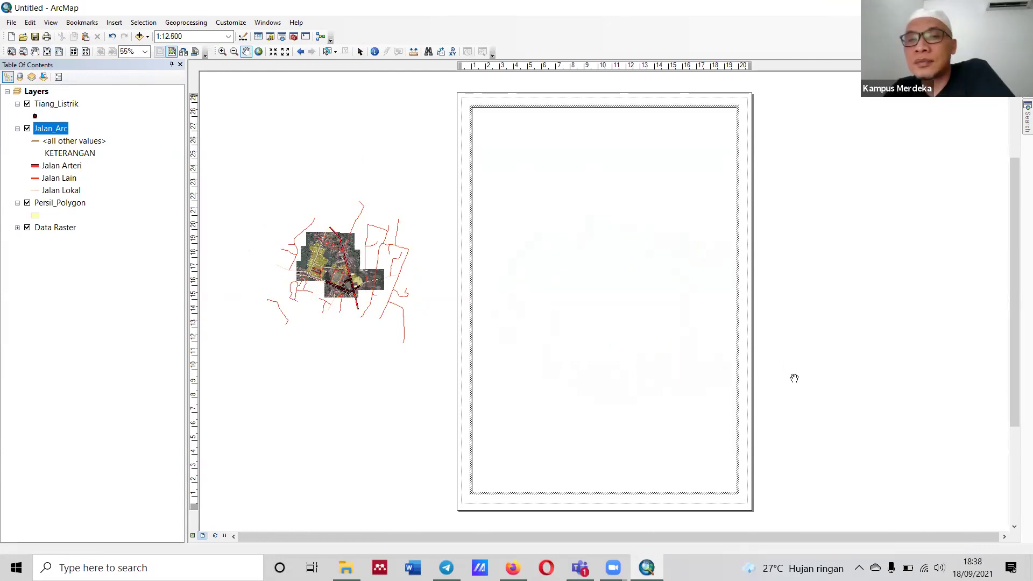
right_click(311, 163)
click(342, 150)
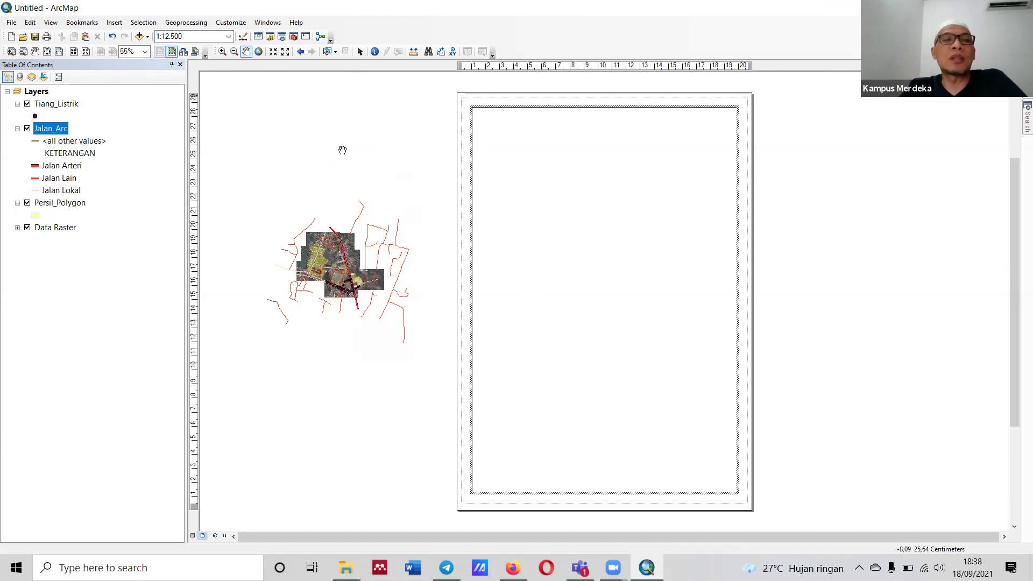
scroll(343, 150, down, 1)
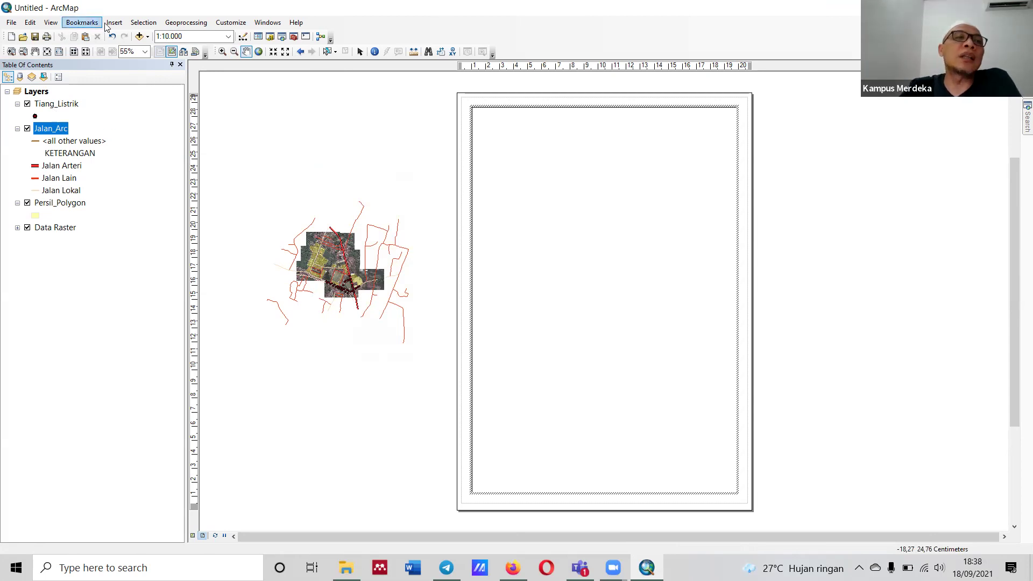
Step: Compare the map in data view and layout view, finishing in layout view
click(50, 22)
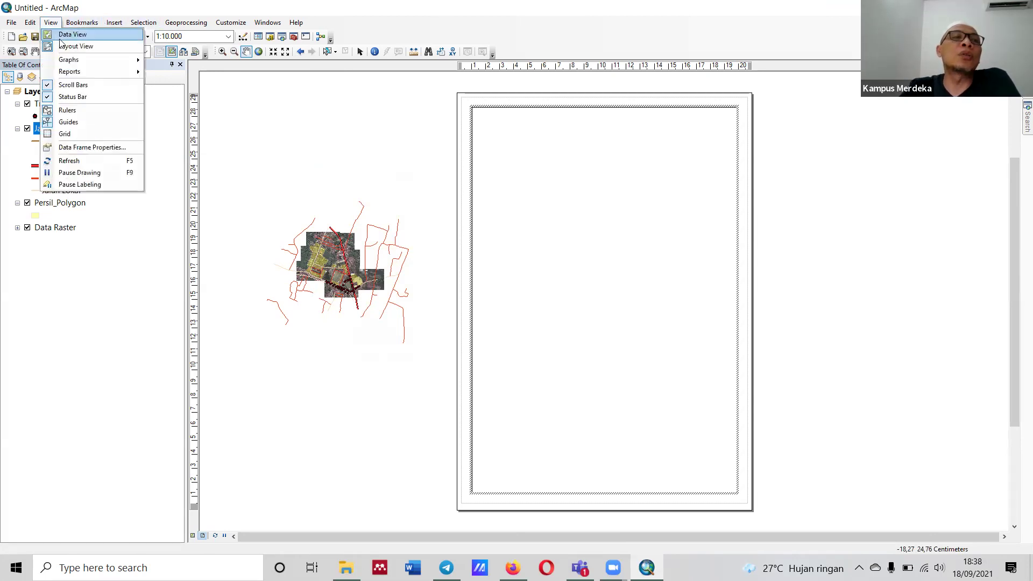
click(64, 36)
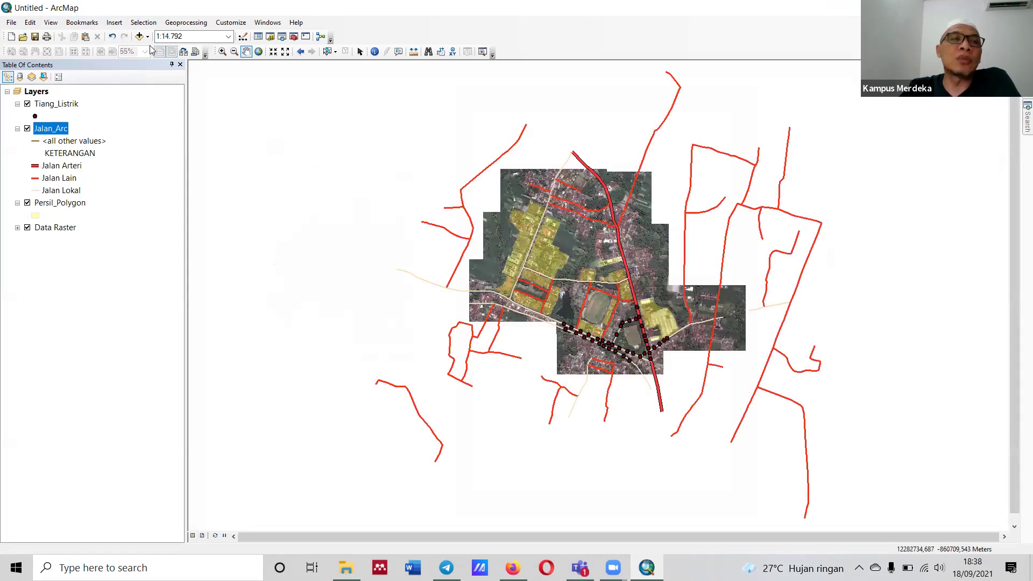
click(52, 24)
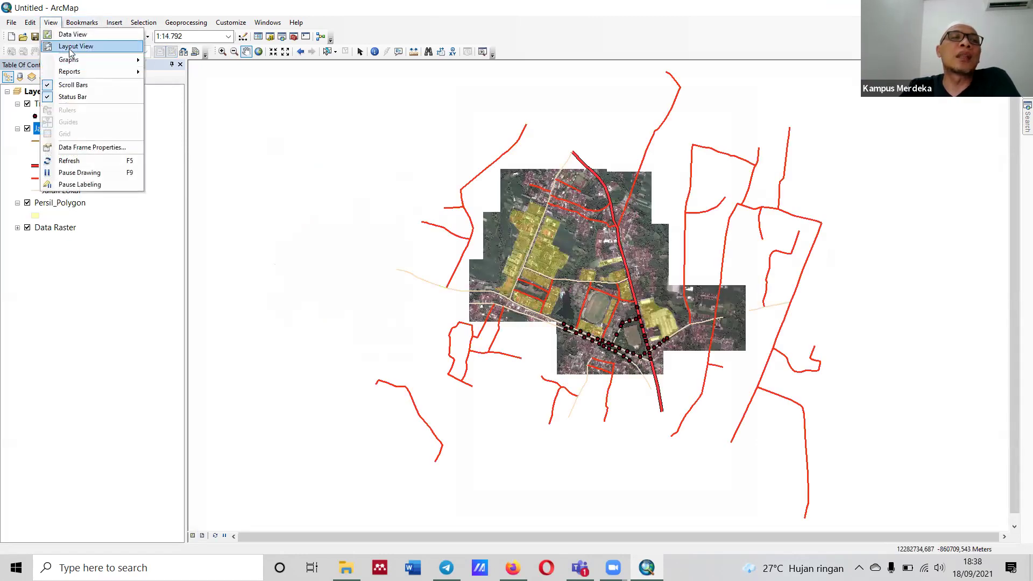
click(75, 46)
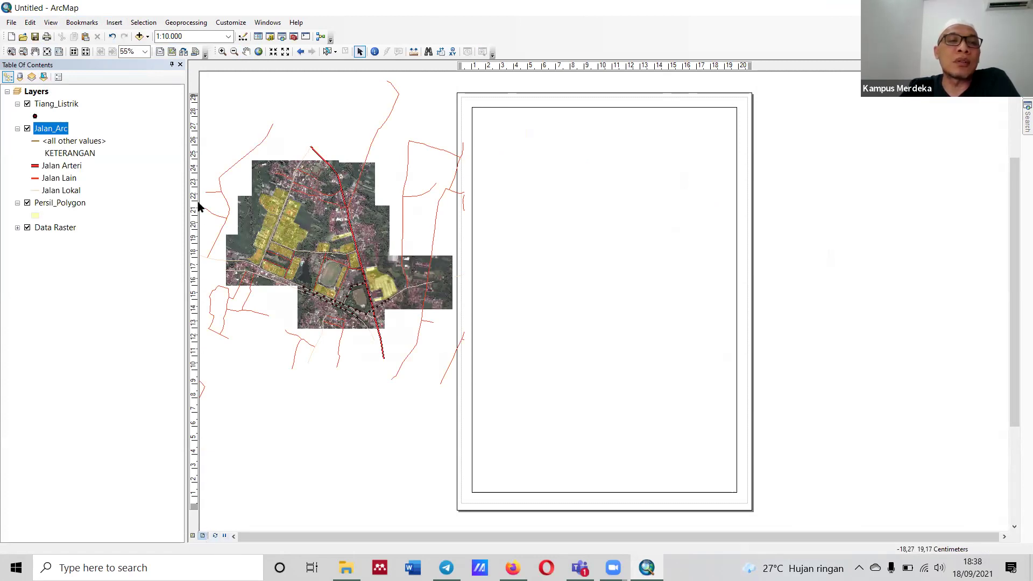
click(192, 536)
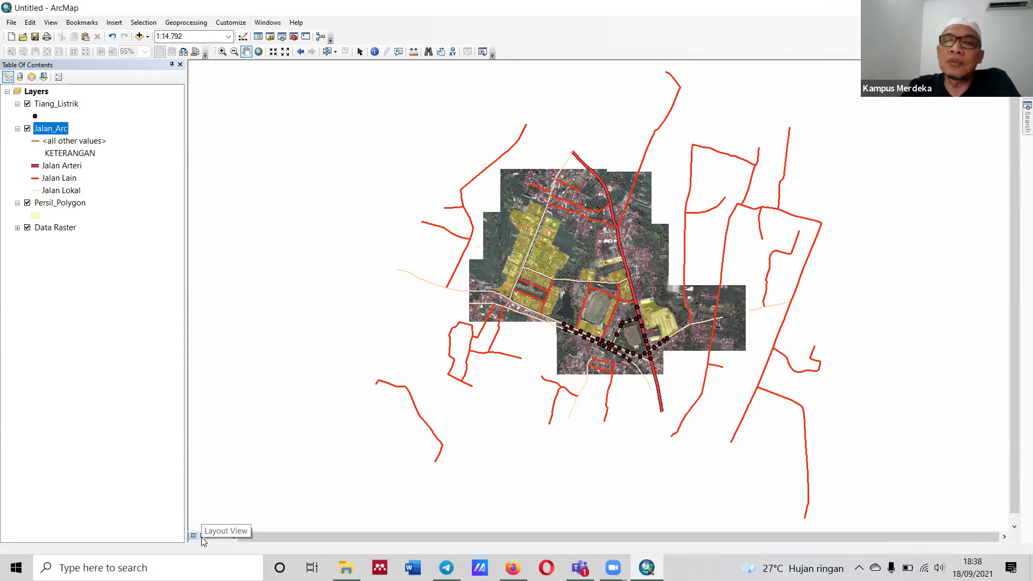
click(202, 537)
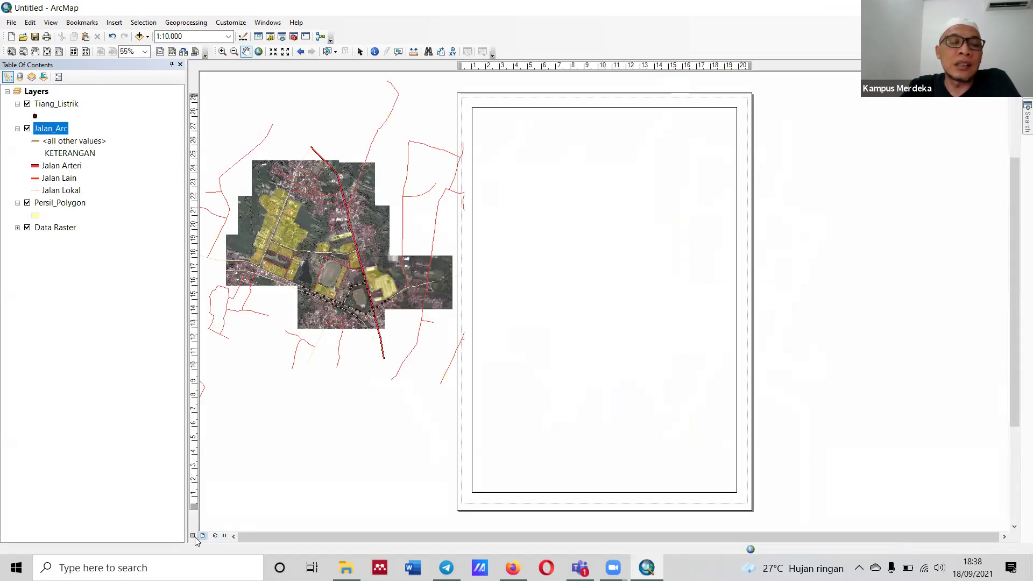
click(192, 536)
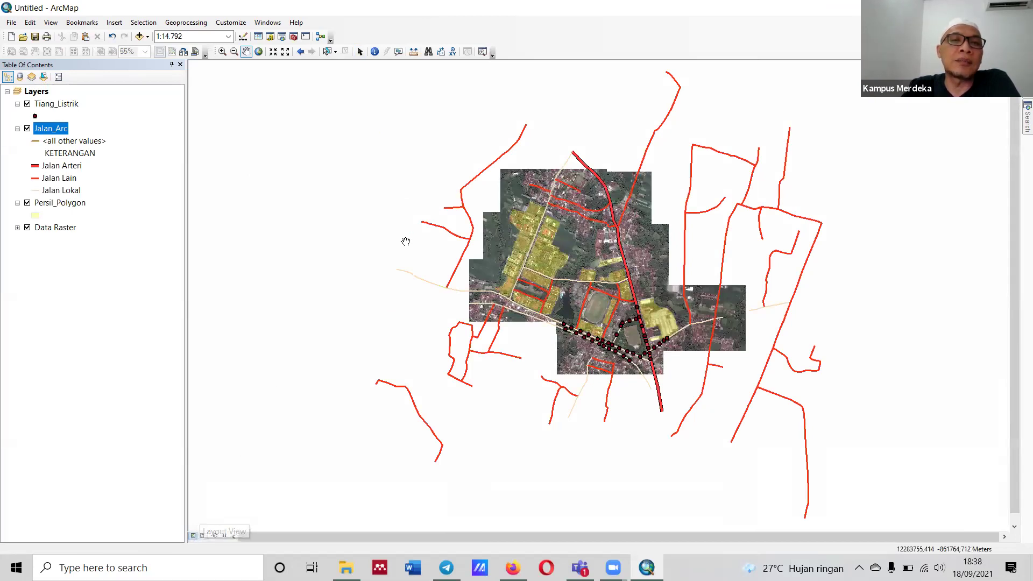
click(203, 536)
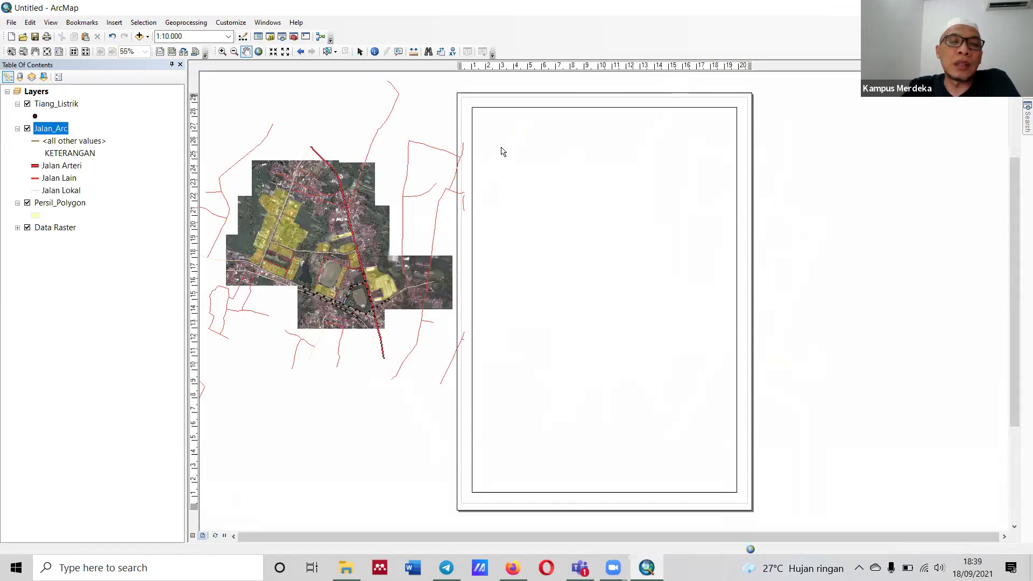
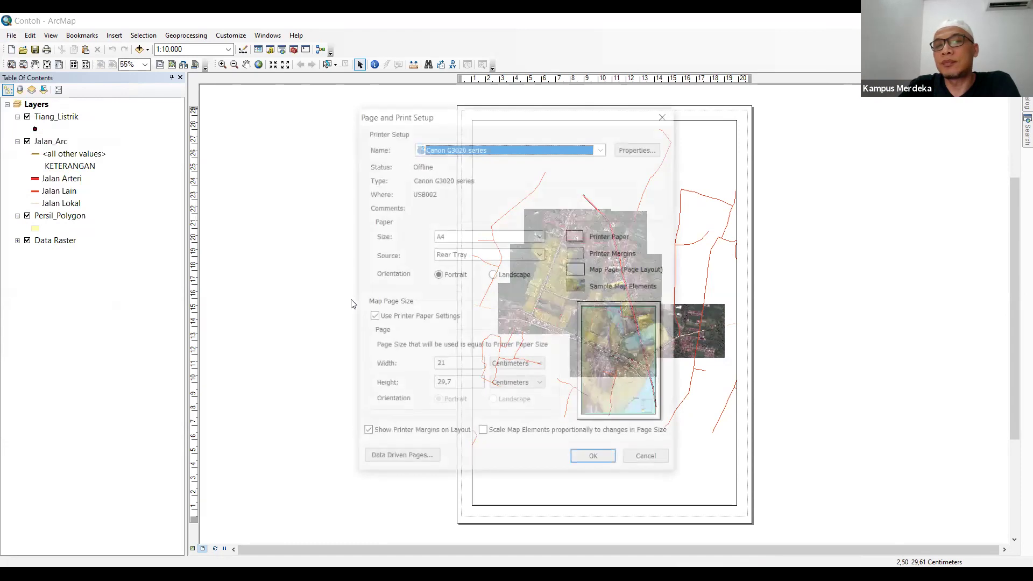
Step: Set the layout page to landscape orientation with A3 (Scaled) paper in the page and print setup
drag(468, 115, 205, 109)
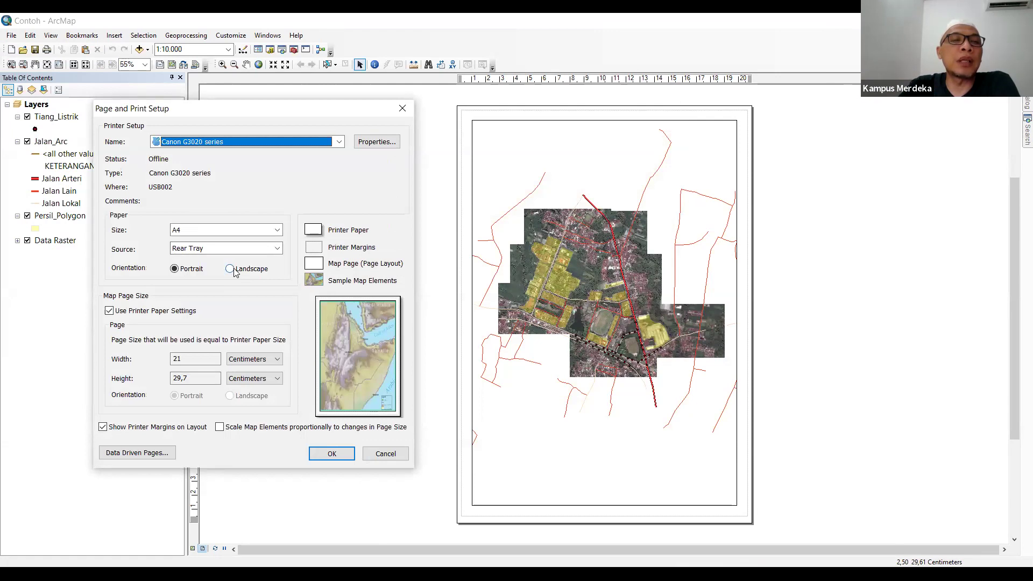
click(230, 269)
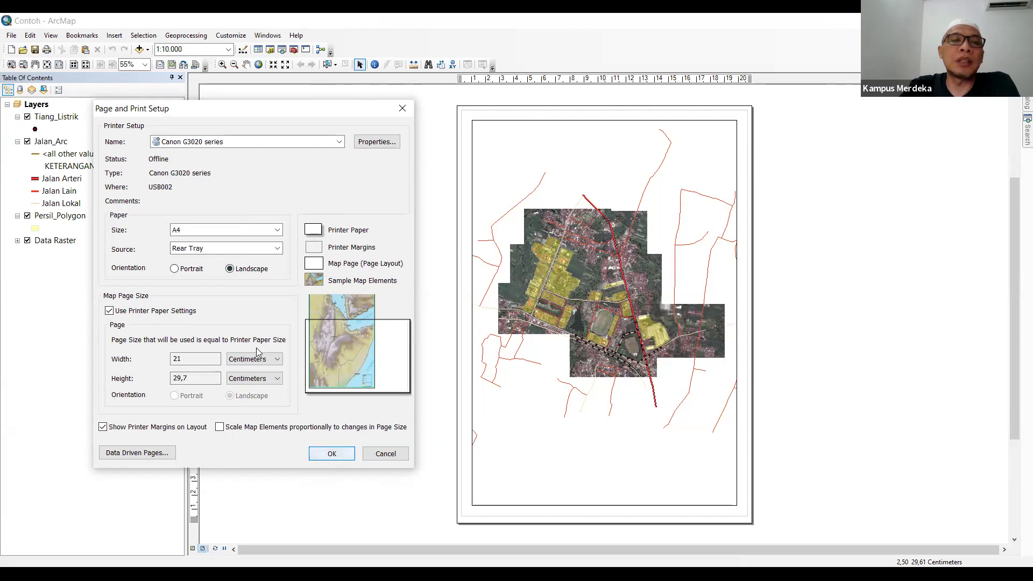
click(277, 230)
scroll(258, 270, up, 3)
scroll(254, 270, down, 1)
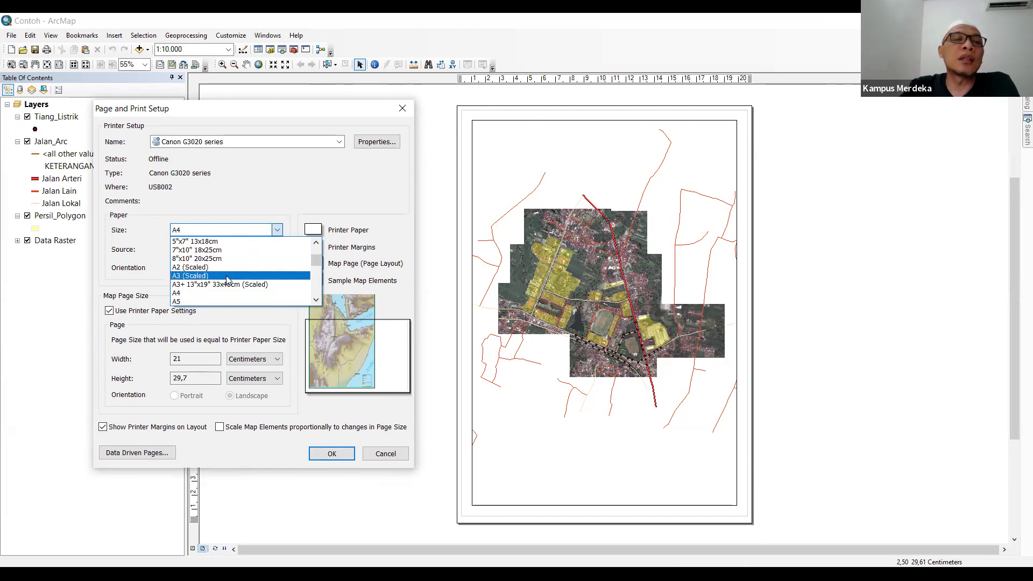
click(227, 276)
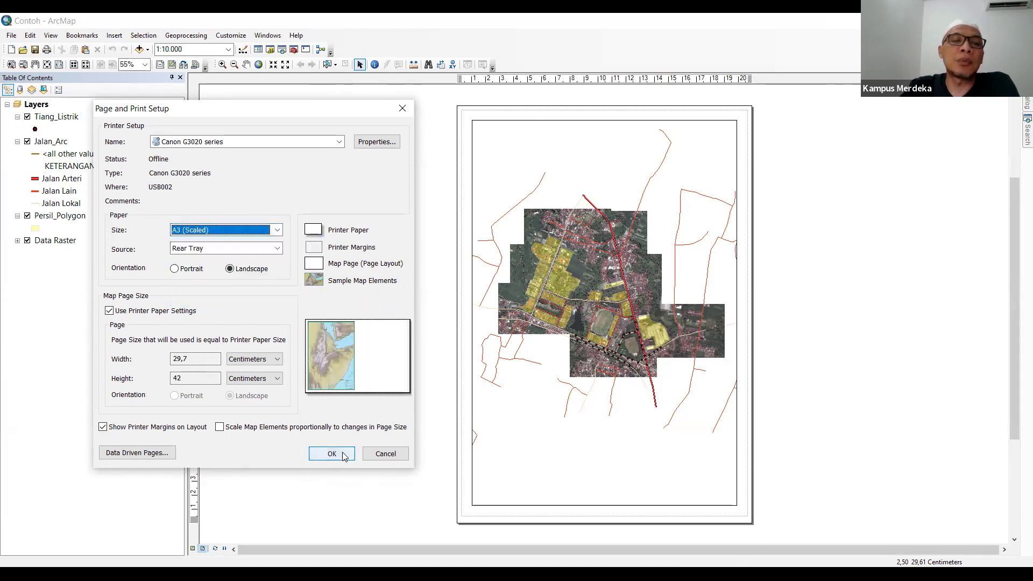
click(344, 457)
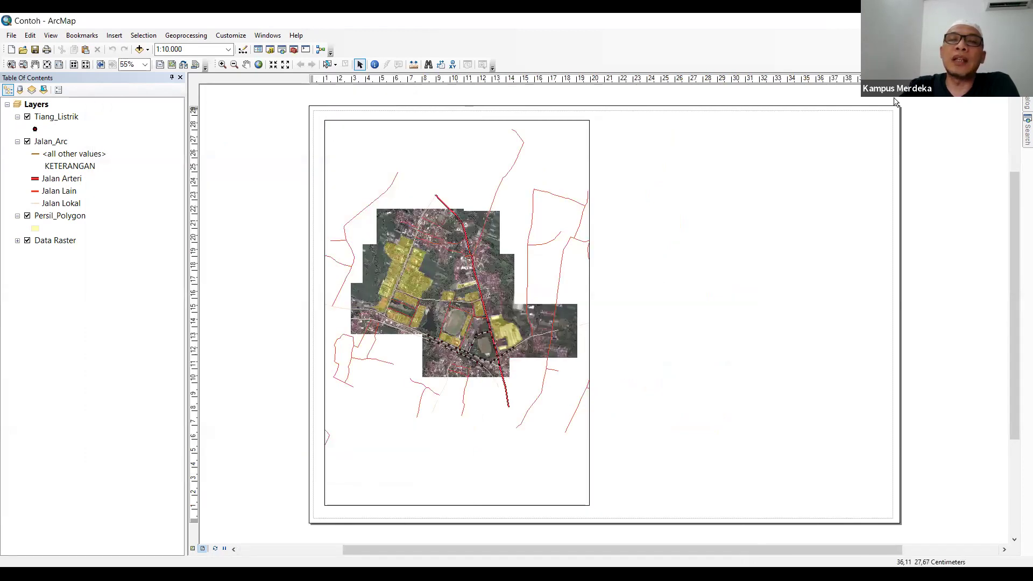
Step: Widen the data frame on the layout page to about 31.4 cm and zoom its map in on the imagery
click(589, 133)
click(590, 133)
click(591, 136)
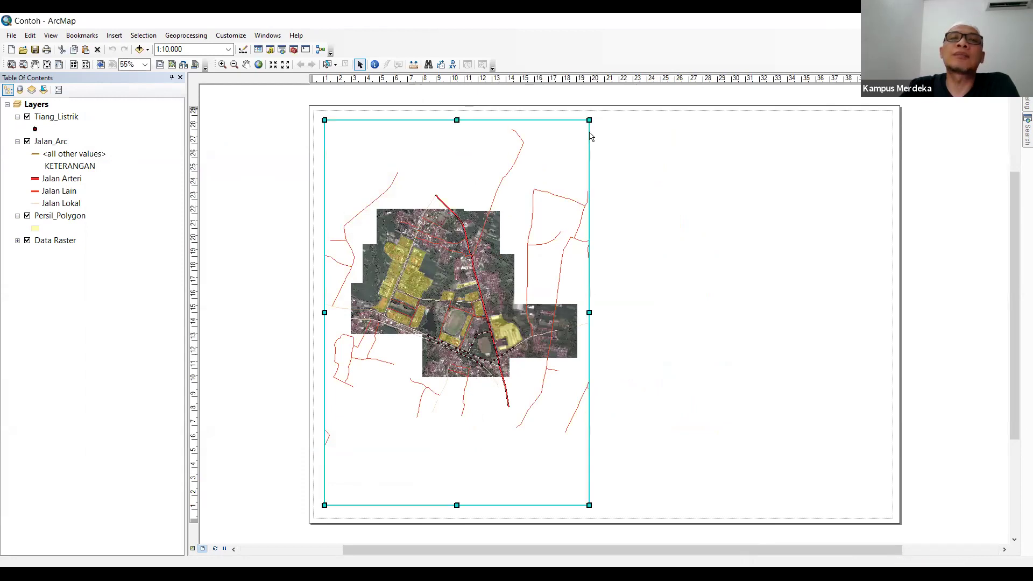
drag(586, 312, 789, 312)
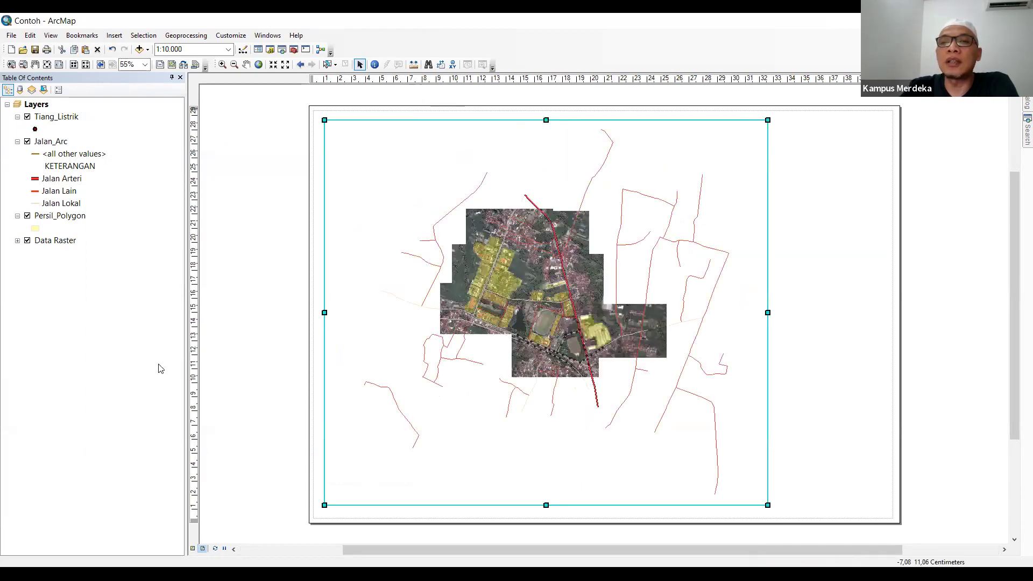
drag(323, 313, 326, 313)
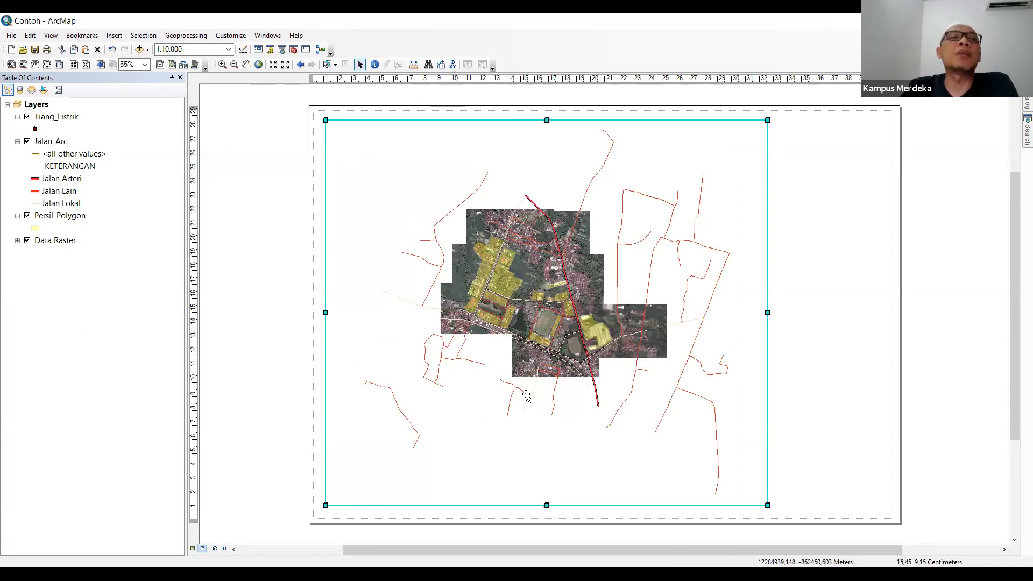
click(222, 65)
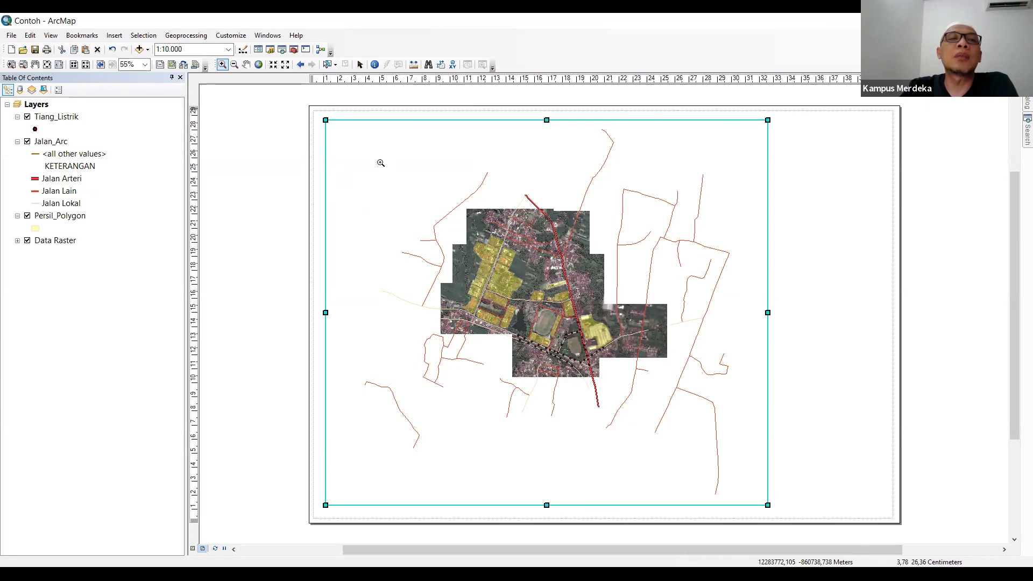
drag(392, 185, 718, 412)
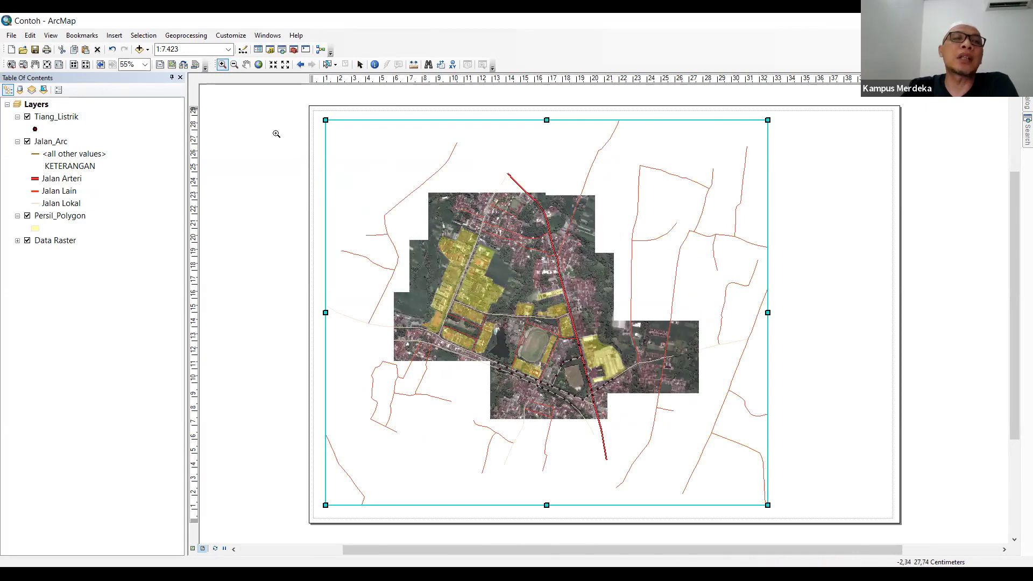
Step: Look through the data frame's properties, including its general, size and position, frame, annotation group and extent settings
click(358, 66)
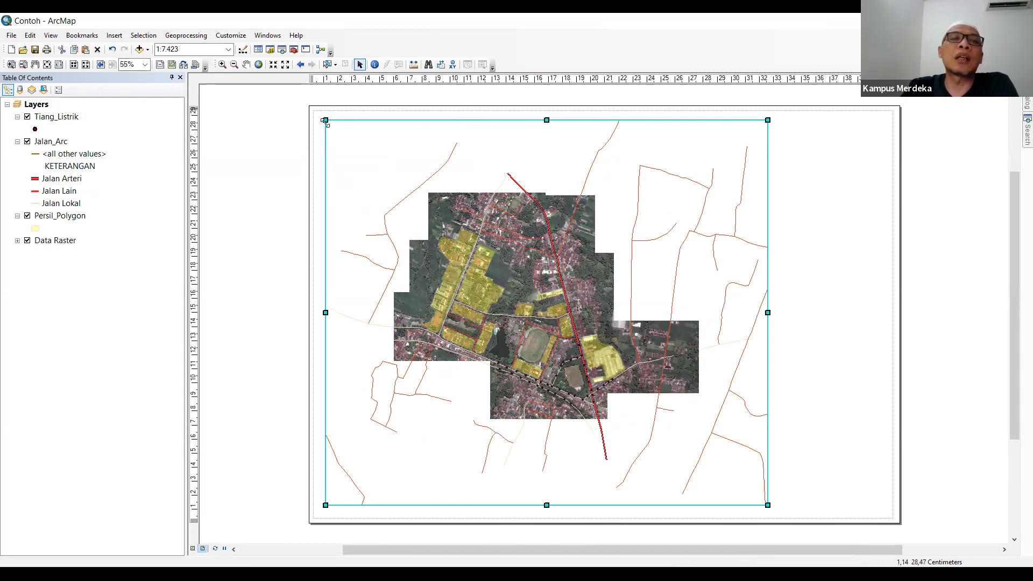
right_click(326, 123)
click(396, 319)
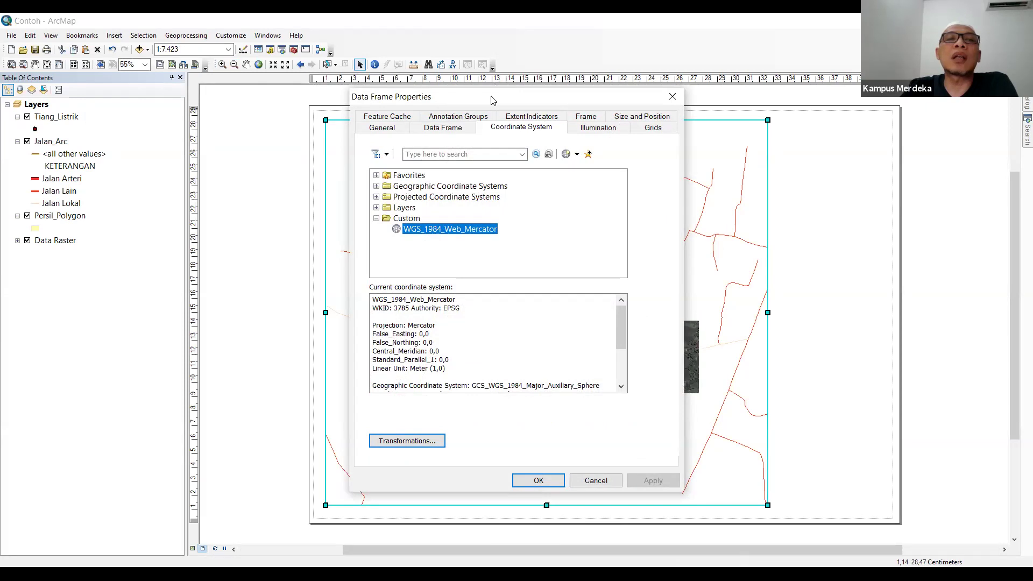
click(159, 133)
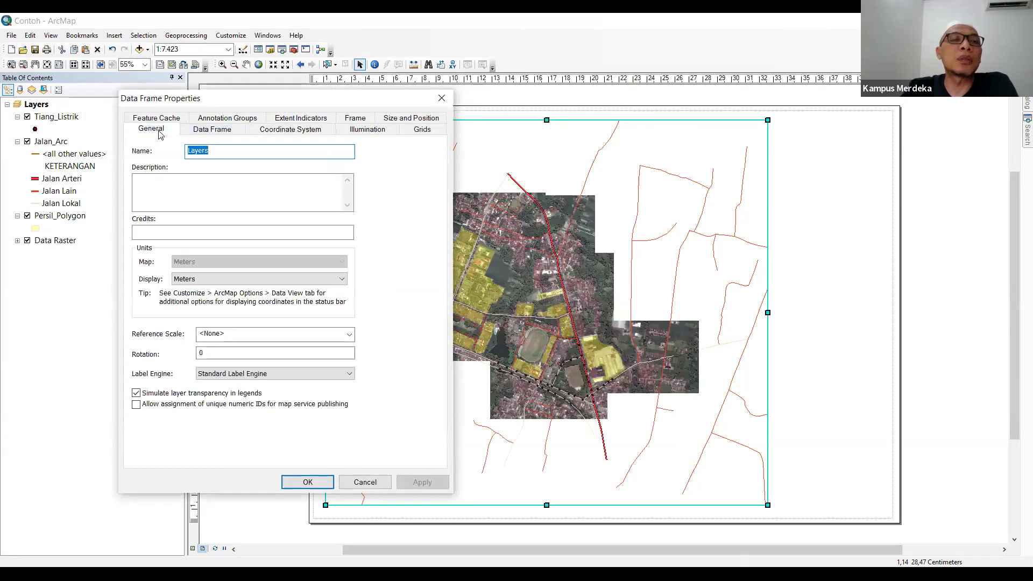
click(160, 119)
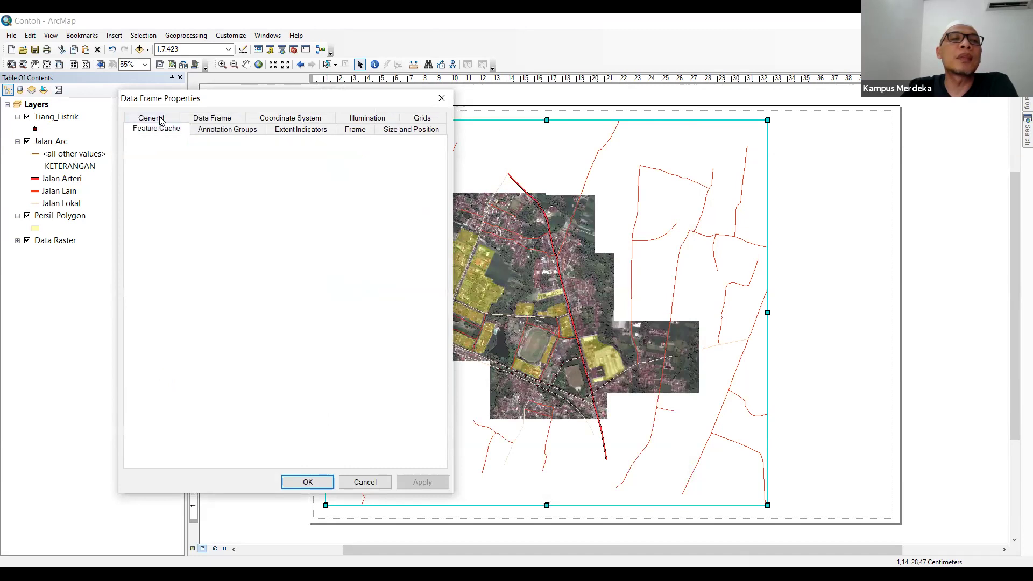
click(419, 131)
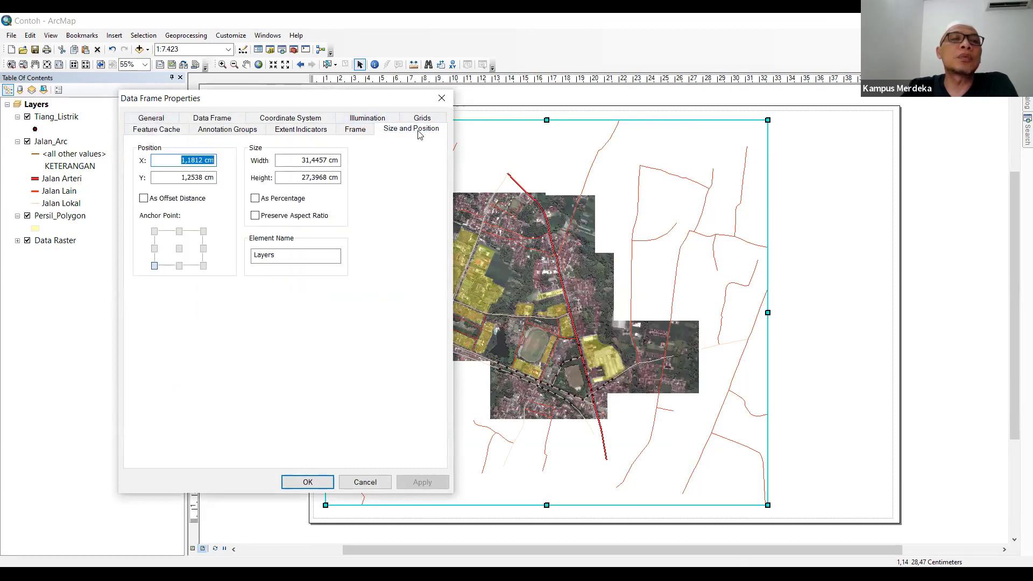
click(355, 132)
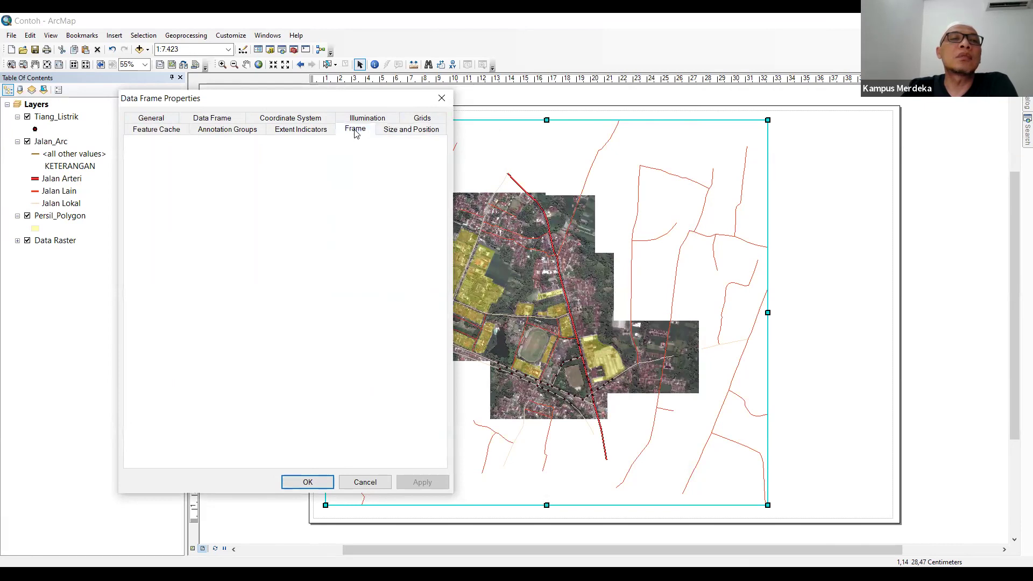
click(301, 132)
click(225, 132)
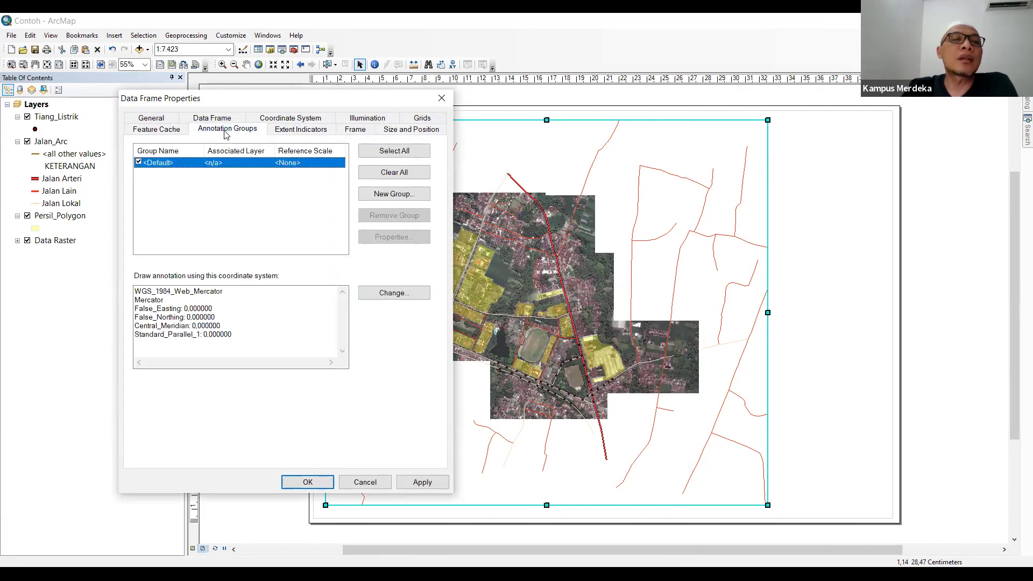
click(198, 119)
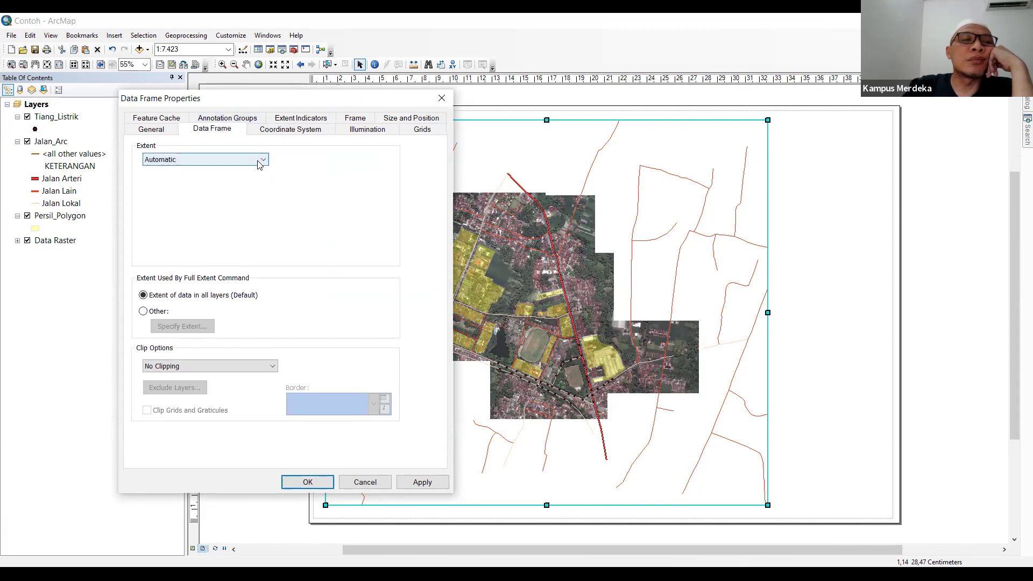
Step: Switch the data frame's extent to Fixed Scale and try scales of 1:7.000 and 1:10.000
click(234, 160)
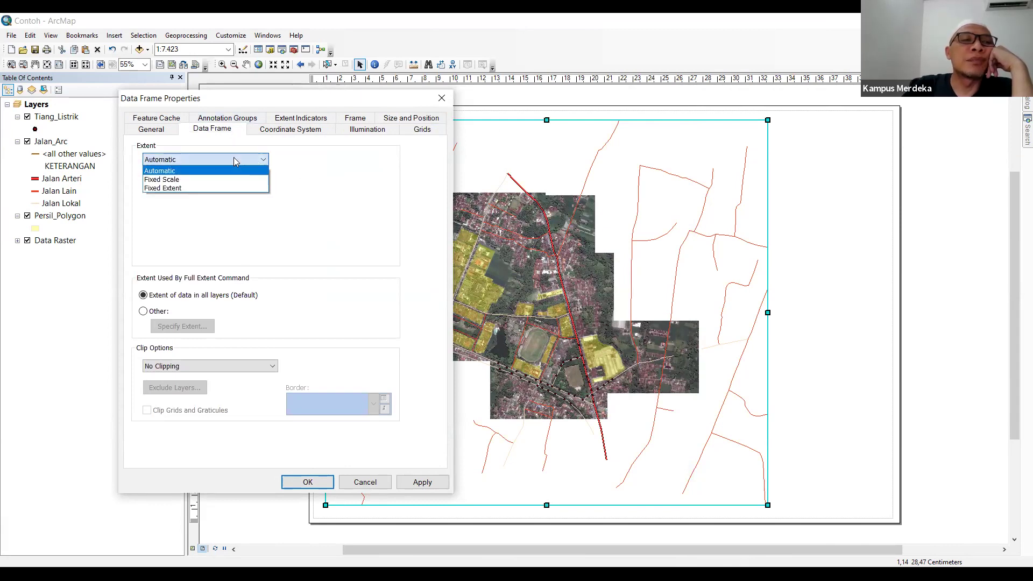
click(203, 179)
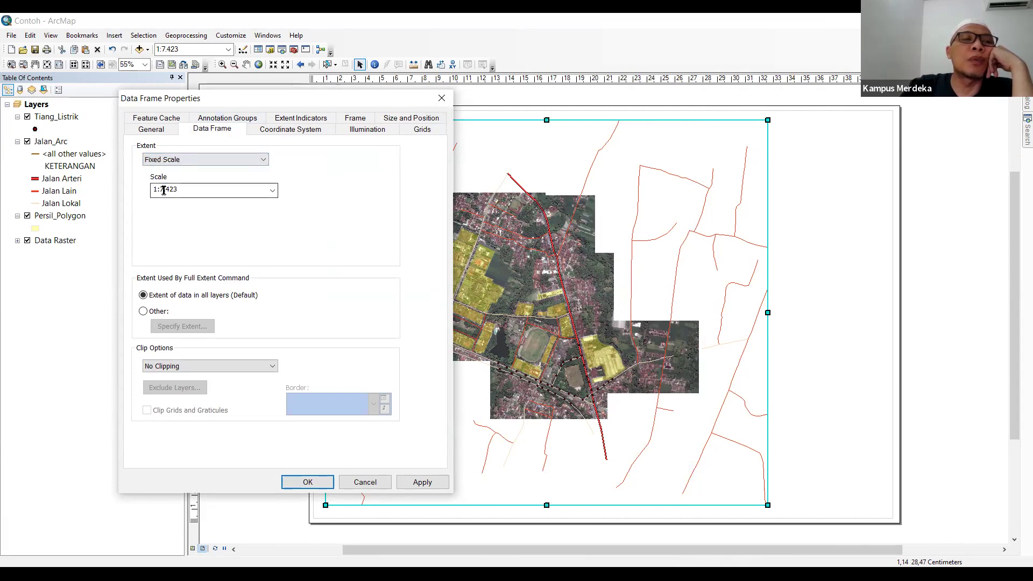
double_click(216, 192)
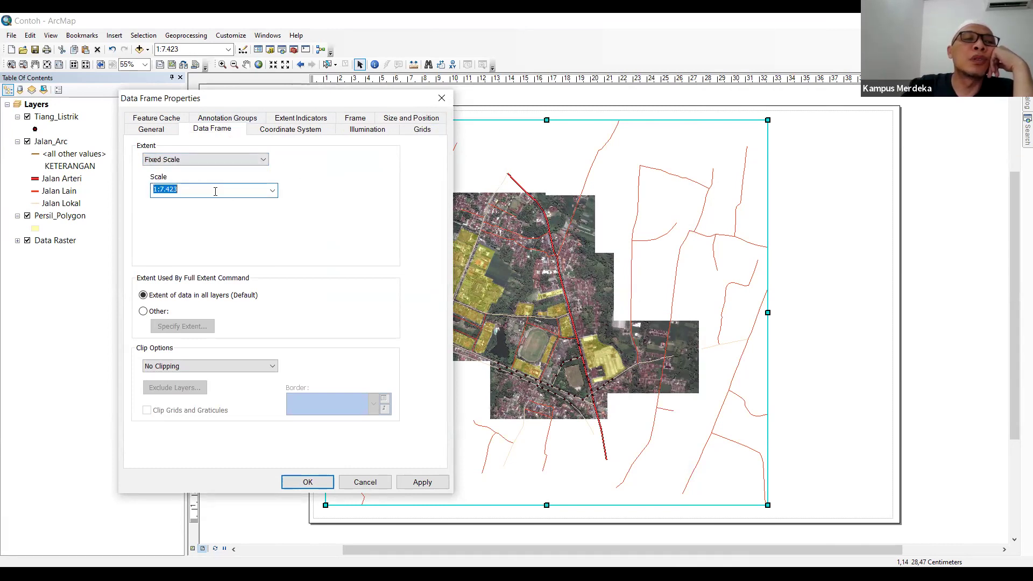
click(218, 191)
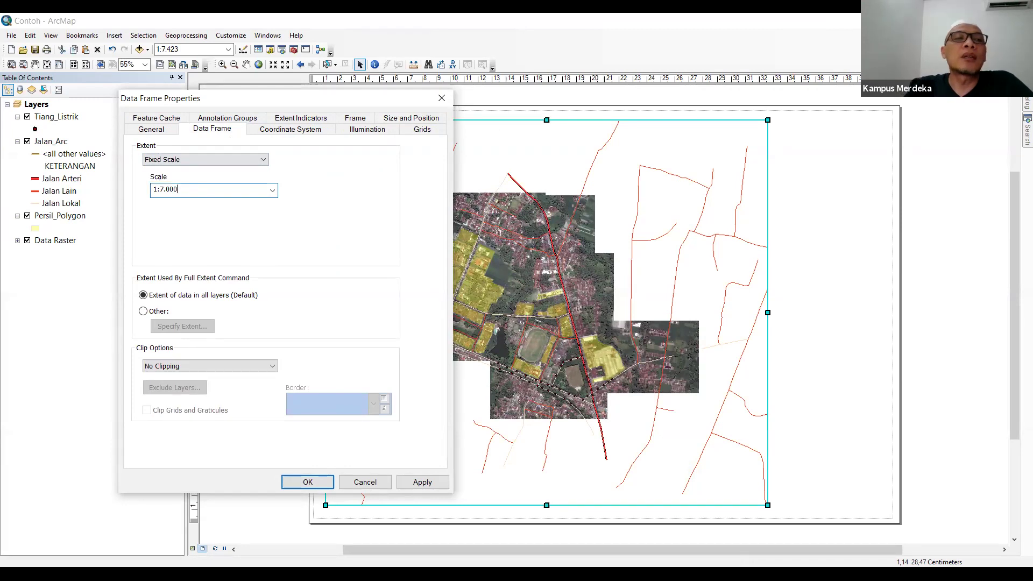
click(422, 482)
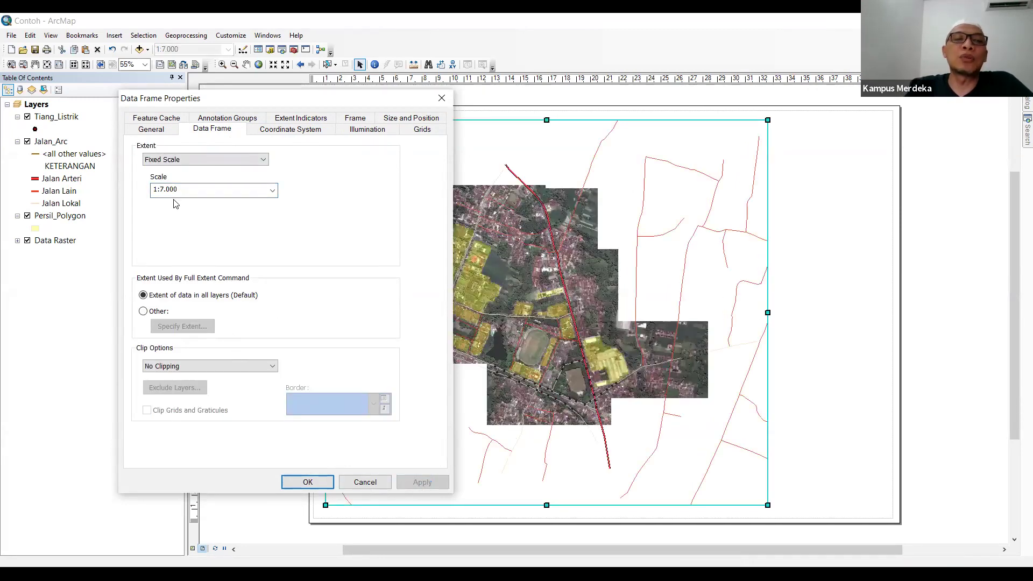
double_click(228, 195)
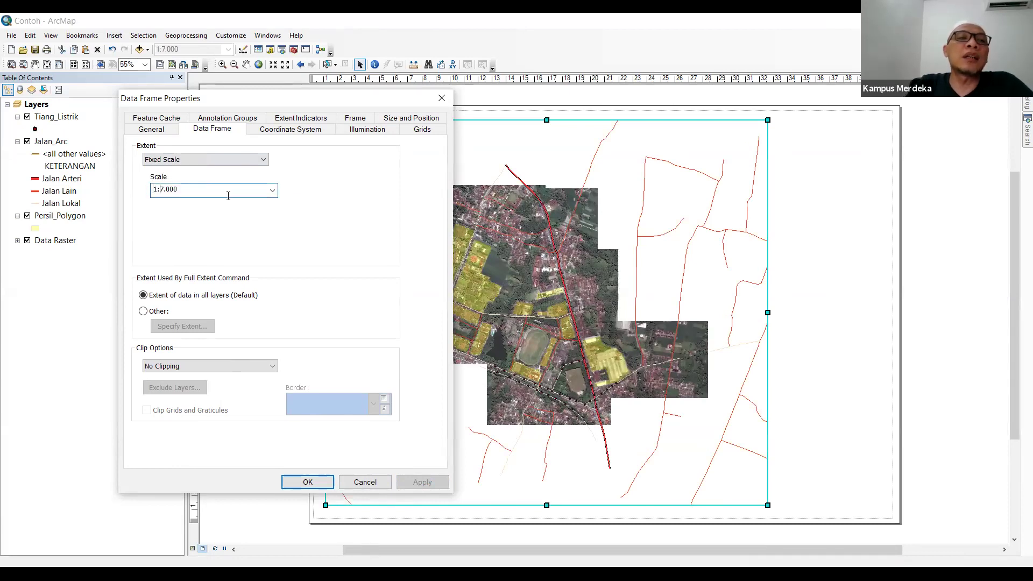
text(10)
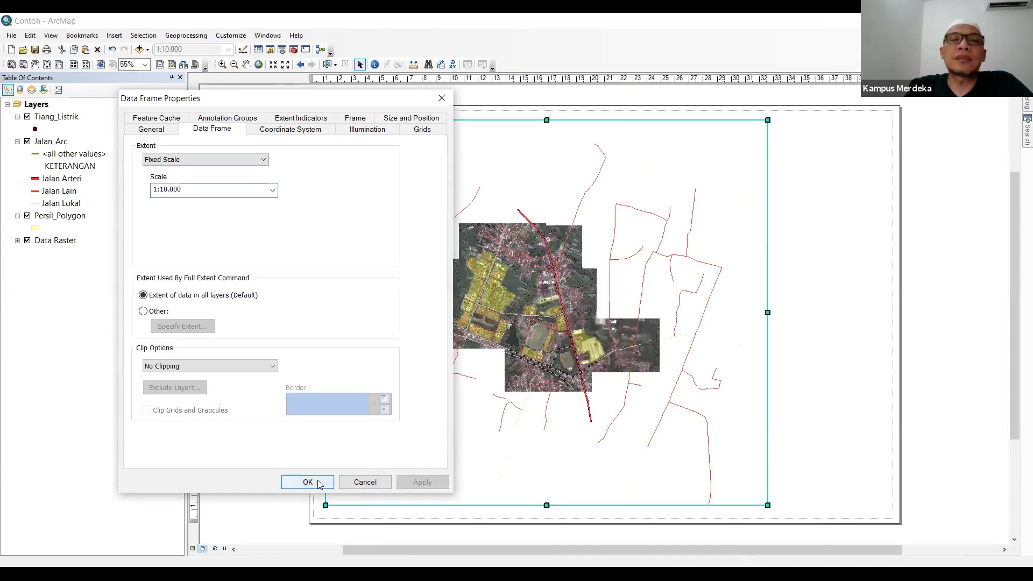
Step: Set the data frame's fixed scale to 1:5.000 and shift the map slightly downward within the frame
double_click(164, 189)
key(Home)
key(shift+Right)
key(shift+Right)
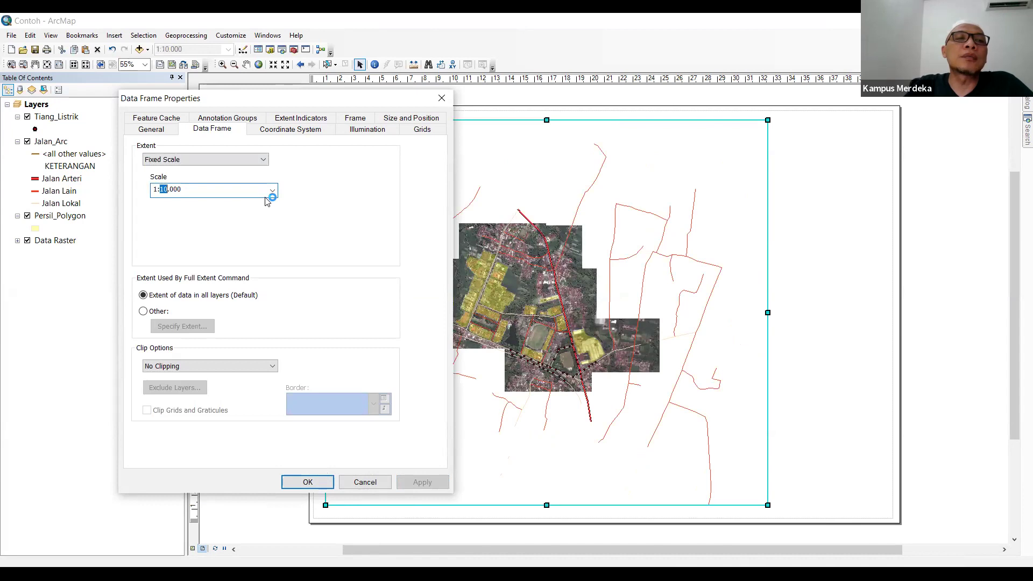
text(5)
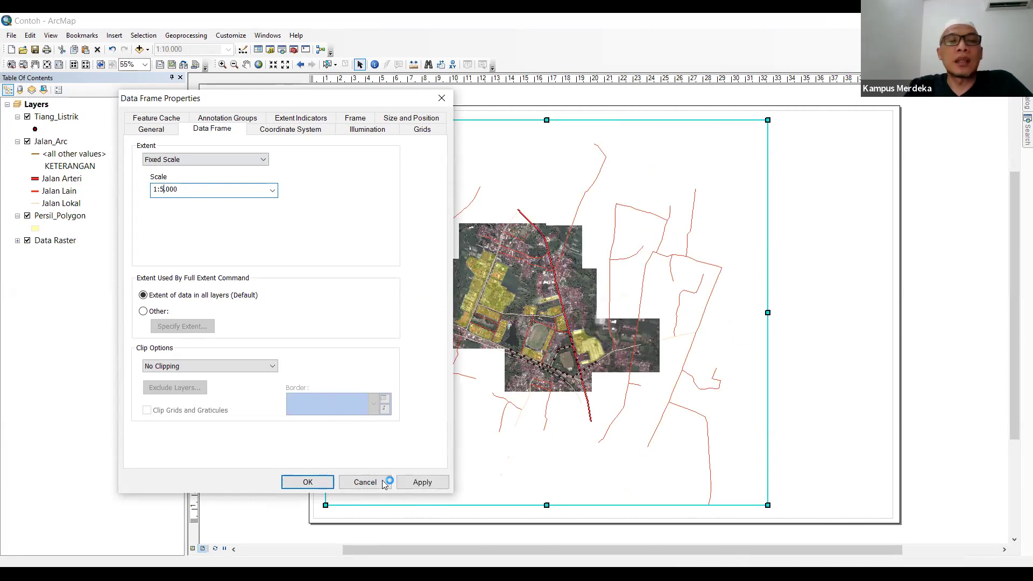
click(424, 483)
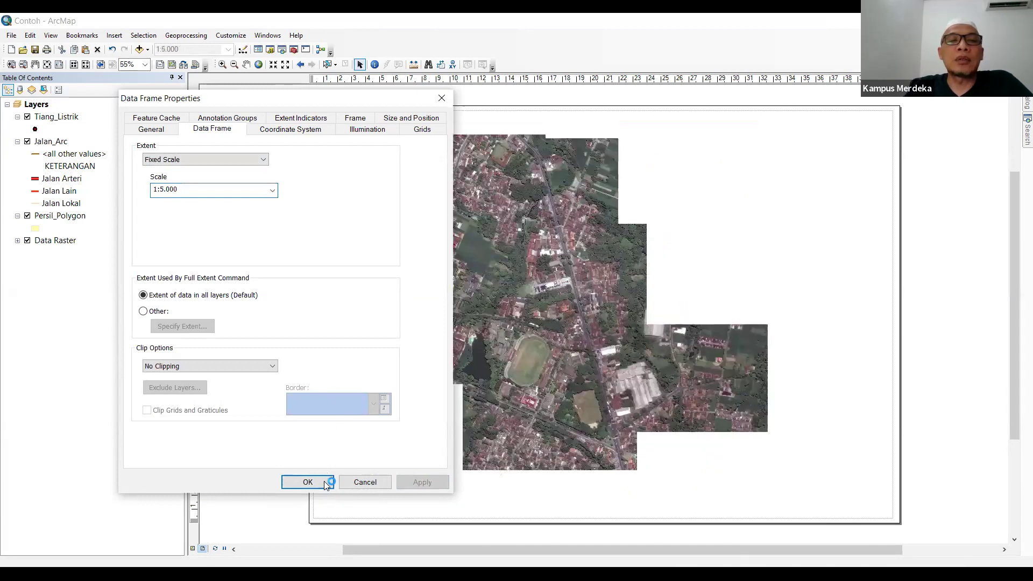
click(322, 481)
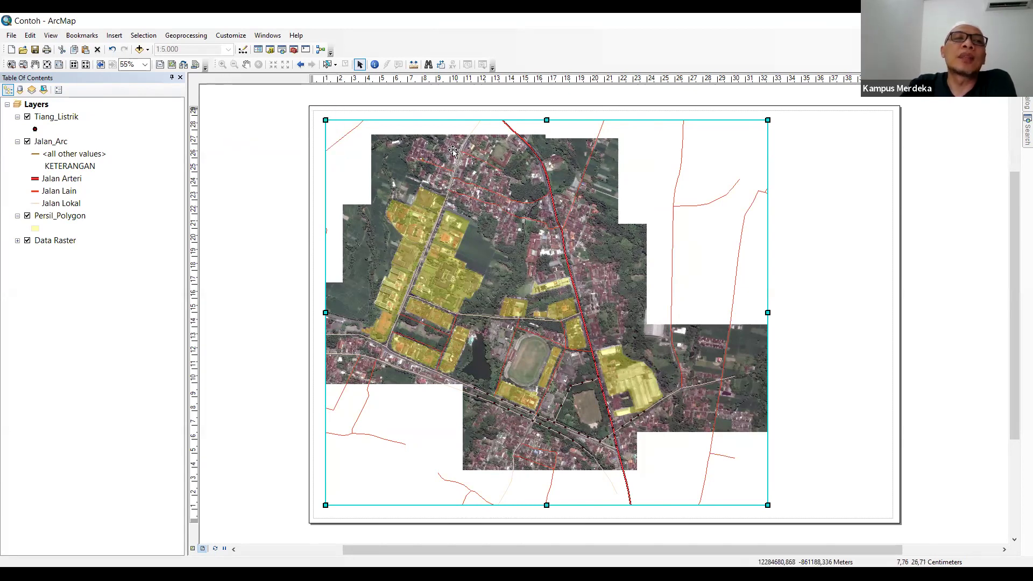
click(245, 65)
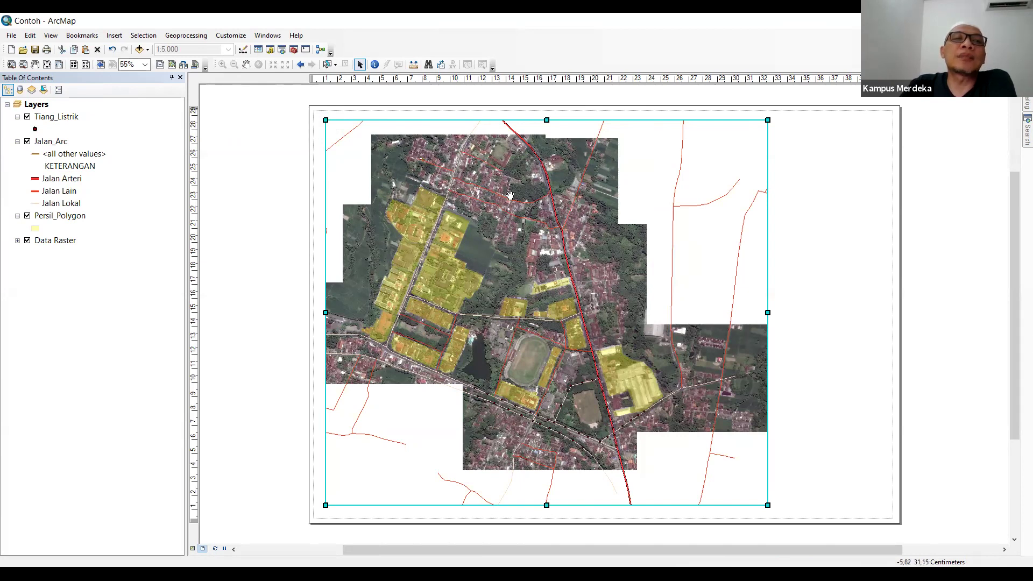
drag(544, 263, 546, 272)
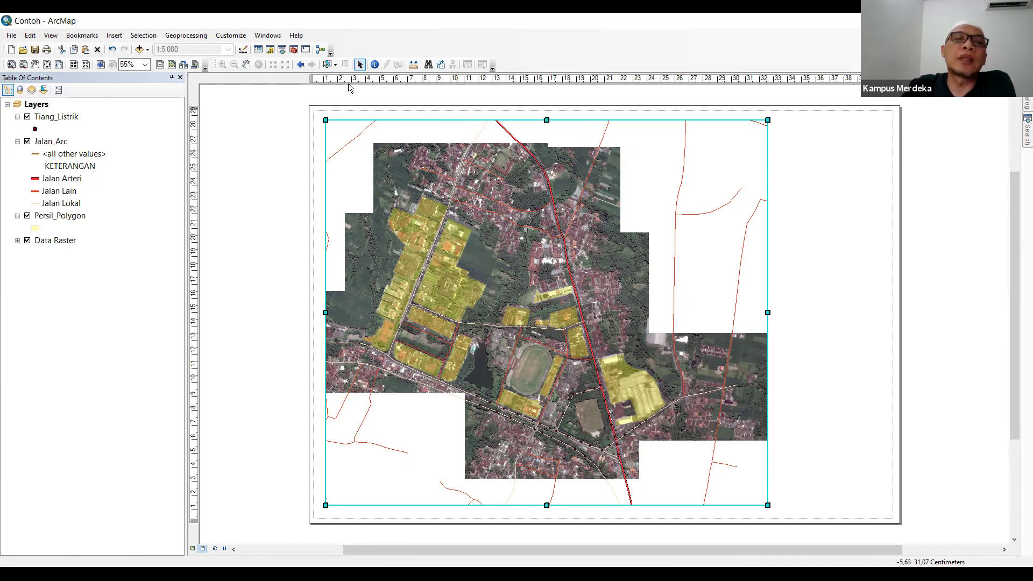
Step: Start a new reference grid for the data frame as a graticule dividing the map by meridians and parallels
right_click(327, 132)
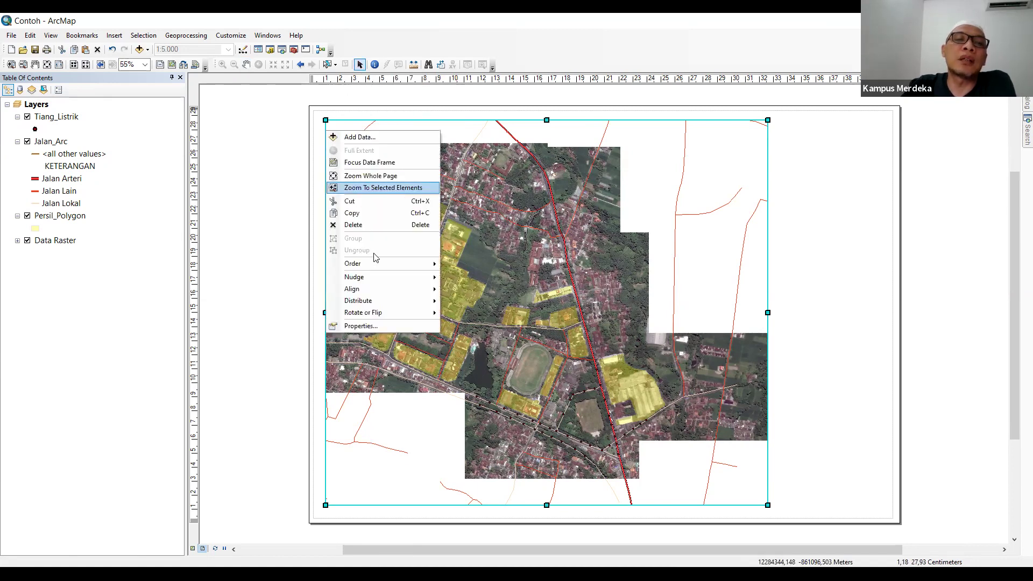
click(388, 326)
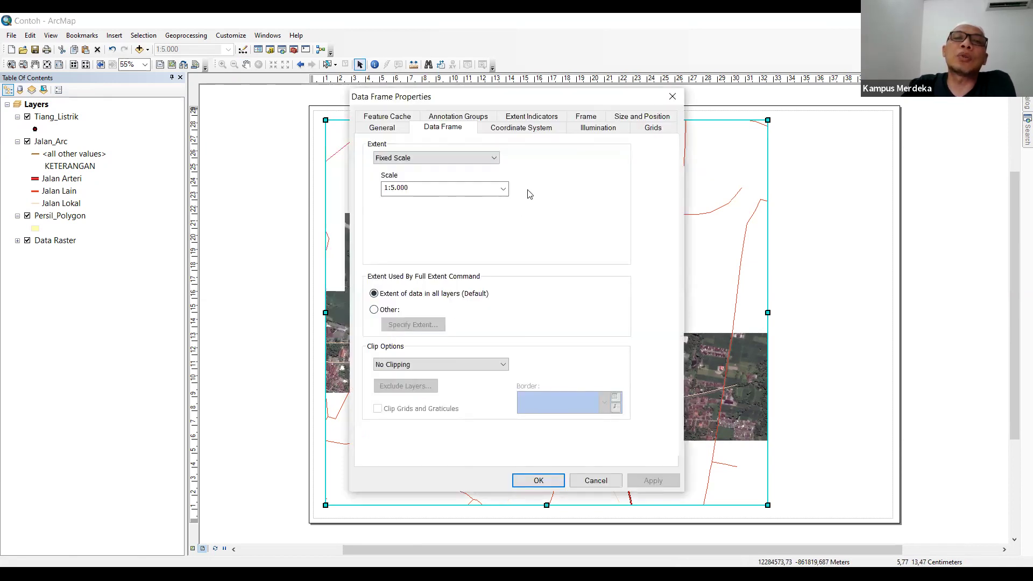
click(661, 133)
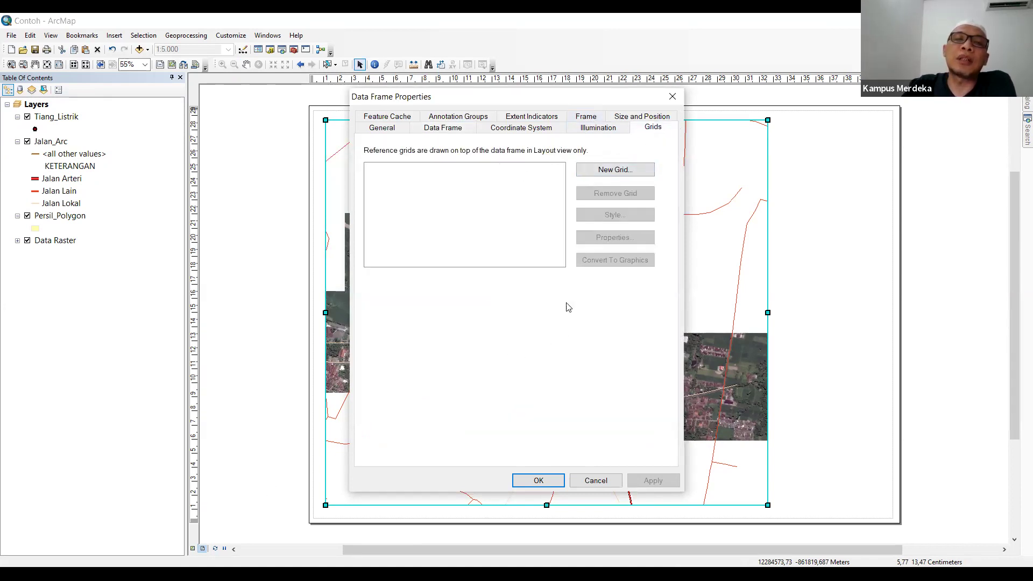
click(616, 171)
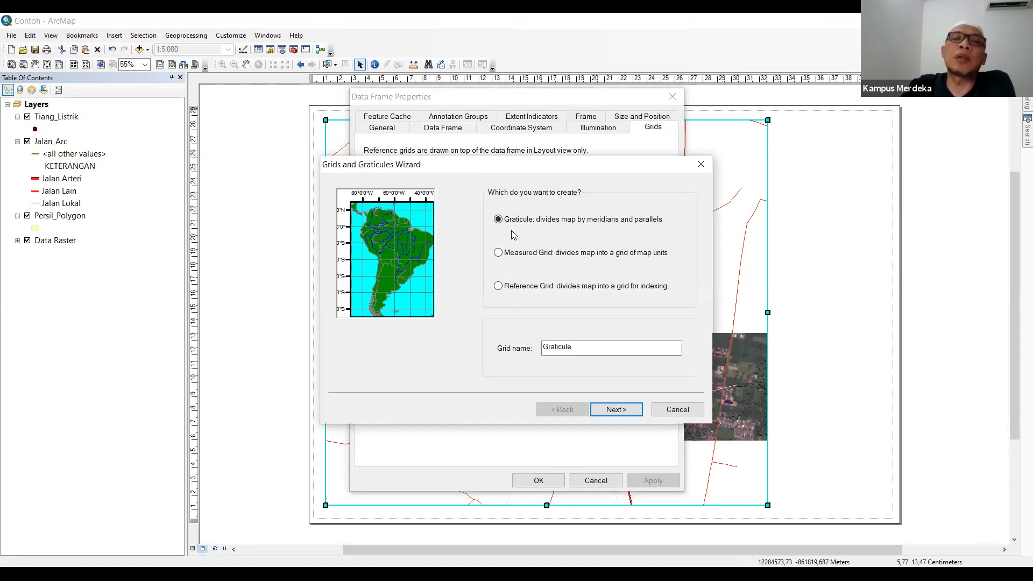
click(617, 413)
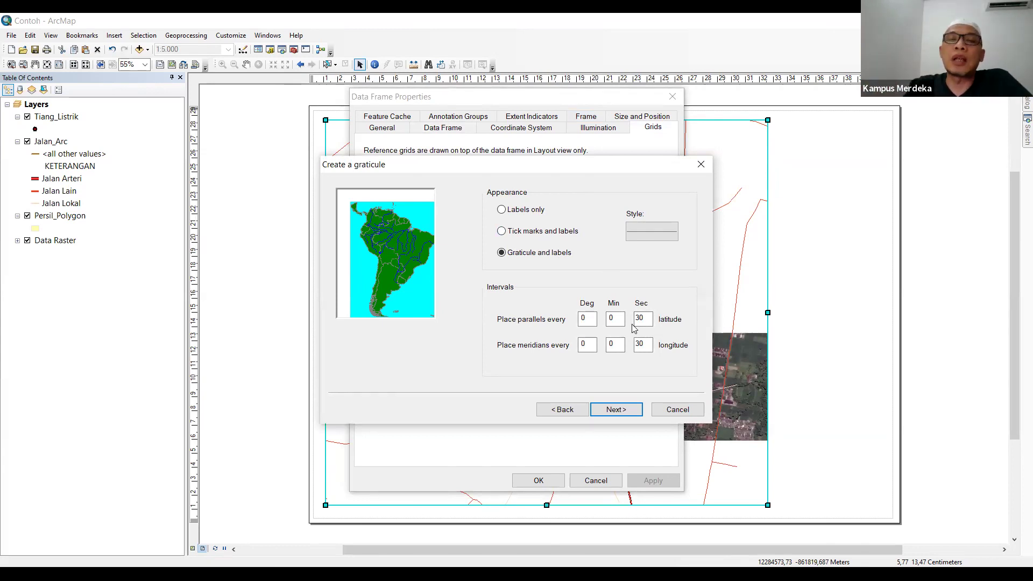
Step: Create the graticule with parallels and meridians every 1 second, keeping the default axes and simple border, and apply it to the data frame
double_click(650, 319)
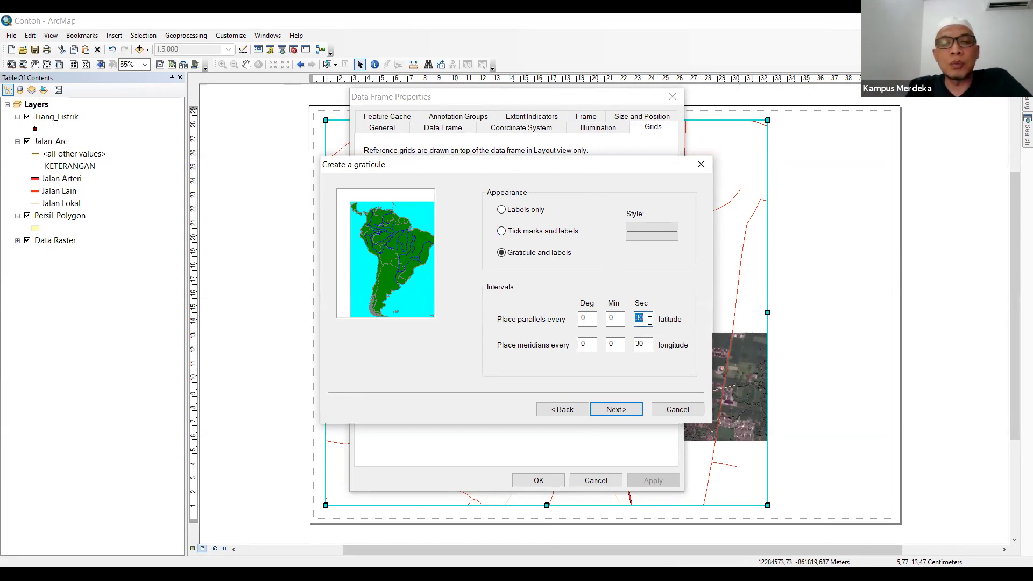
text(1)
double_click(648, 343)
text(1)
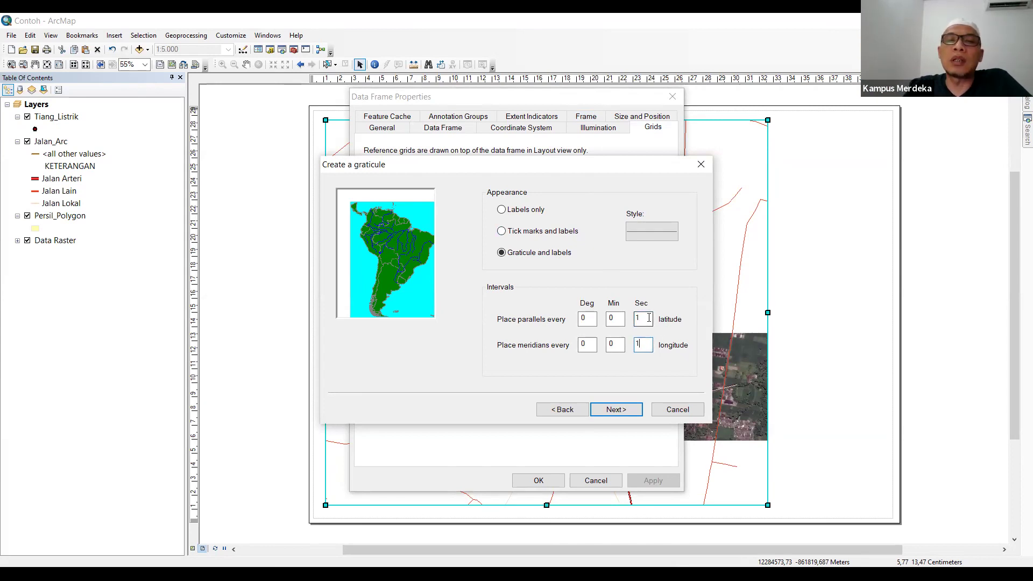
click(613, 411)
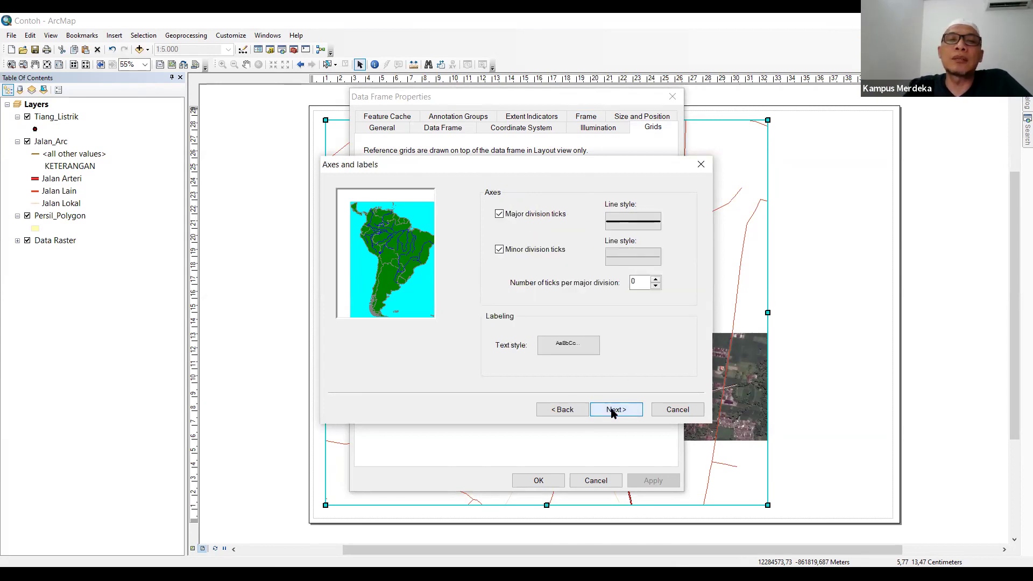
click(614, 413)
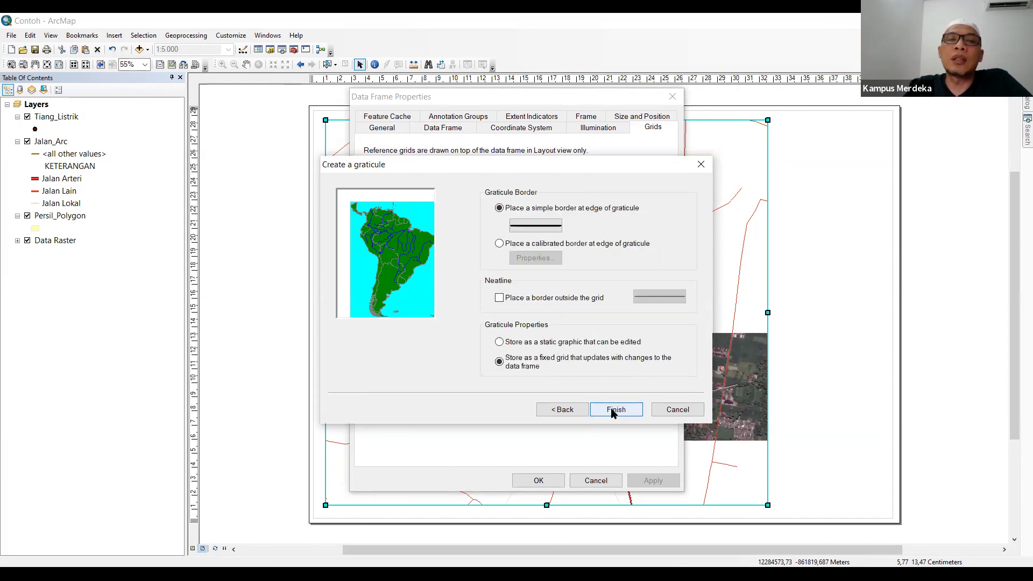
click(615, 410)
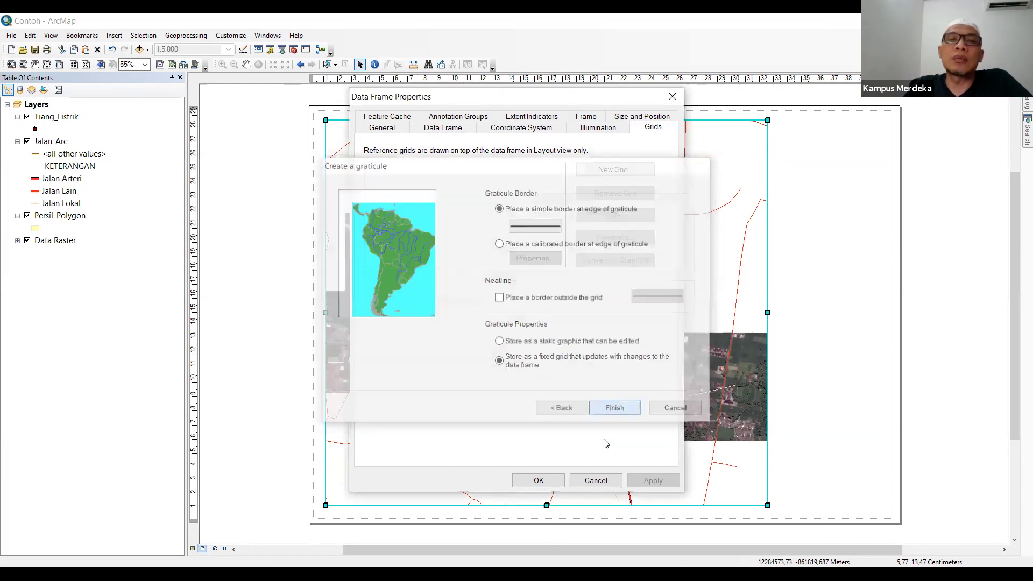
click(649, 482)
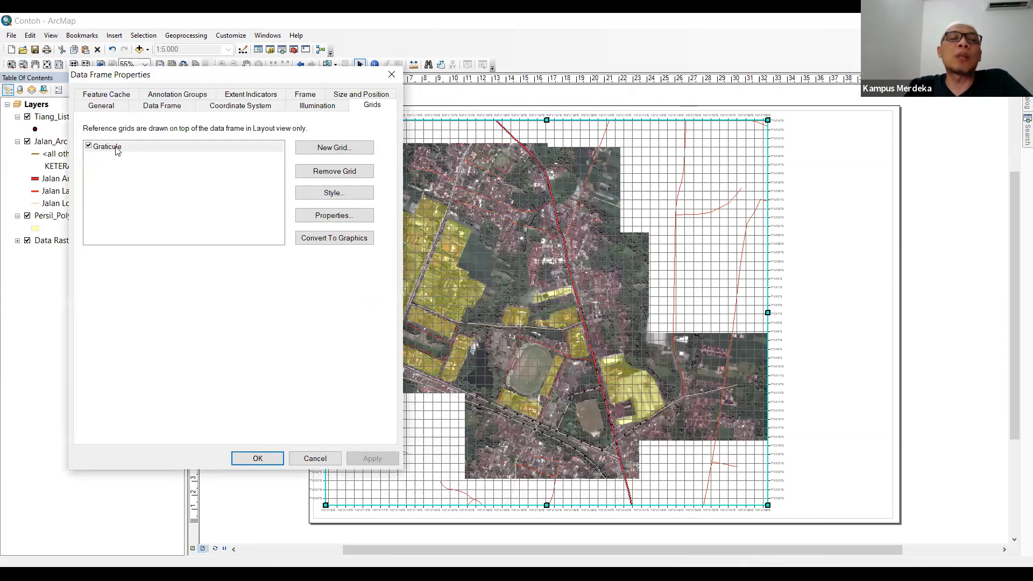
Step: Try 1-minute X and Y intervals in the graticule's properties, then reset the minutes to 0
click(321, 218)
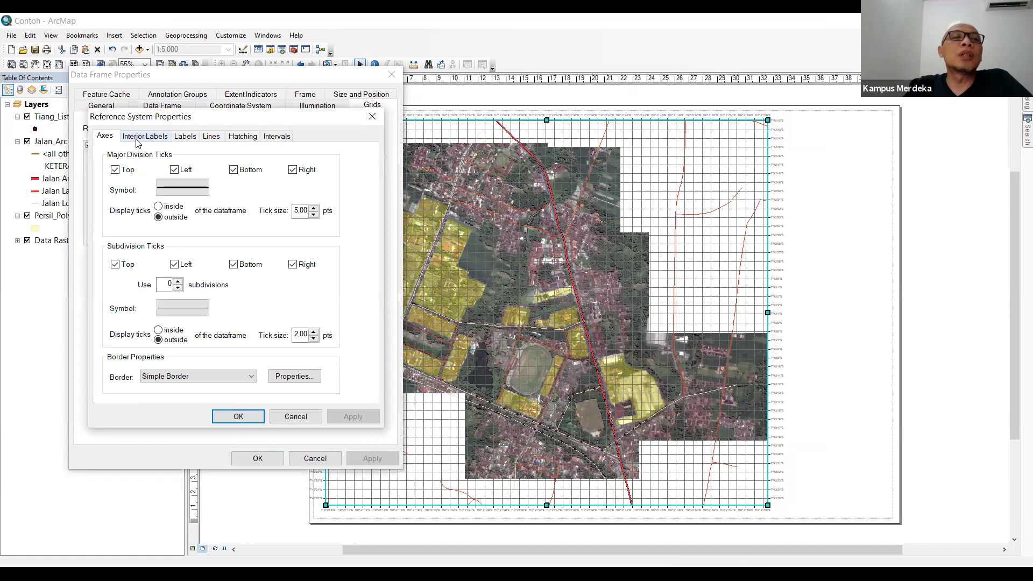
click(275, 136)
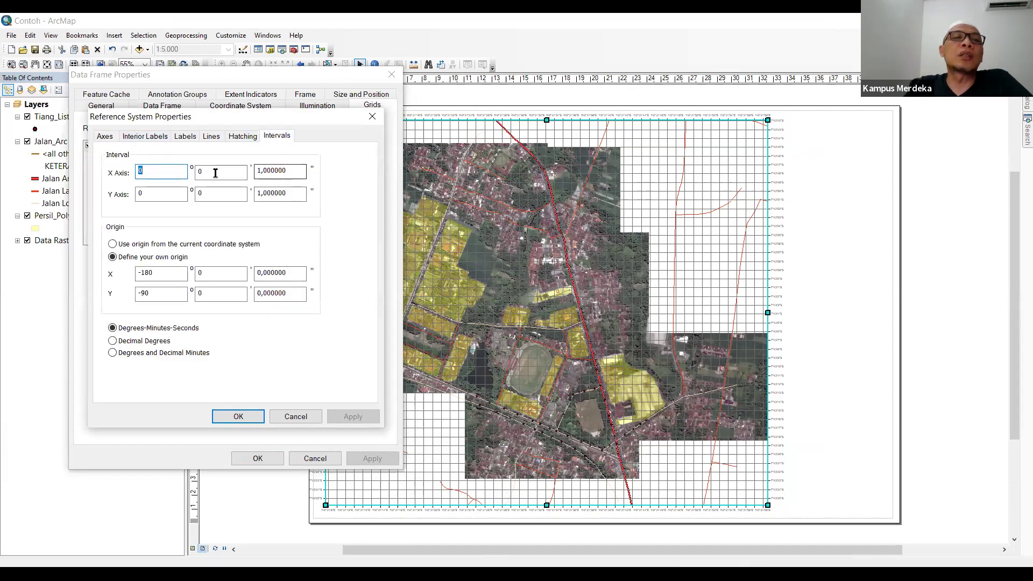
double_click(221, 172)
text(1)
double_click(224, 195)
text(1)
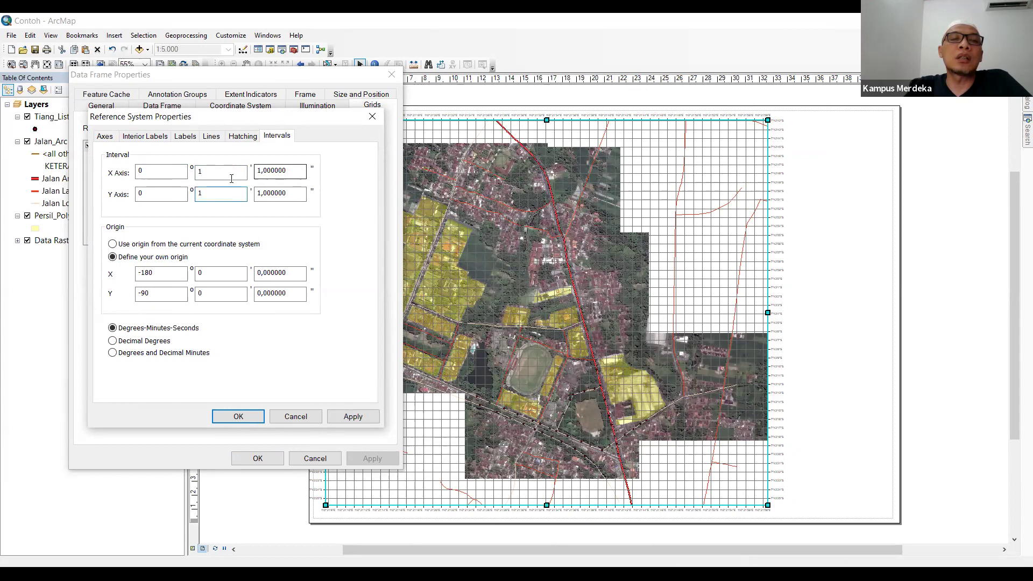
double_click(203, 174)
text(0)
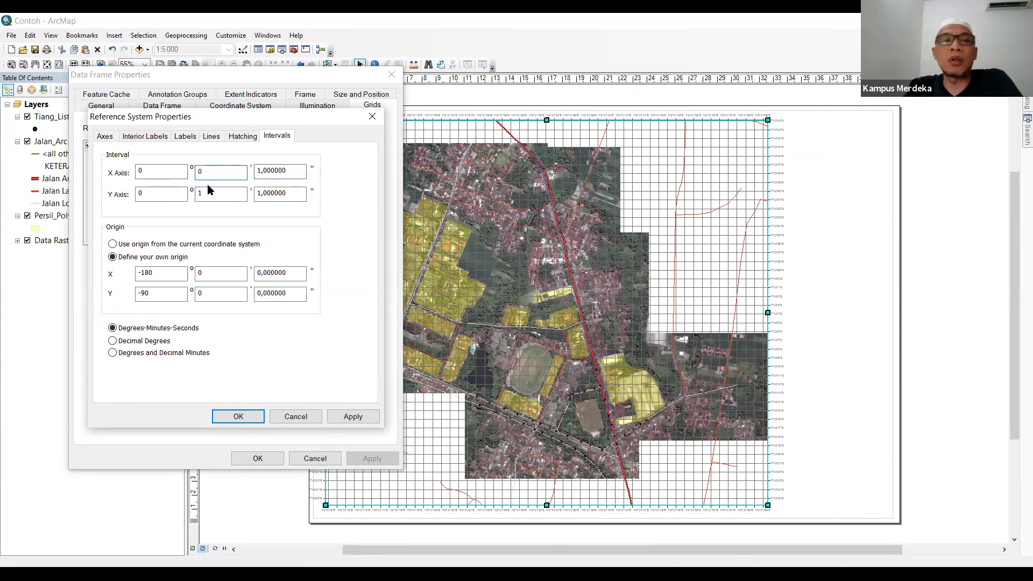
double_click(209, 192)
text(0)
Step: Set the graticule's X and Y intervals to 30 seconds and apply them to the data frame
double_click(292, 171)
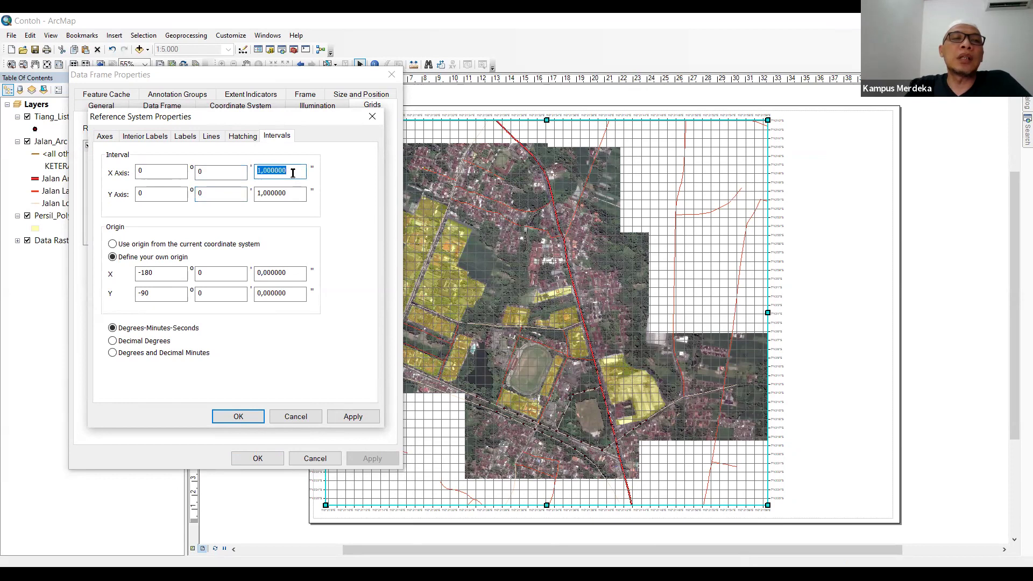
text(30)
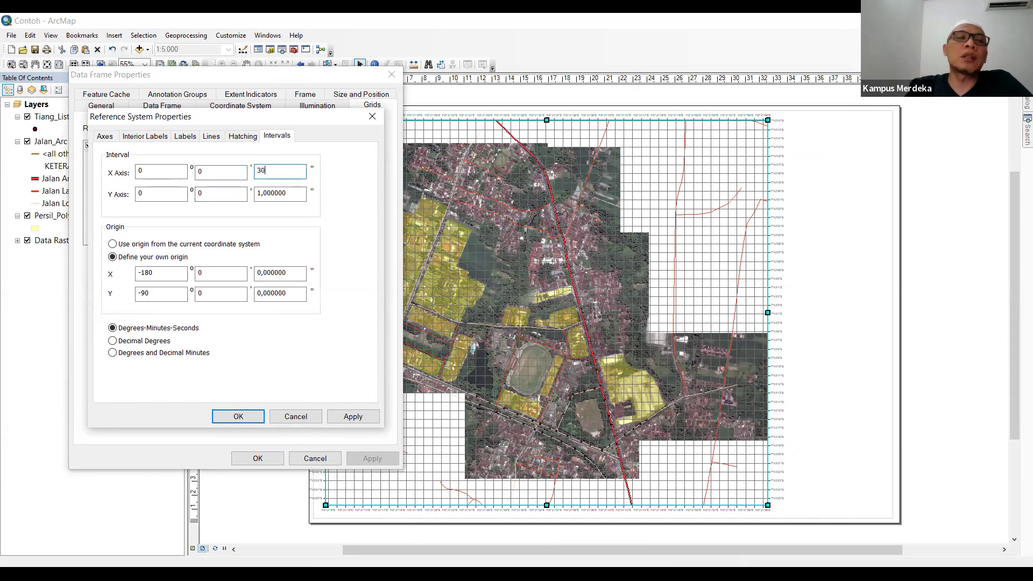
double_click(293, 193)
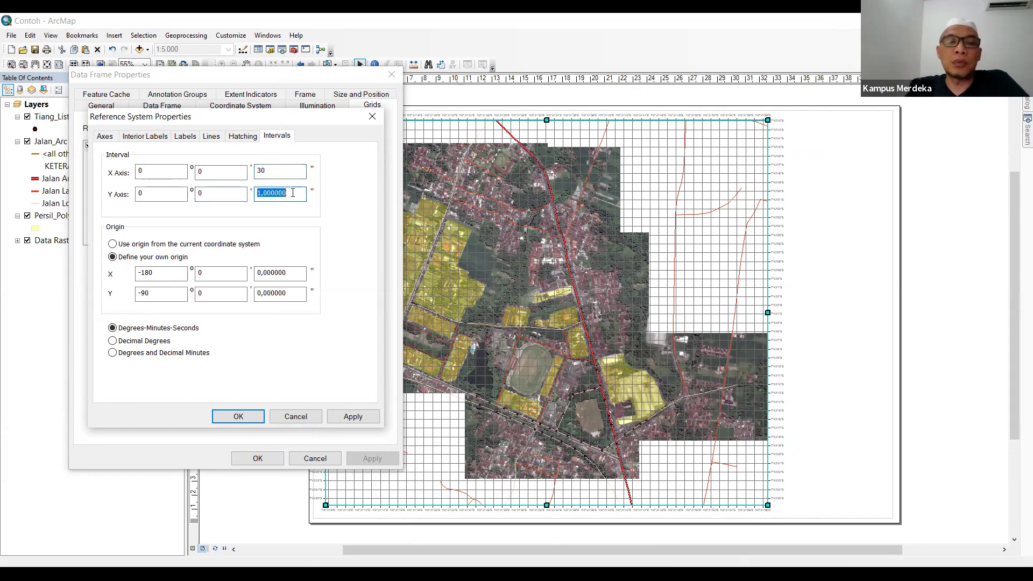
text(30)
click(295, 172)
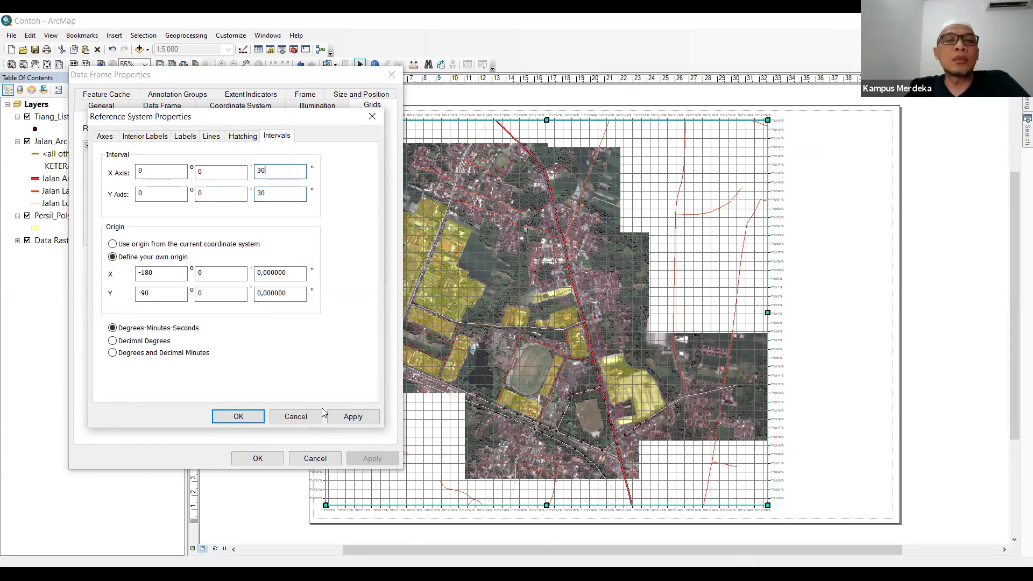
click(341, 415)
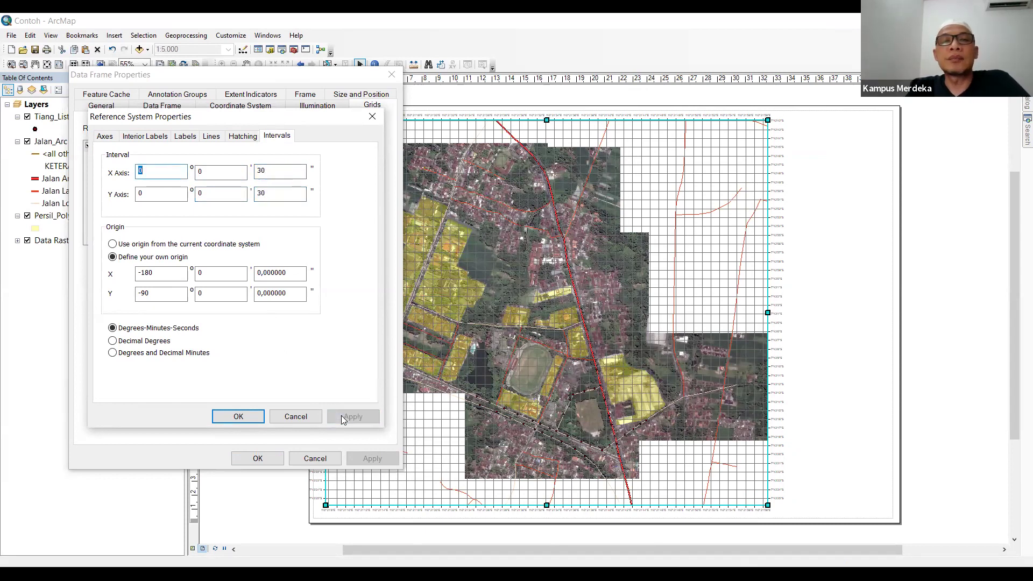
click(257, 417)
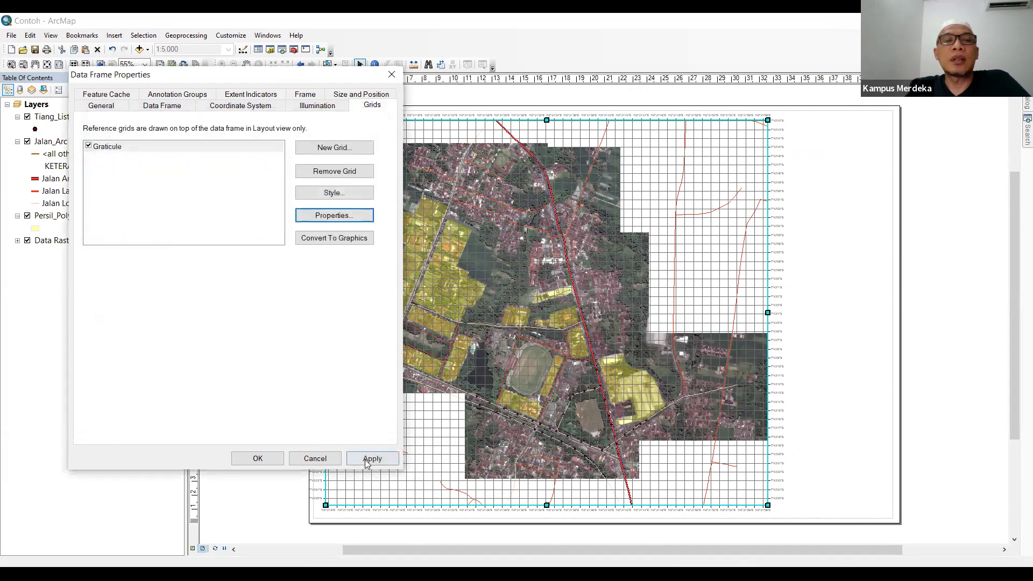
click(365, 460)
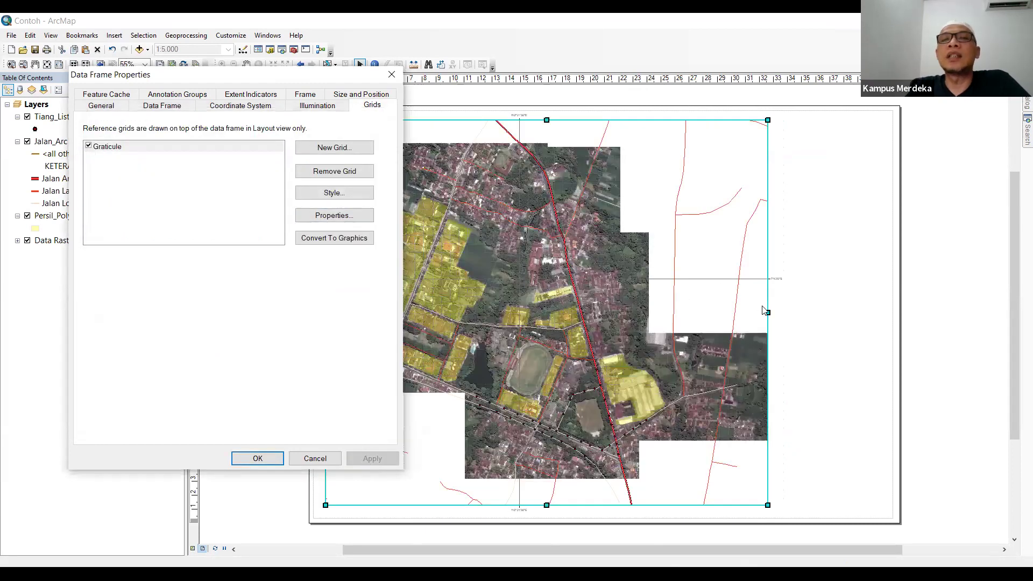
Step: Set the graticule's X and Y axis intervals to 20 seconds and apply them to the data frame
click(333, 216)
click(298, 173)
double_click(291, 172)
text(20)
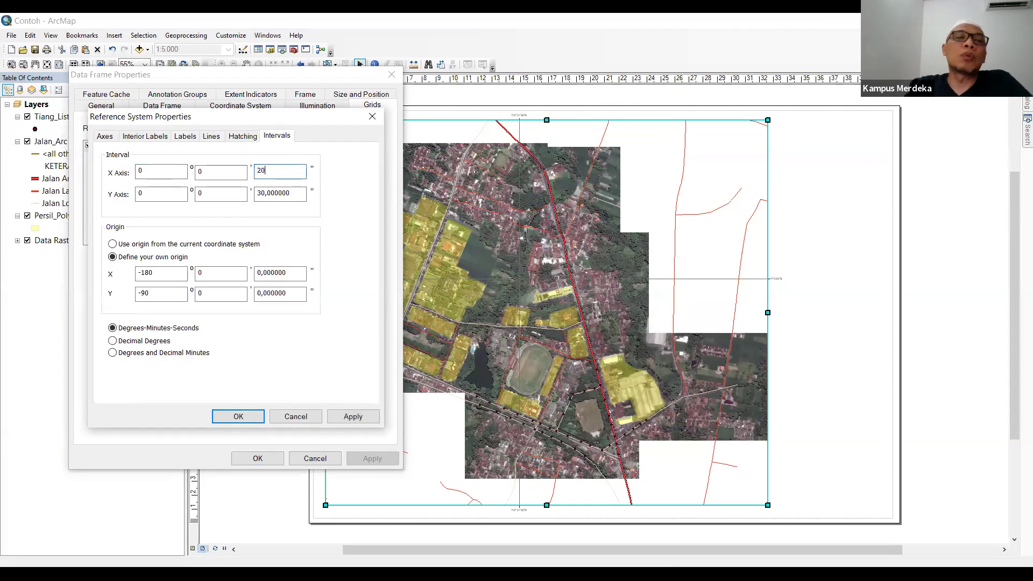
double_click(268, 194)
text(2)
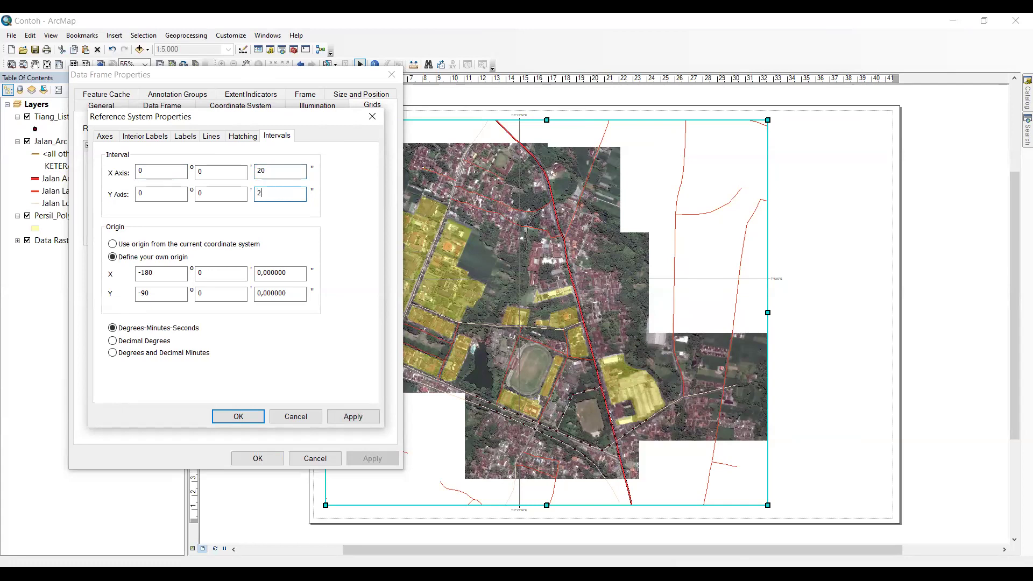
text(0)
click(351, 418)
click(239, 416)
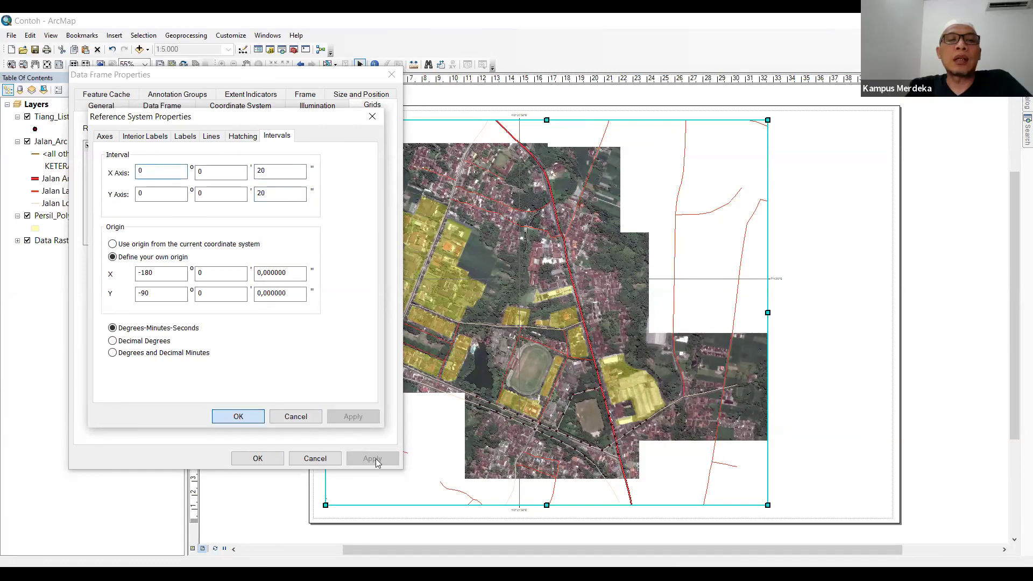
click(372, 458)
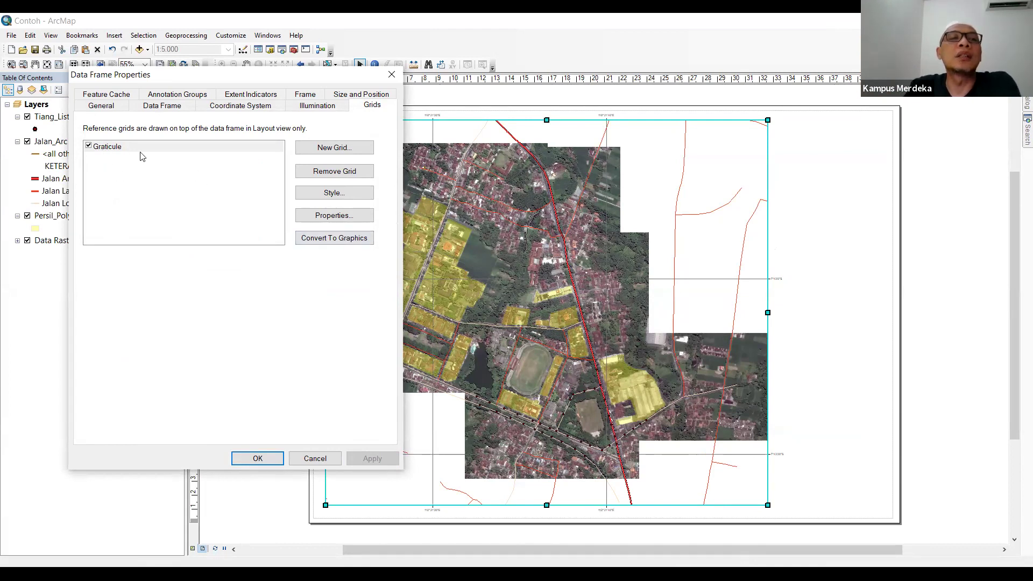
Step: Orient the graticule labels vertically on the Left and Right sides of the data frame
click(340, 215)
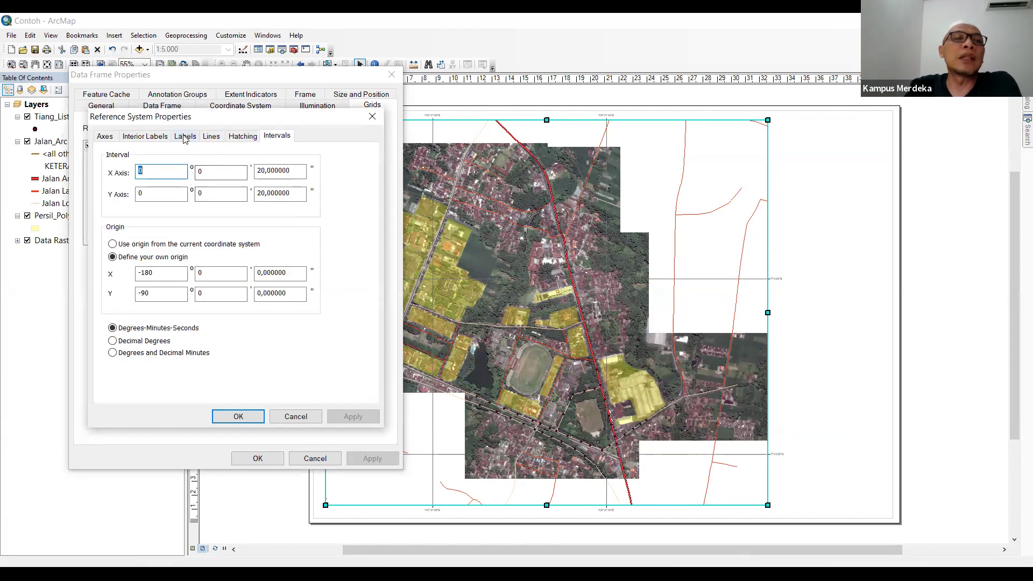
click(185, 138)
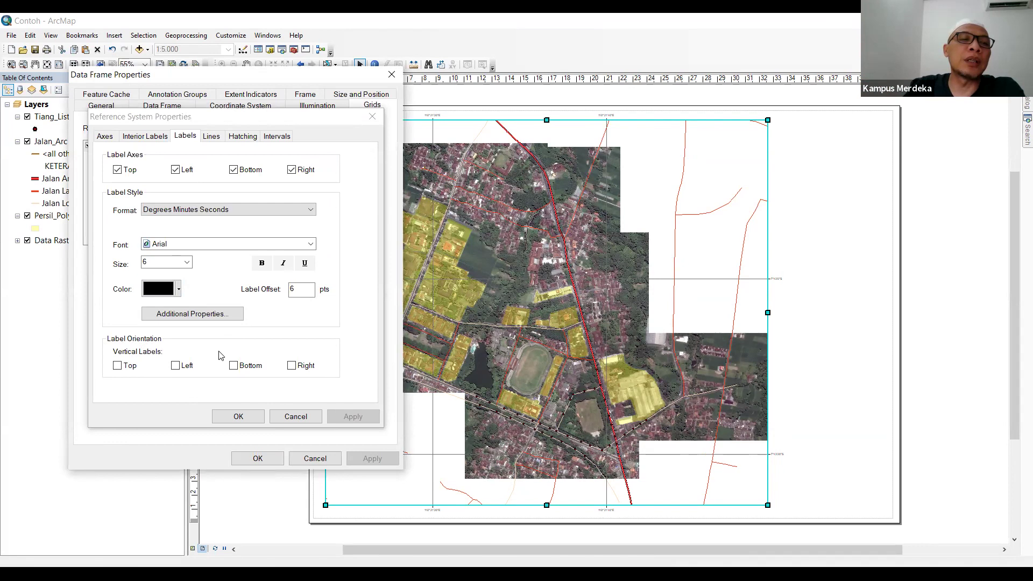
click(176, 366)
click(292, 366)
click(239, 418)
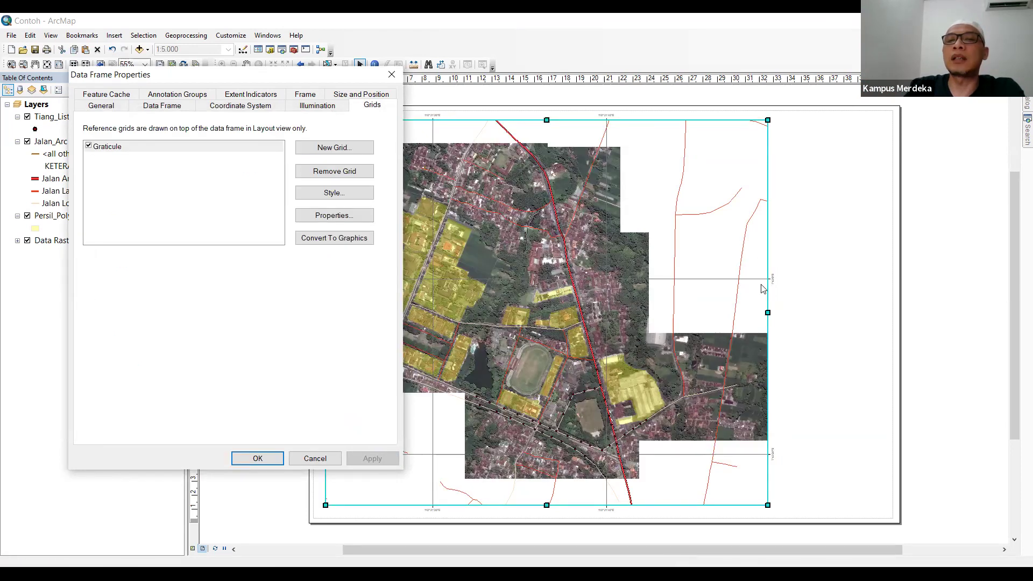
Step: Set the graticule labels to Arial Narrow at size 12, apply the change and close the data frame properties
click(327, 221)
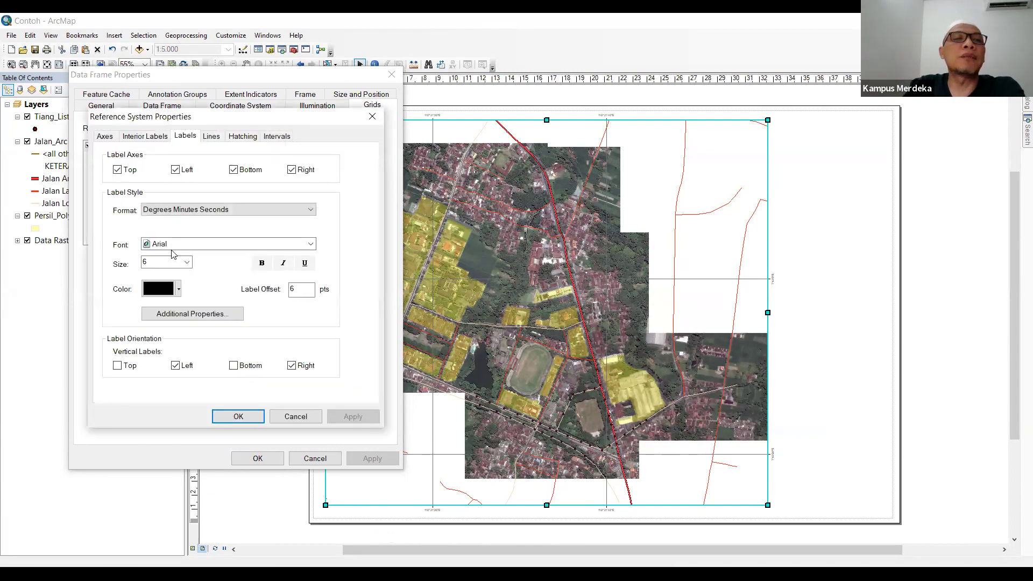
click(187, 262)
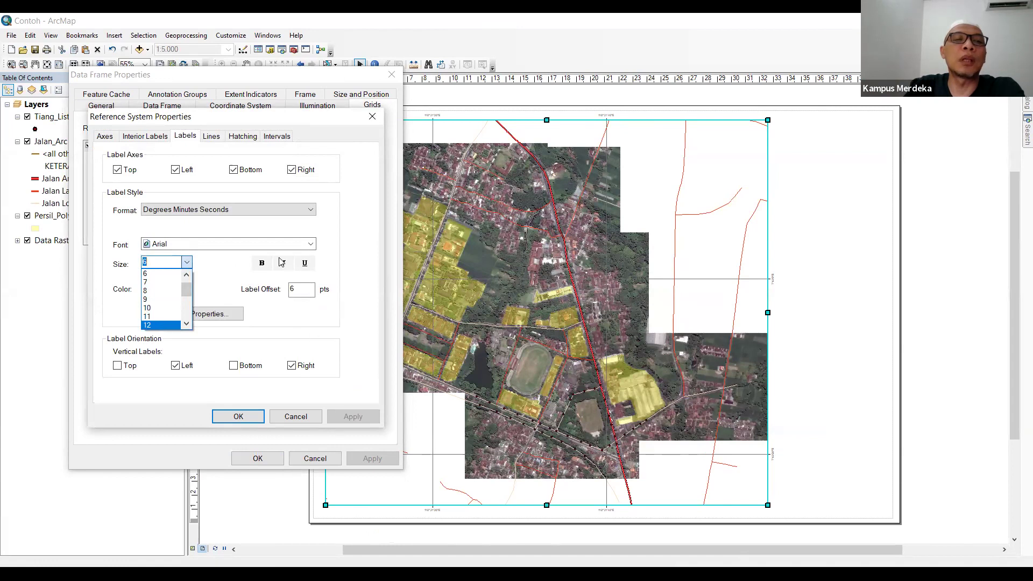
click(161, 326)
click(311, 244)
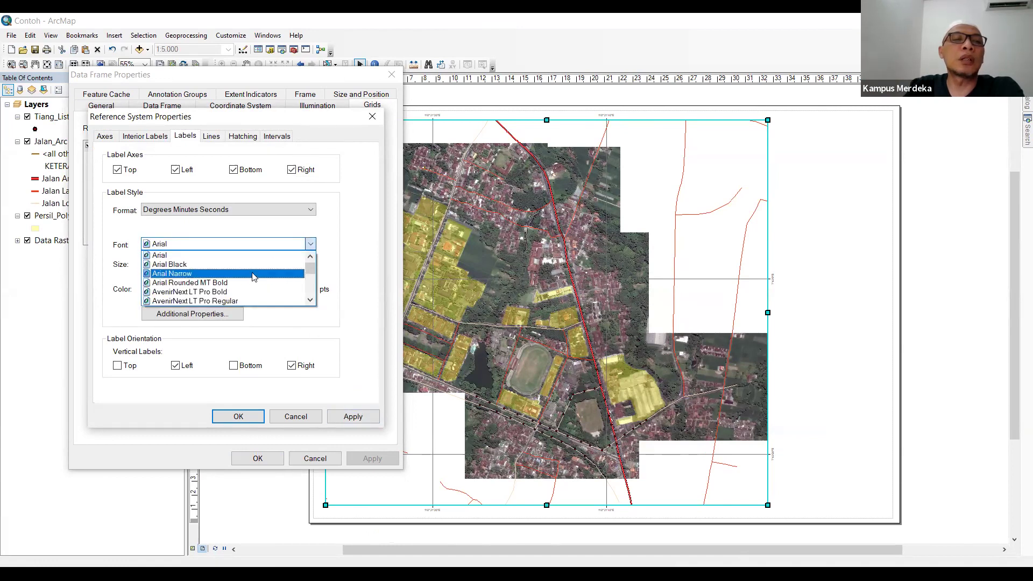
click(254, 273)
click(352, 417)
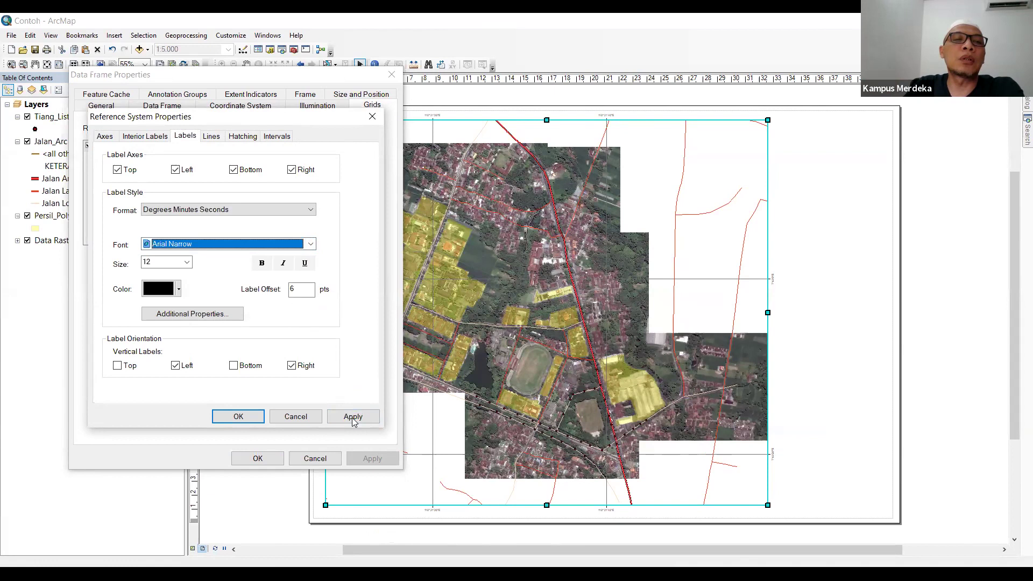
click(238, 417)
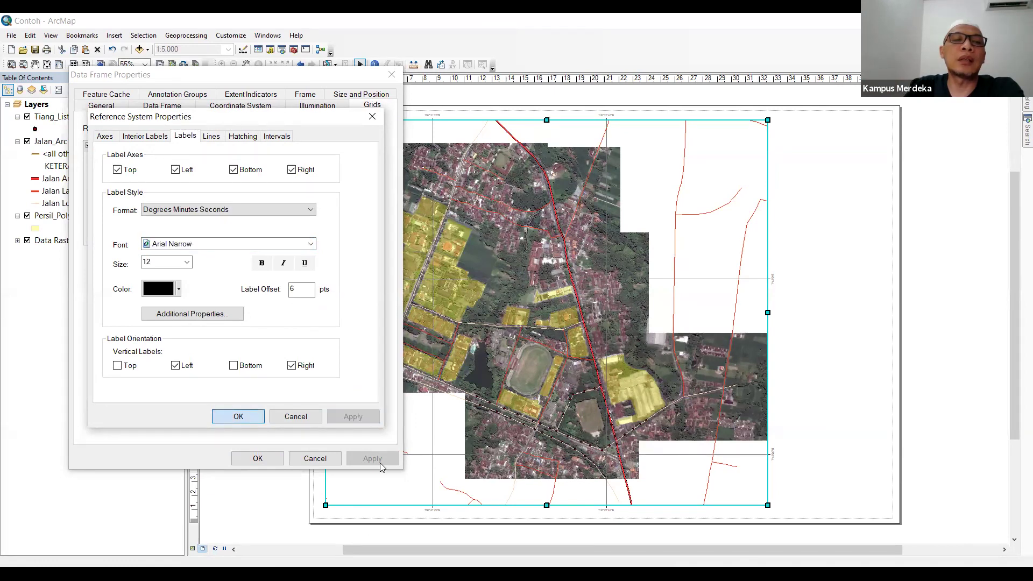
click(379, 459)
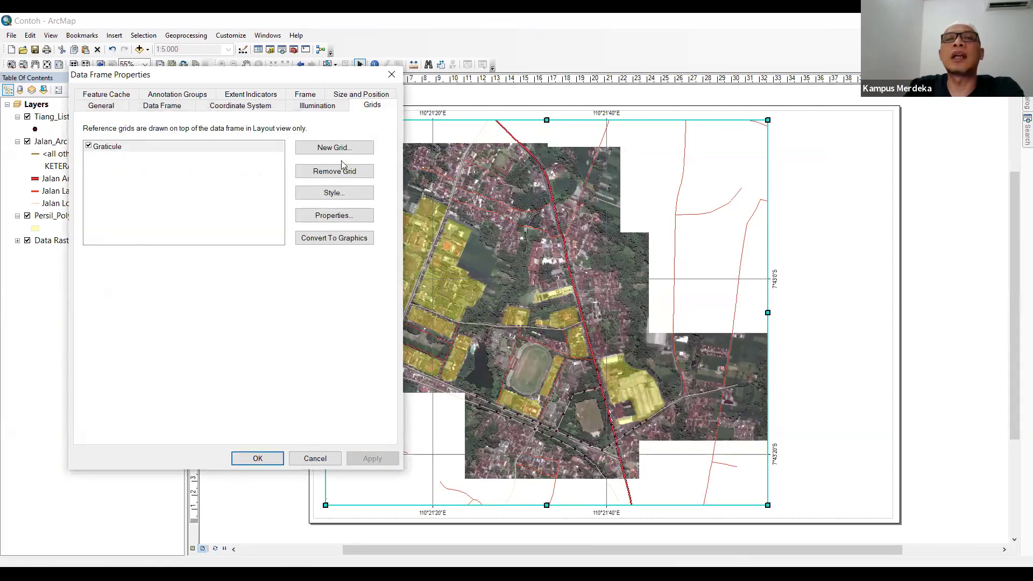
click(266, 459)
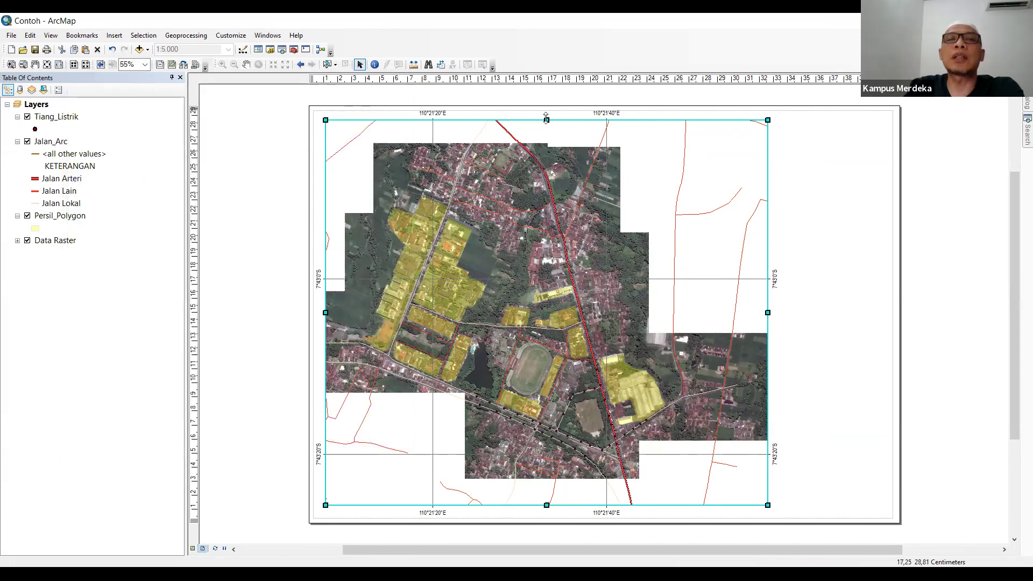
Step: Lower the data frame's upper edge slightly on the page and deselect the frame
drag(547, 121, 547, 126)
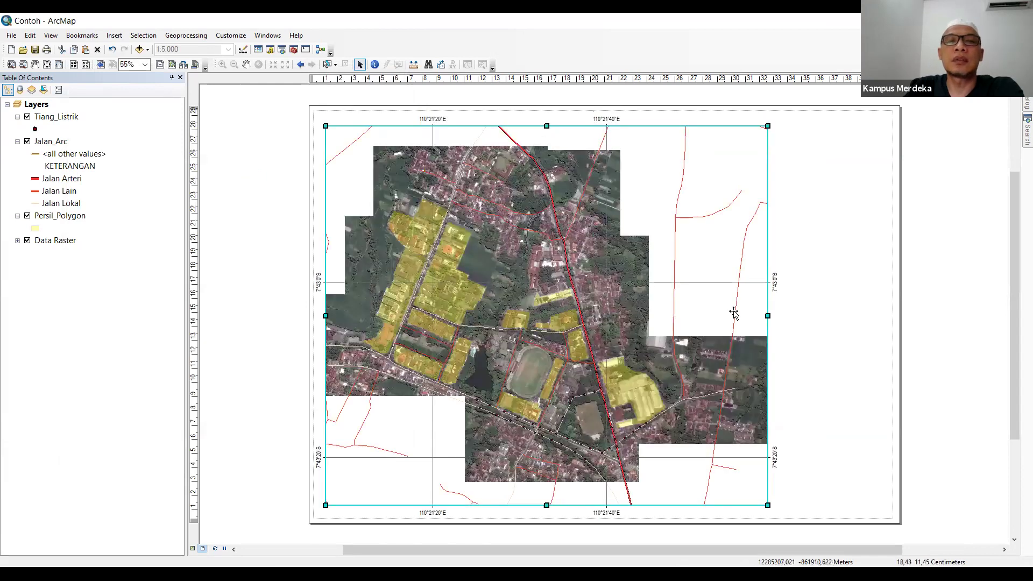
click(844, 355)
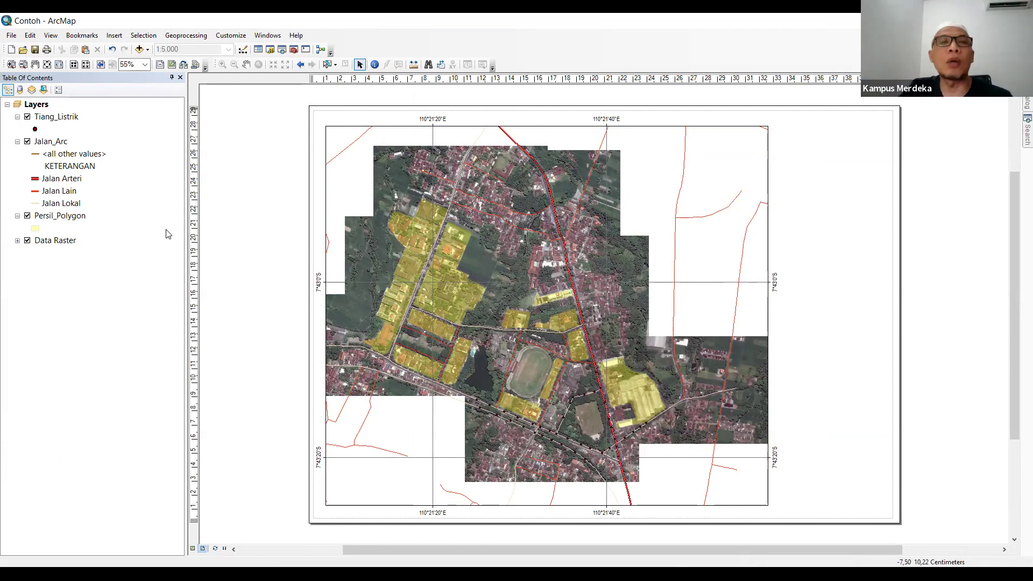
Step: Review the data frame's reference grid list and its extent and scale settings, then close the properties
click(334, 129)
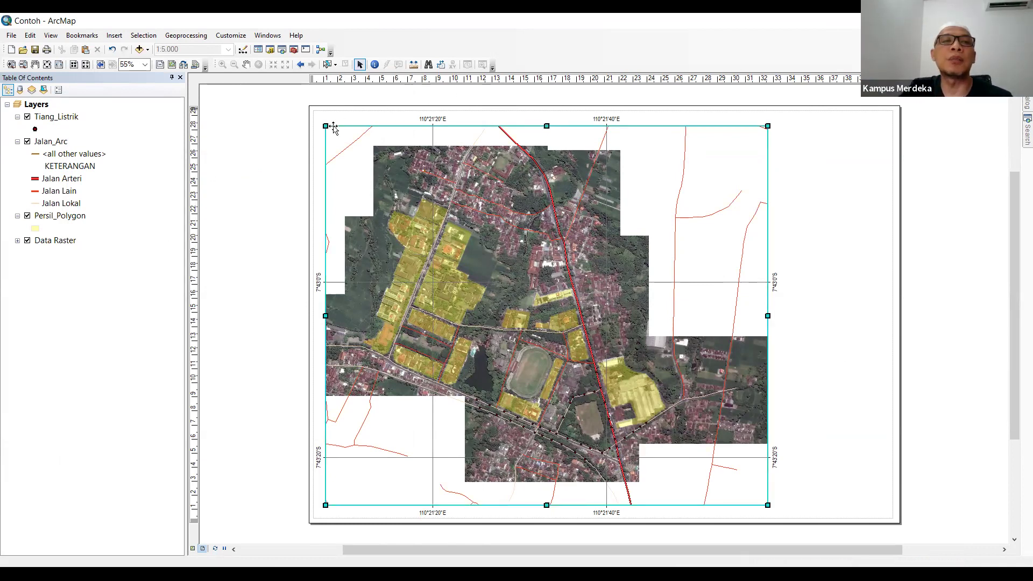
right_click(334, 131)
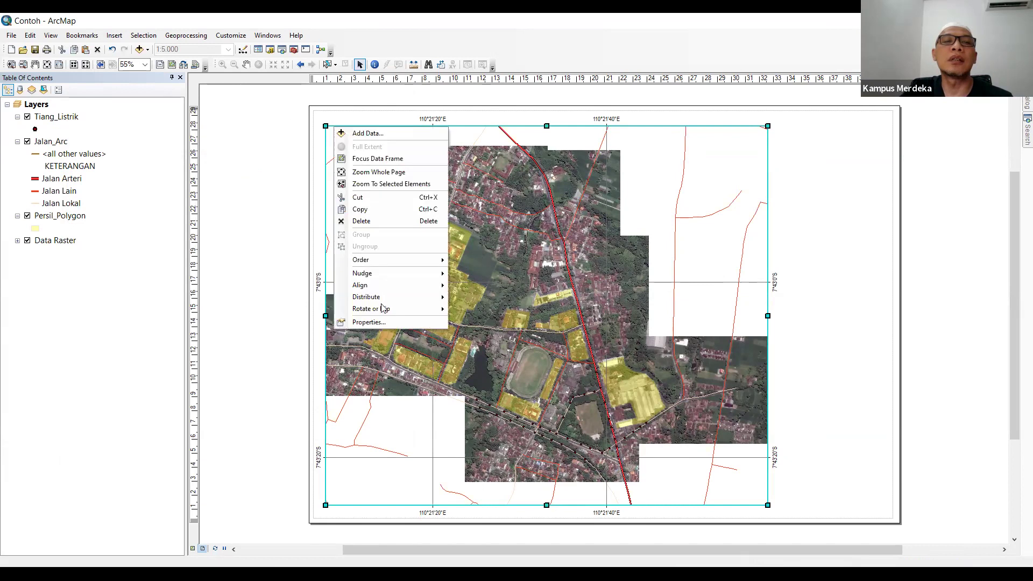
click(376, 324)
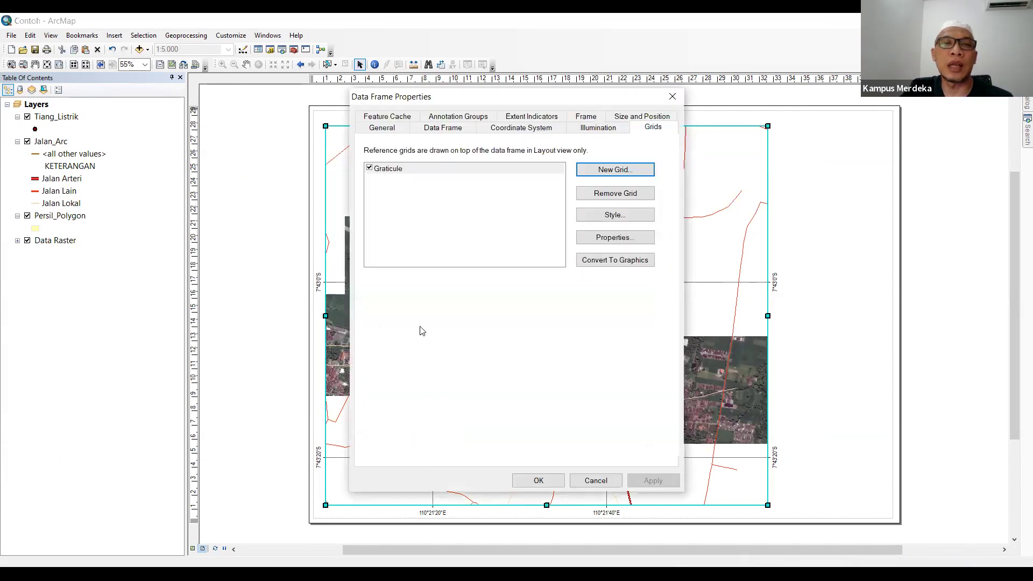
click(651, 129)
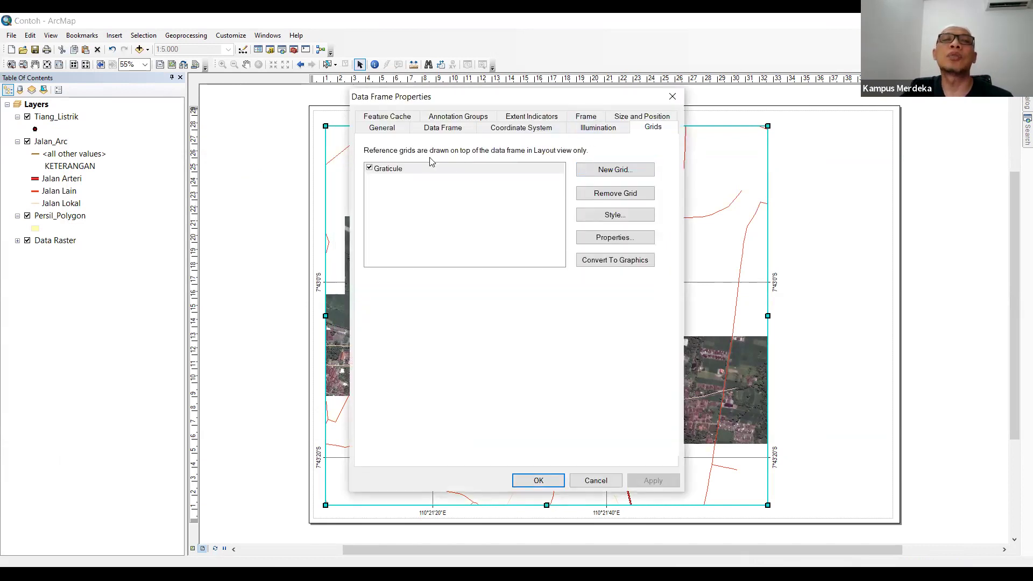
click(445, 131)
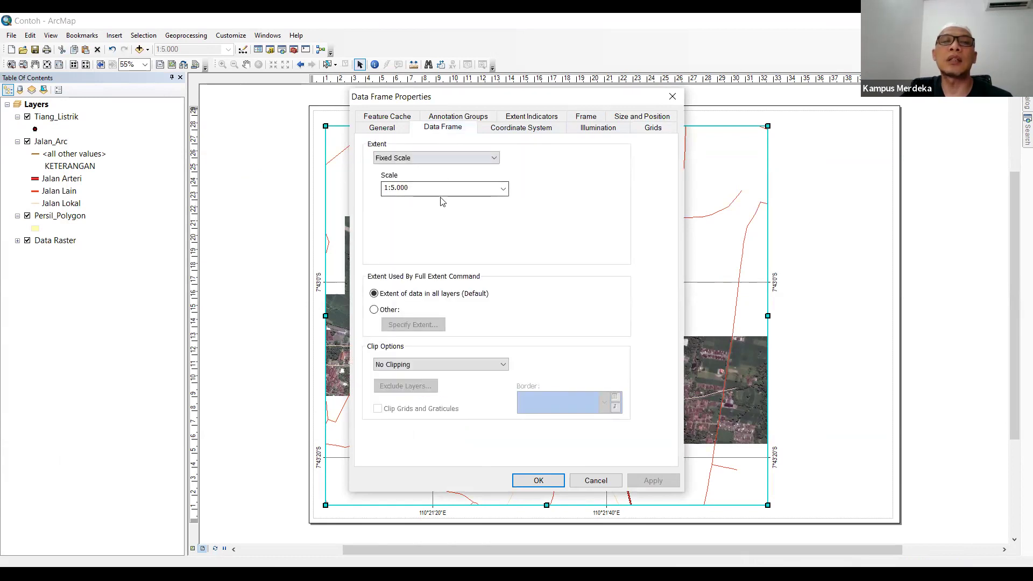
click(533, 482)
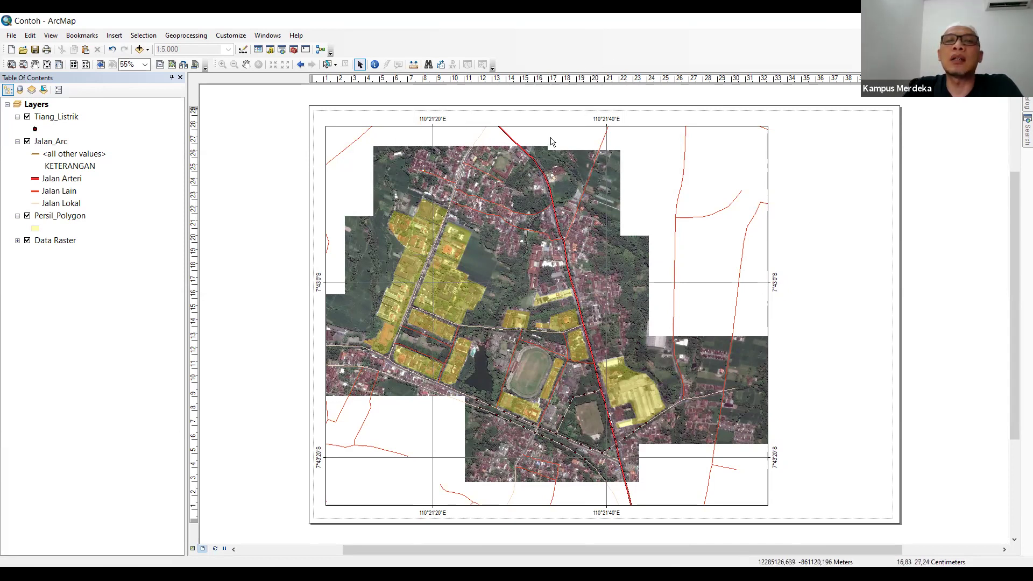
right_click(542, 58)
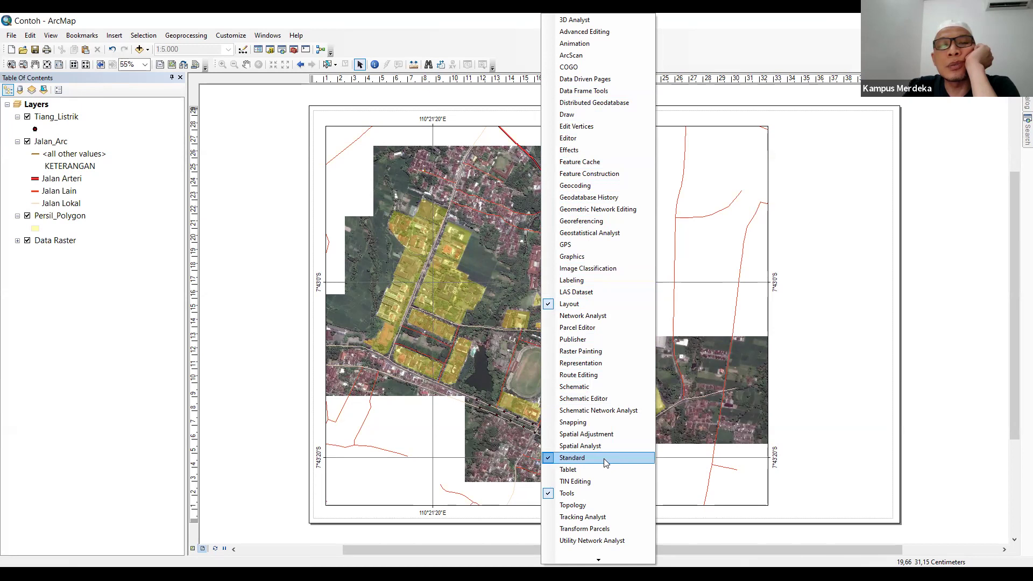
mouse_move(601, 562)
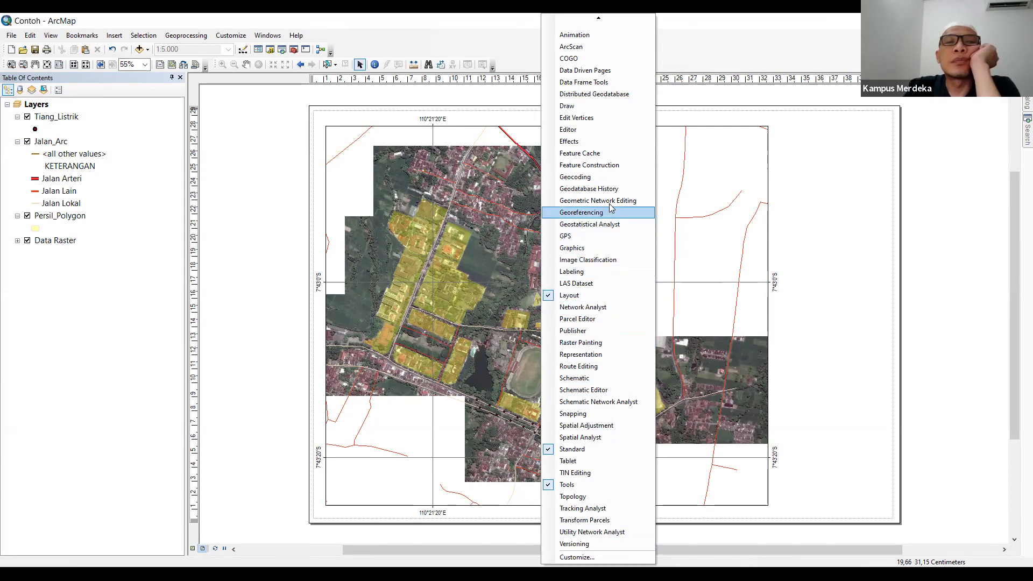
mouse_move(591, 21)
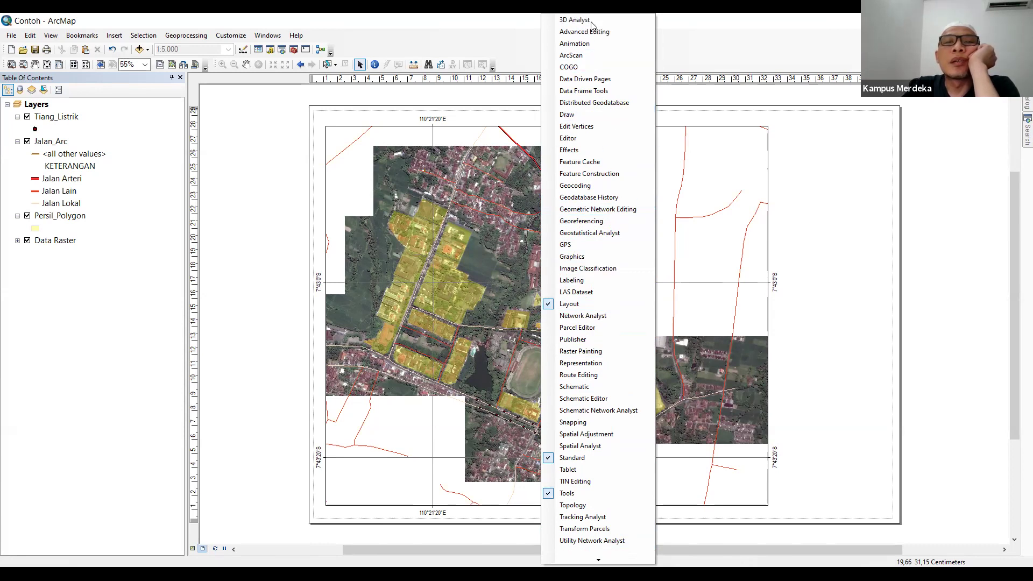
click(612, 261)
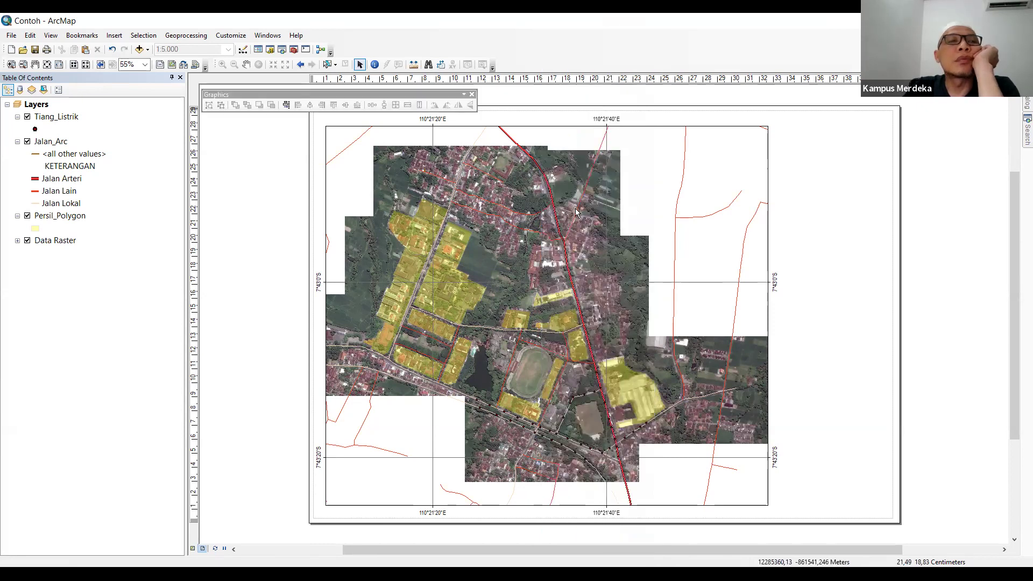
click(472, 95)
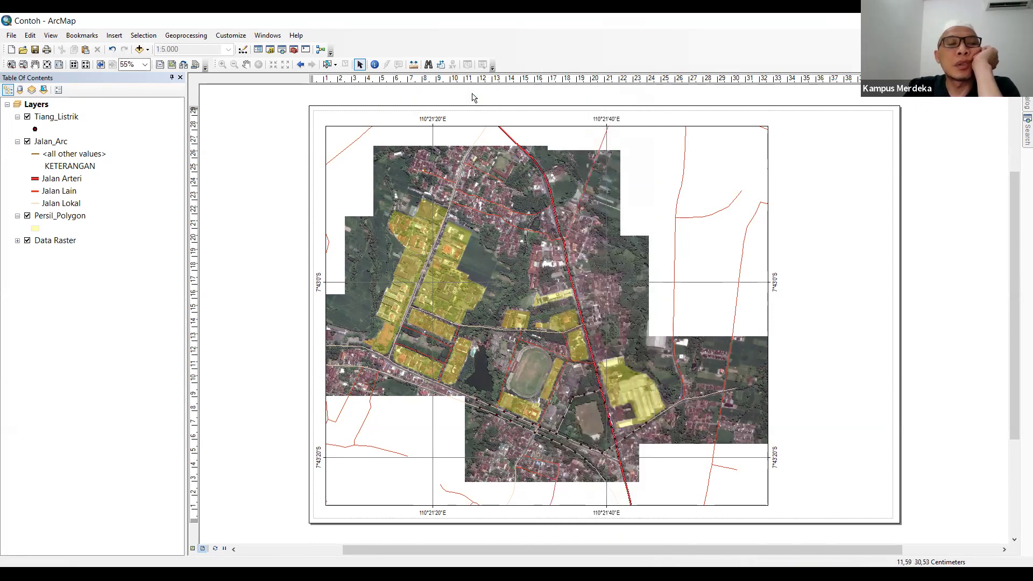
right_click(572, 64)
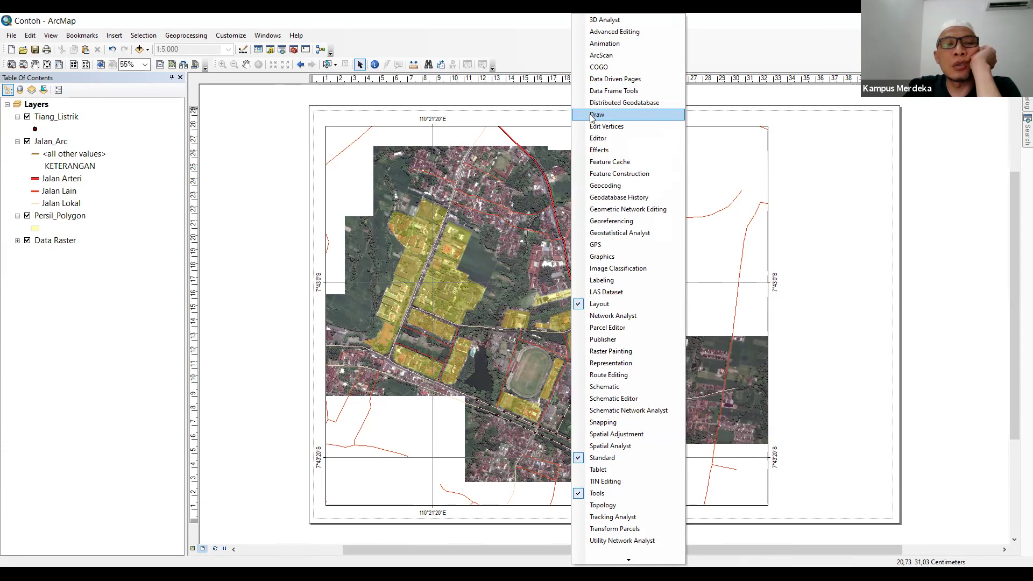
key(Escape)
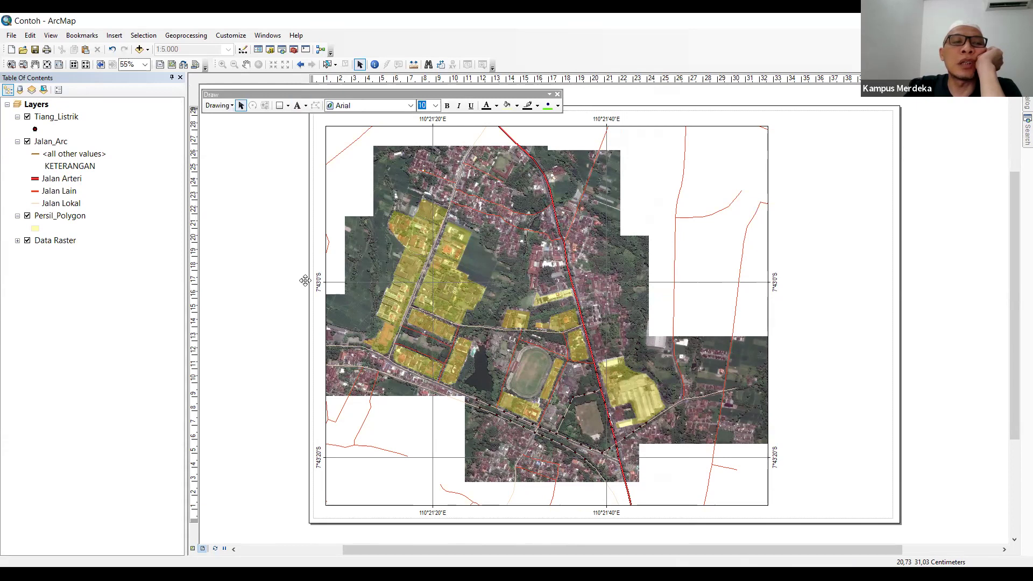
drag(310, 393, 324, 468)
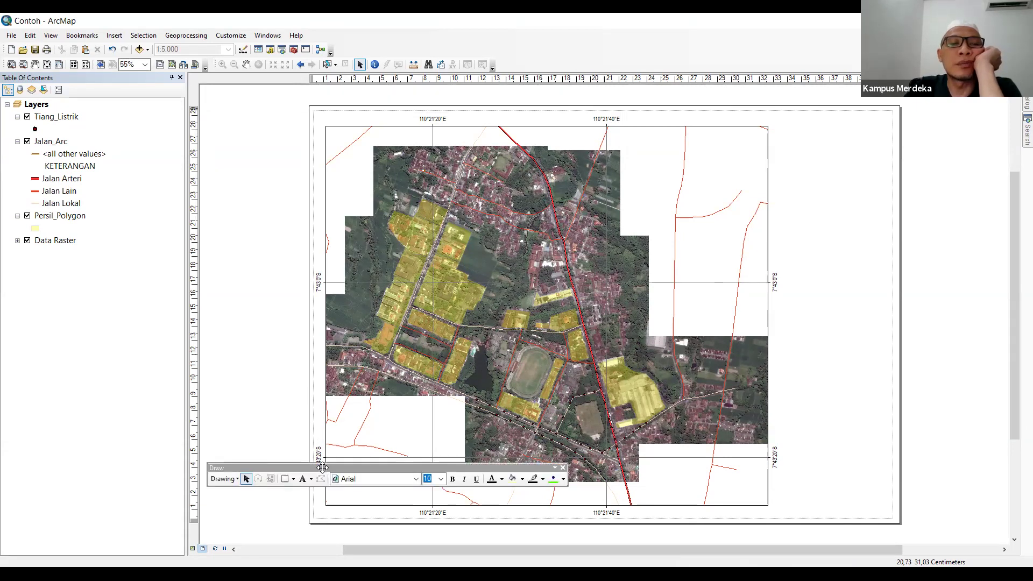
click(563, 467)
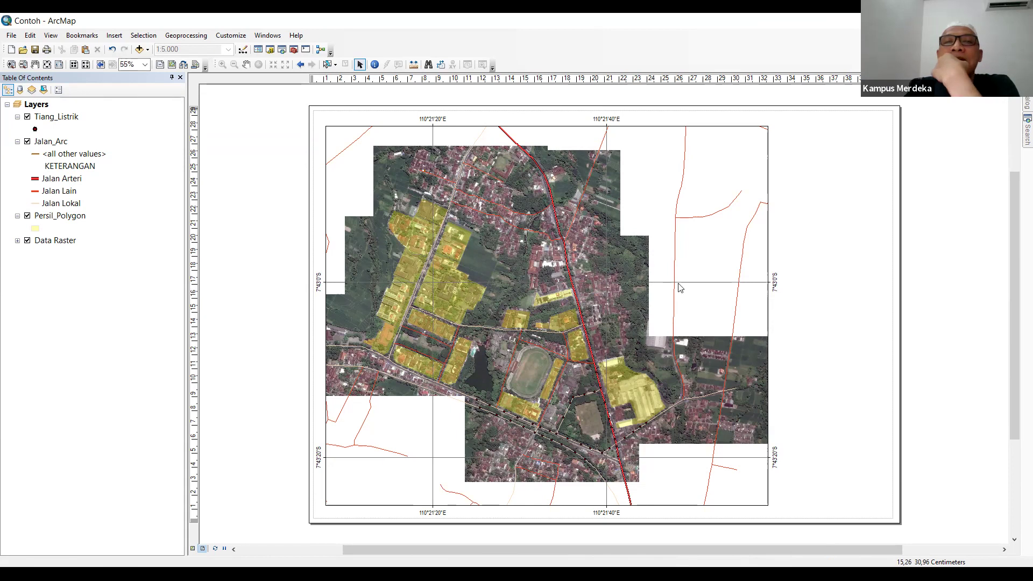
Step: Display the Draw toolbar and dock it below the map layout
right_click(627, 53)
click(653, 114)
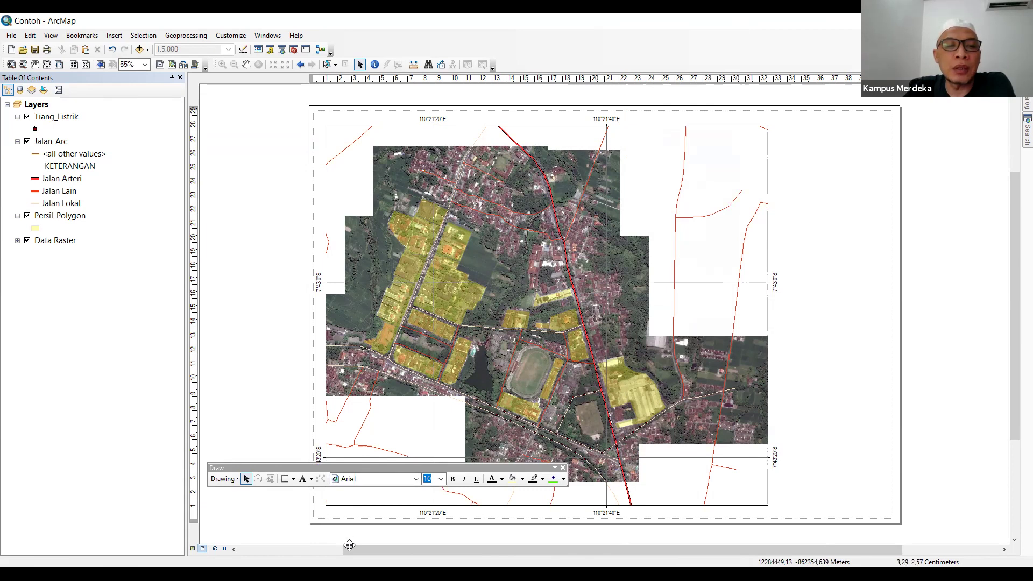
drag(349, 546, 349, 547)
drag(283, 552, 80, 551)
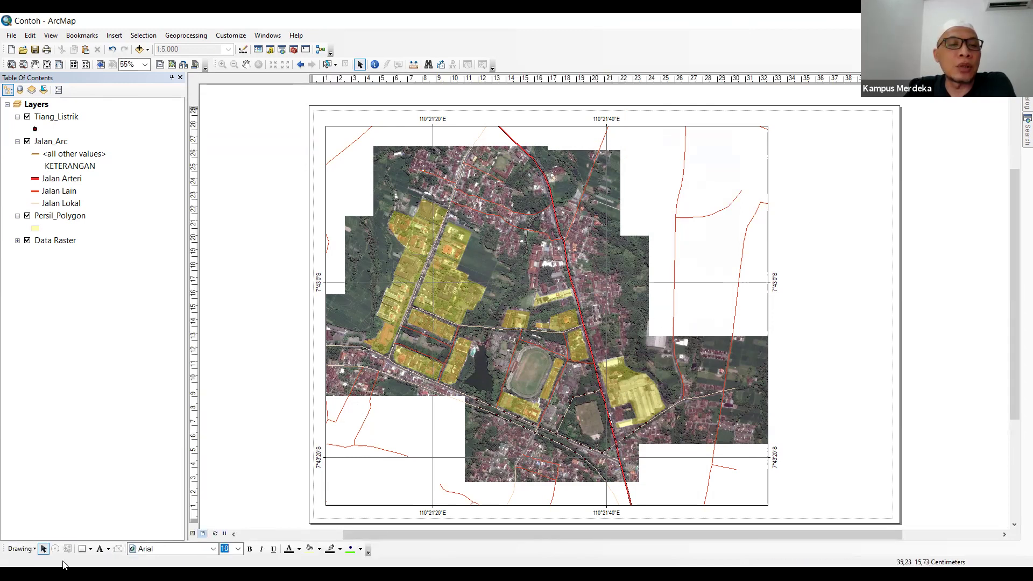
Step: Add the text "PETA KAWASAN SLEMAN" in the blank page area to the right of the data frame
click(101, 550)
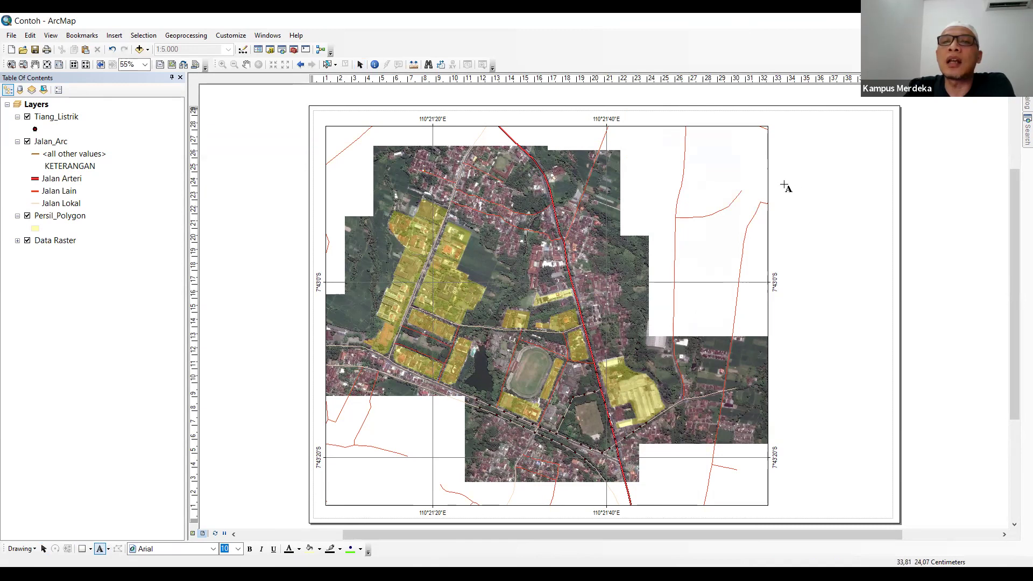
click(784, 186)
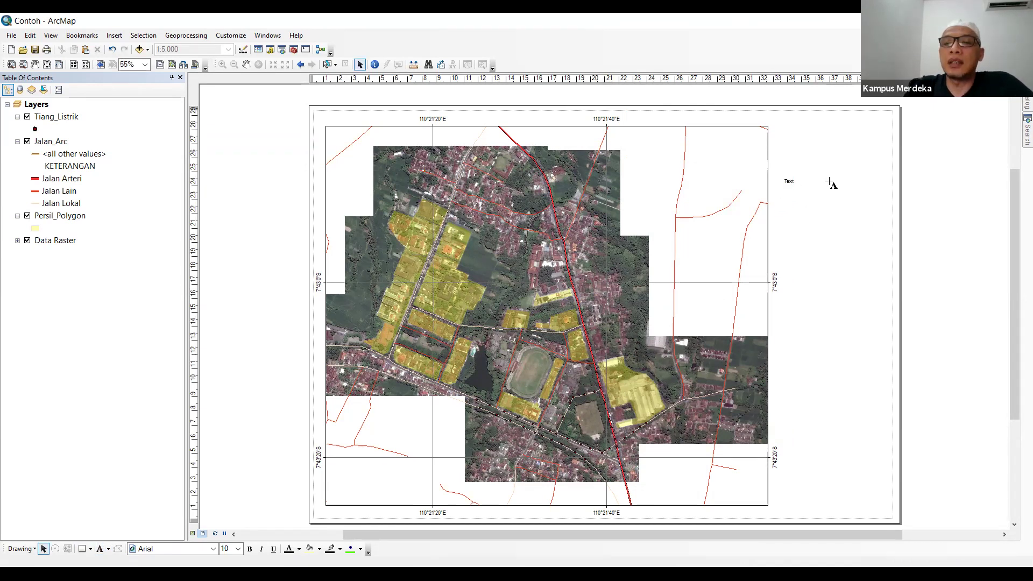
key(Escape)
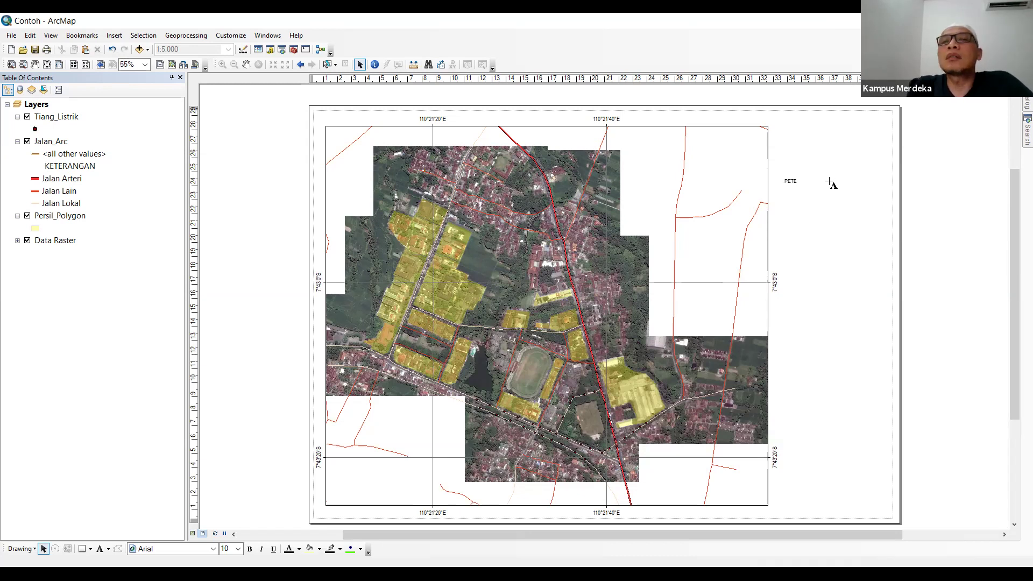
text(KAWS)
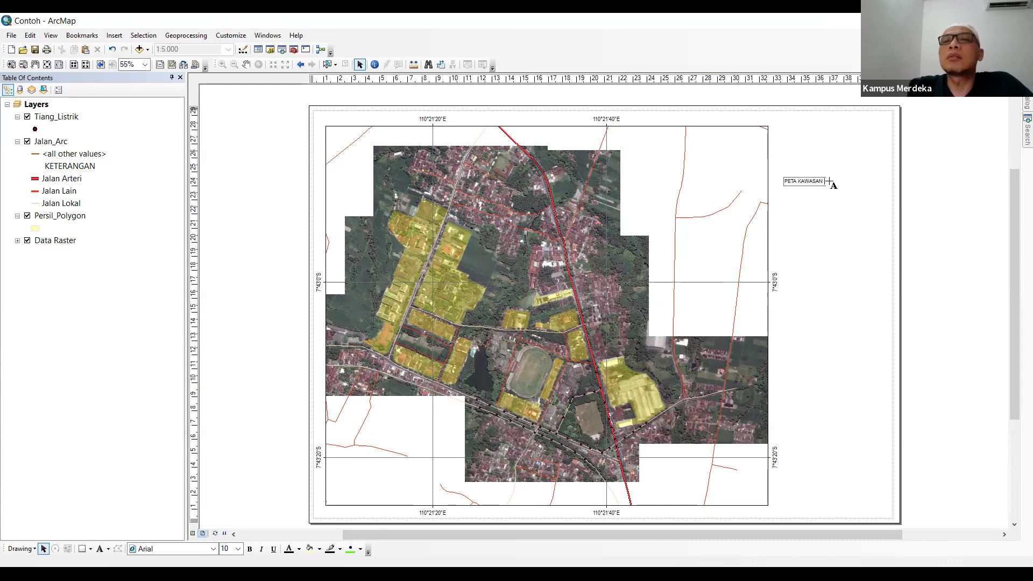
text(L)
text(LEMAN)
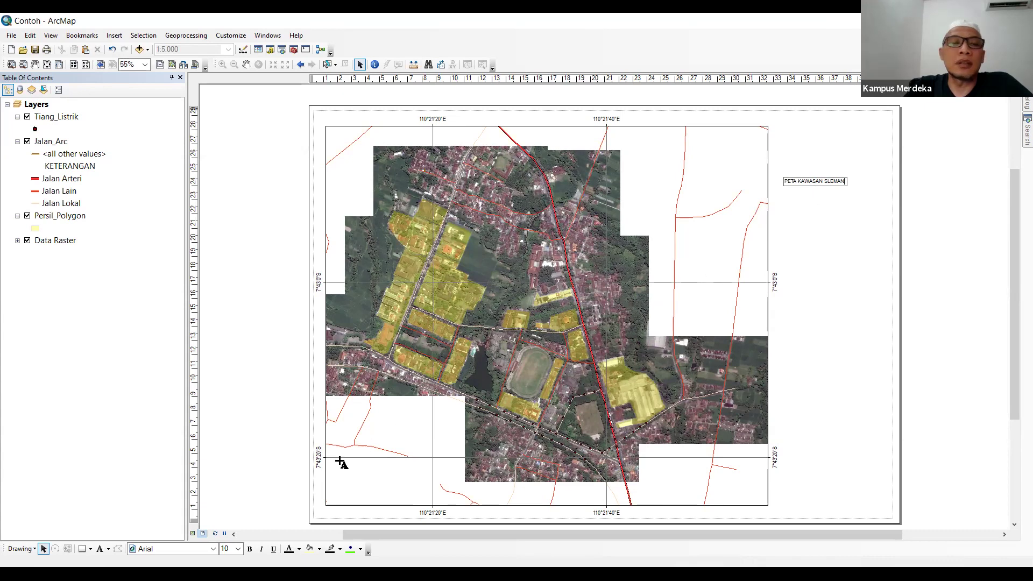
click(879, 277)
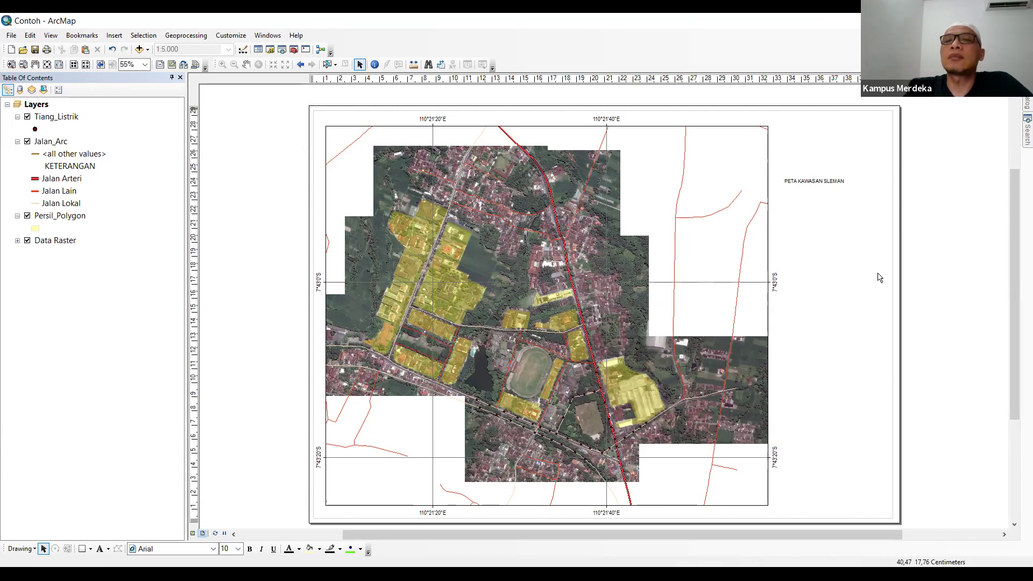
Step: Format the map title text as bold Arial Narrow at size 16
click(815, 183)
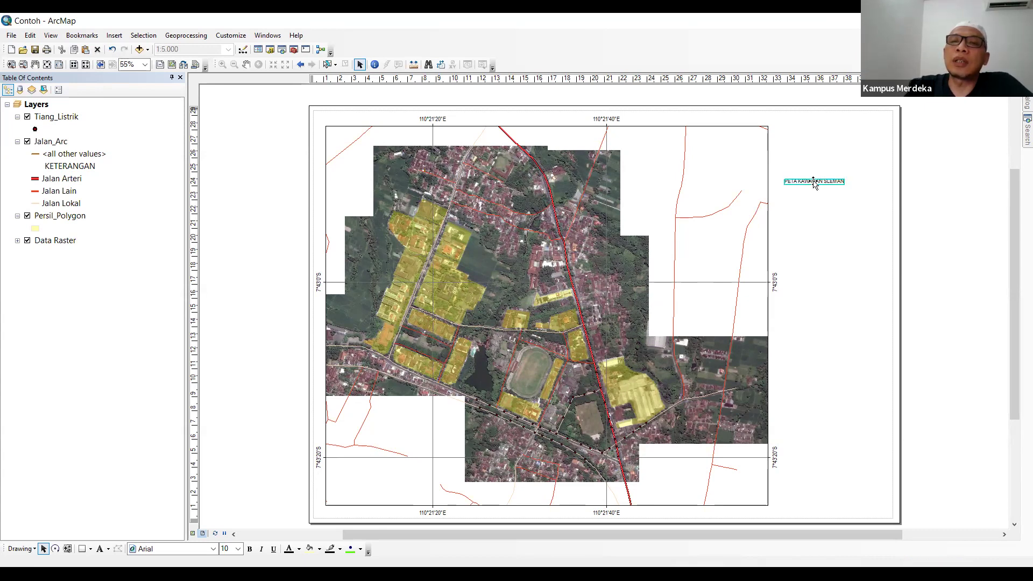
click(217, 553)
click(214, 554)
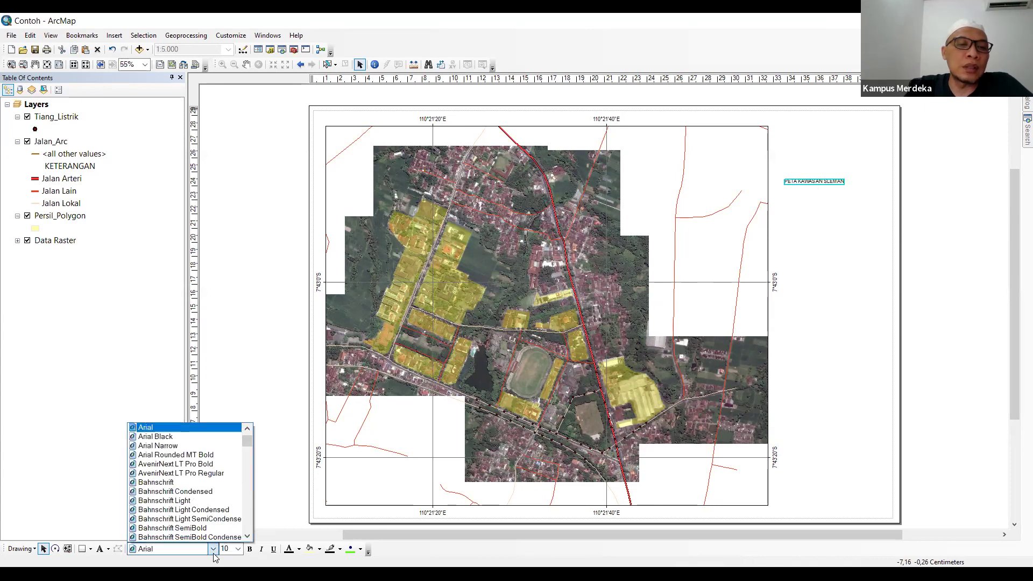
click(188, 445)
click(249, 549)
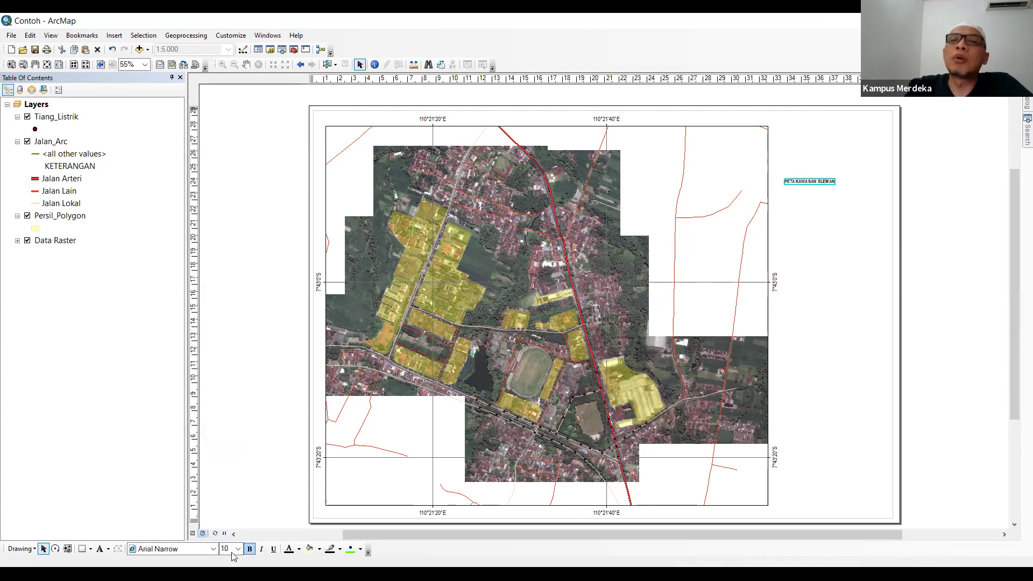
click(237, 549)
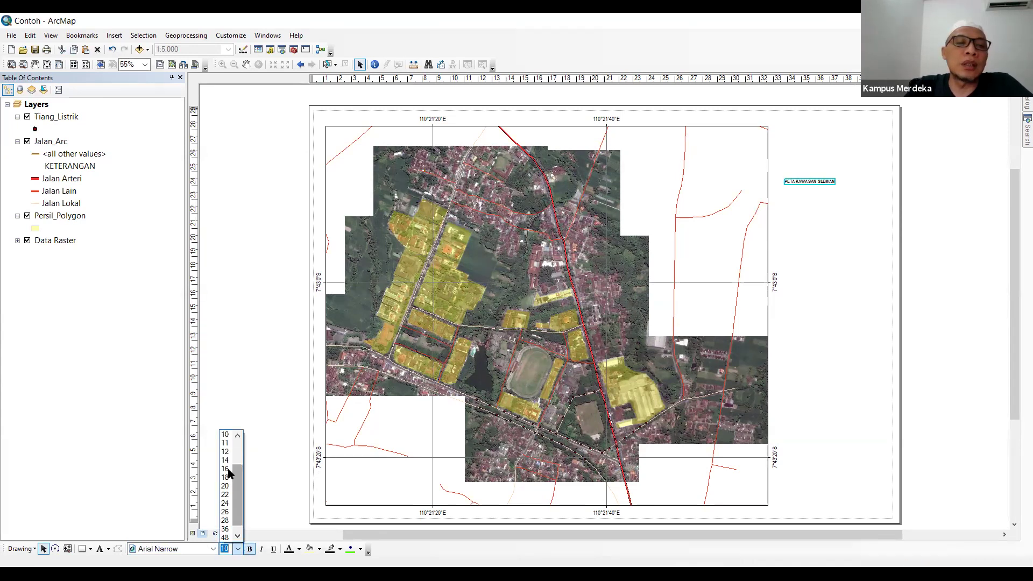
click(228, 465)
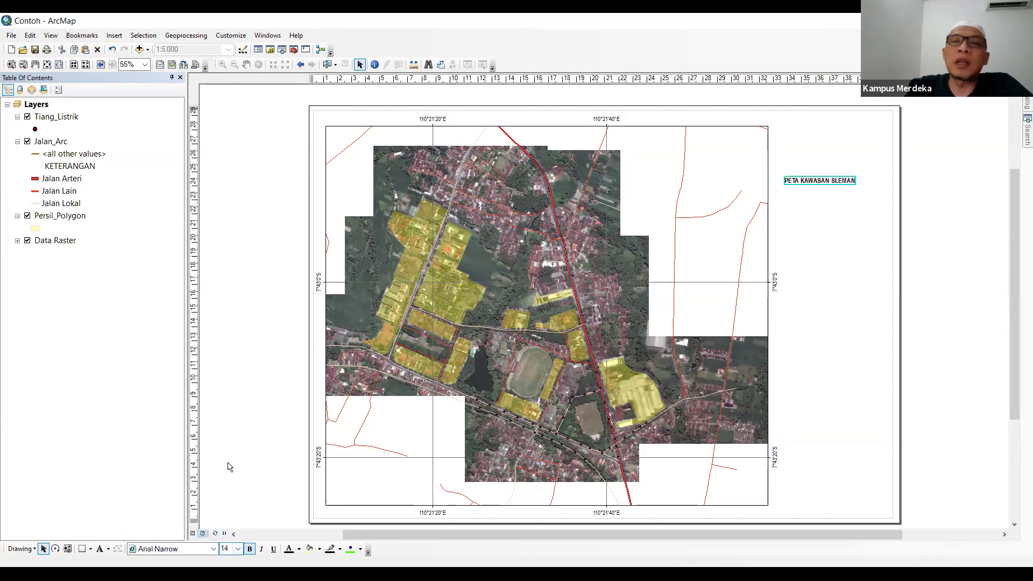
click(237, 548)
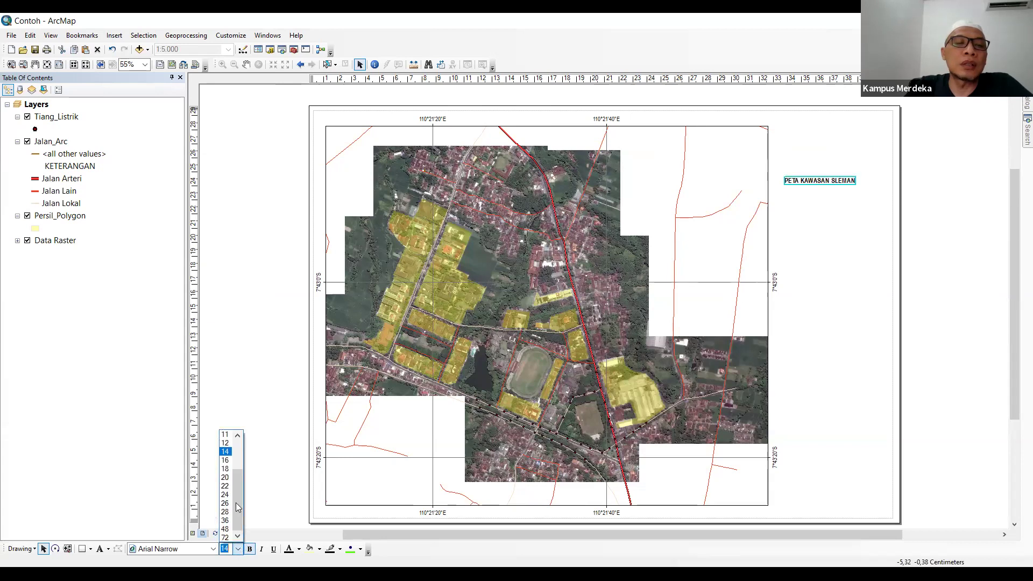
click(226, 460)
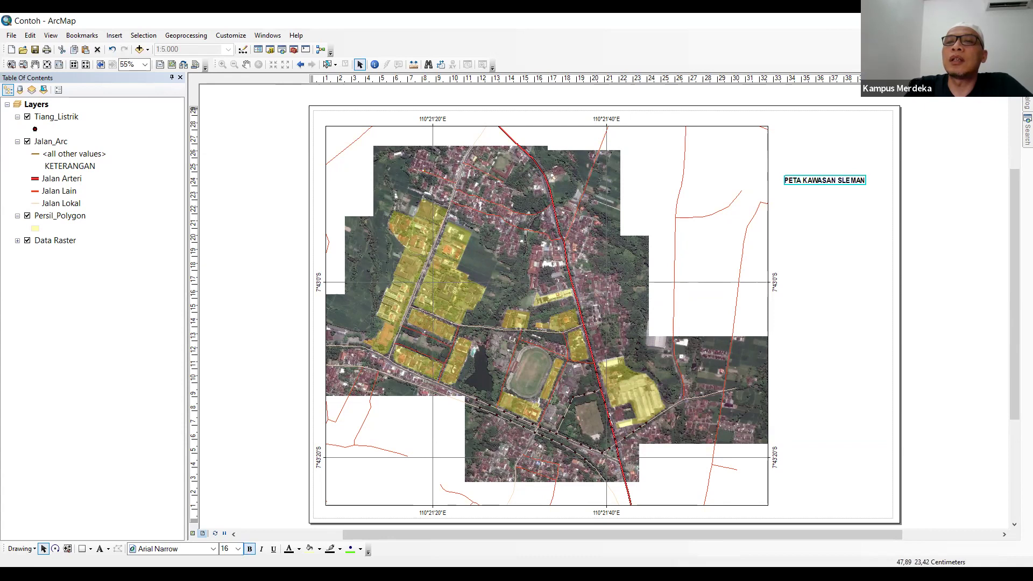
Step: Move the map title slightly up and to the right on the page and deselect it
mouse_move(833, 175)
mouse_down()
mouse_move(838, 153)
mouse_move(840, 164)
mouse_up()
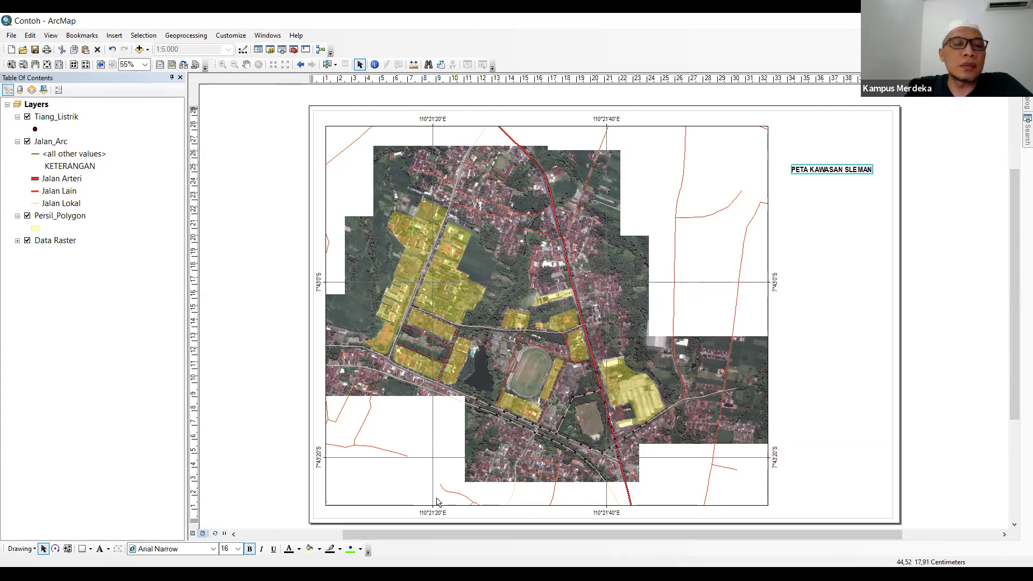
right_click(835, 235)
click(836, 232)
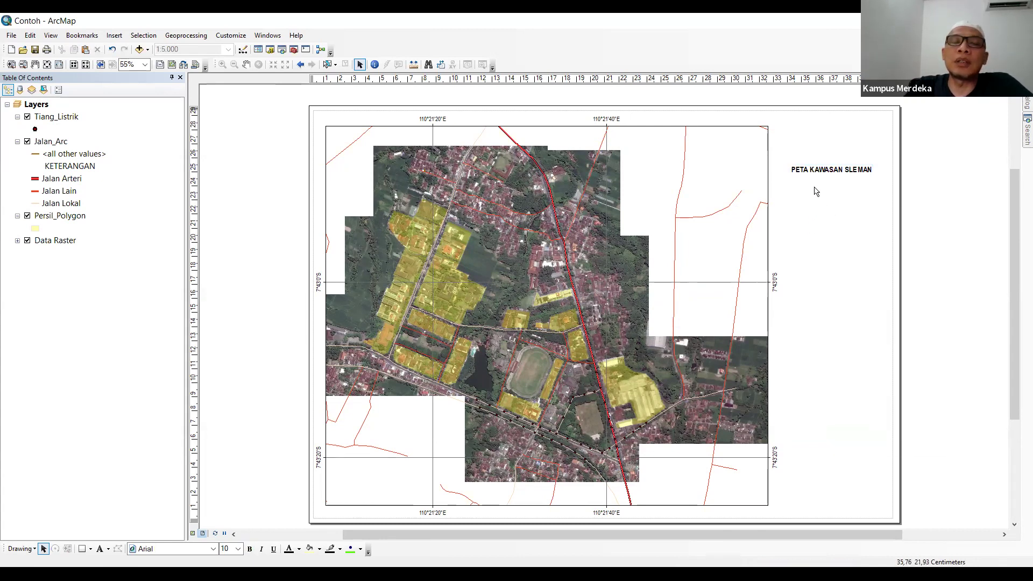
Step: Insert an Absolute Scale text and place it centred just beneath the map title
click(118, 40)
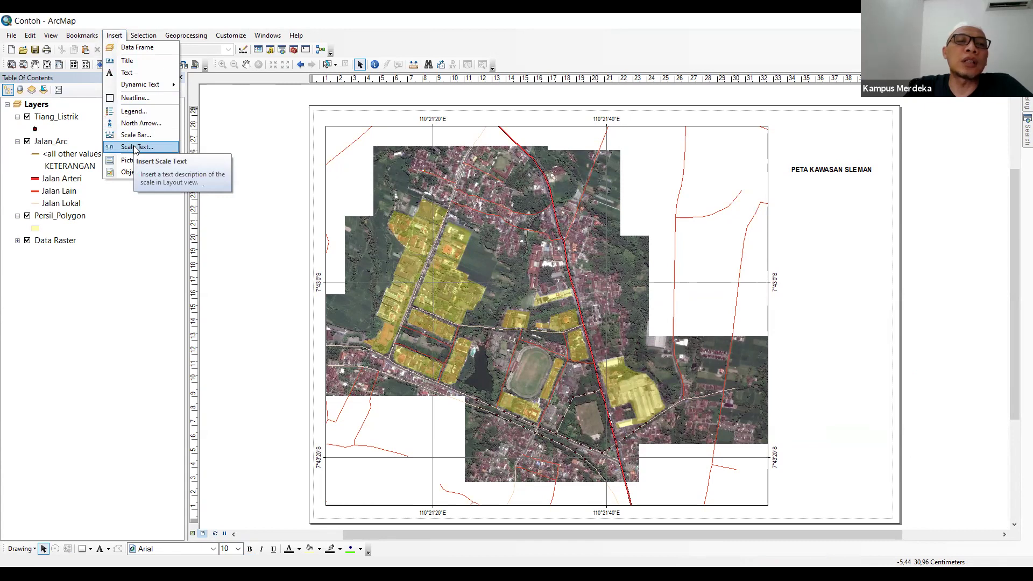
click(135, 148)
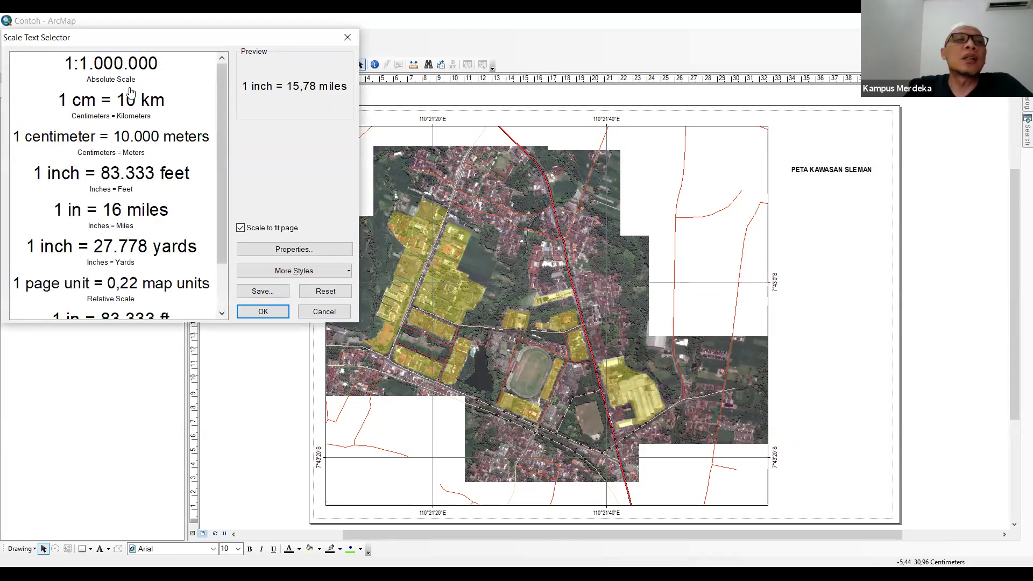
click(109, 73)
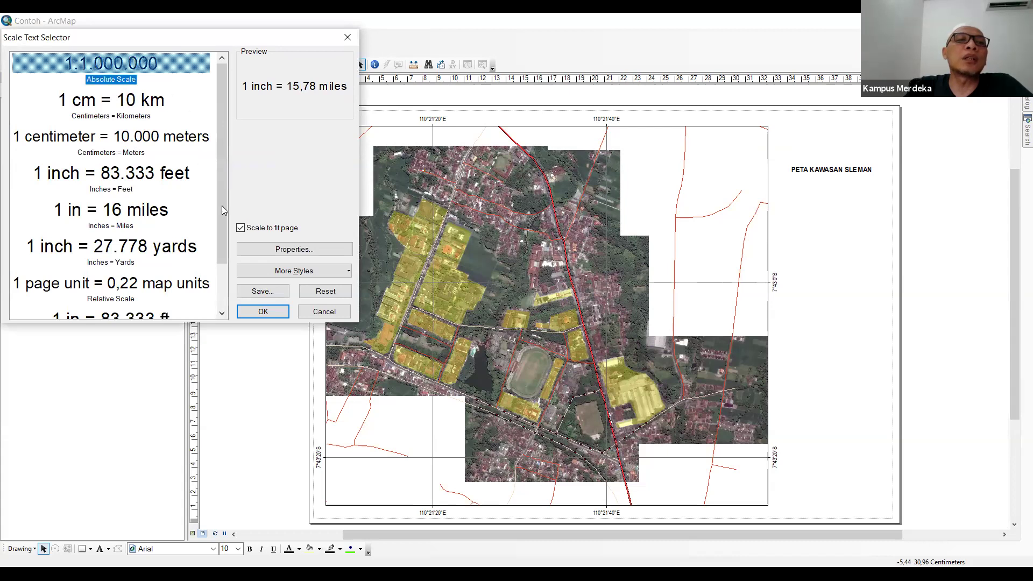
click(269, 313)
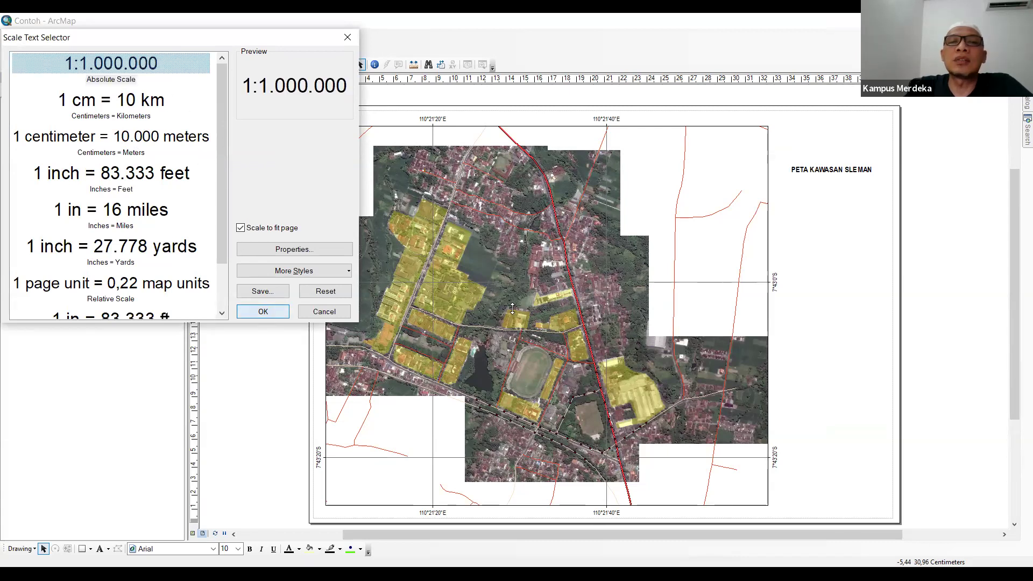
drag(700, 305, 836, 182)
click(829, 278)
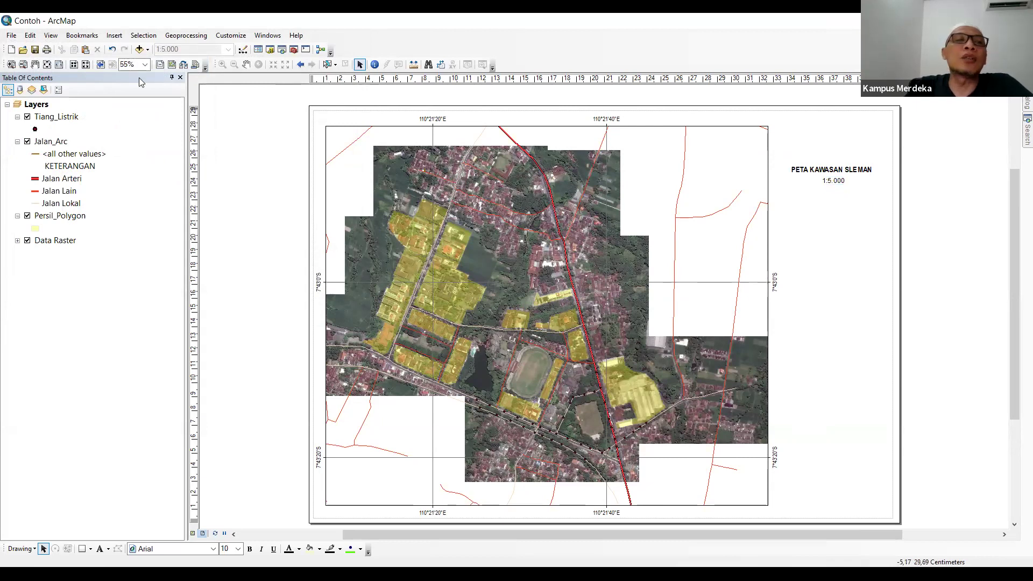
Step: Insert the ESRI North 4 north arrow and place it in the upper-right corner inside the data frame
click(115, 35)
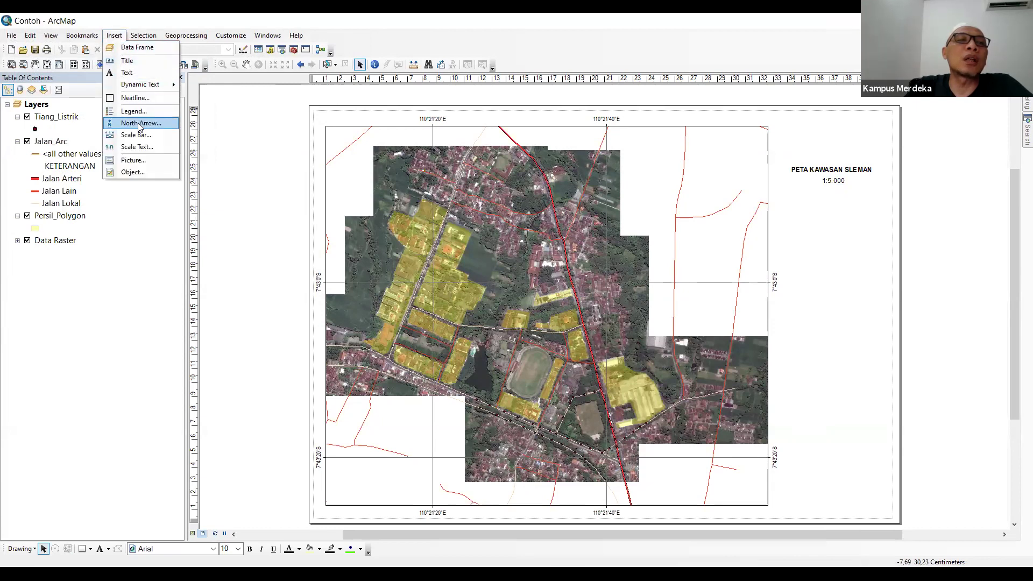
click(134, 120)
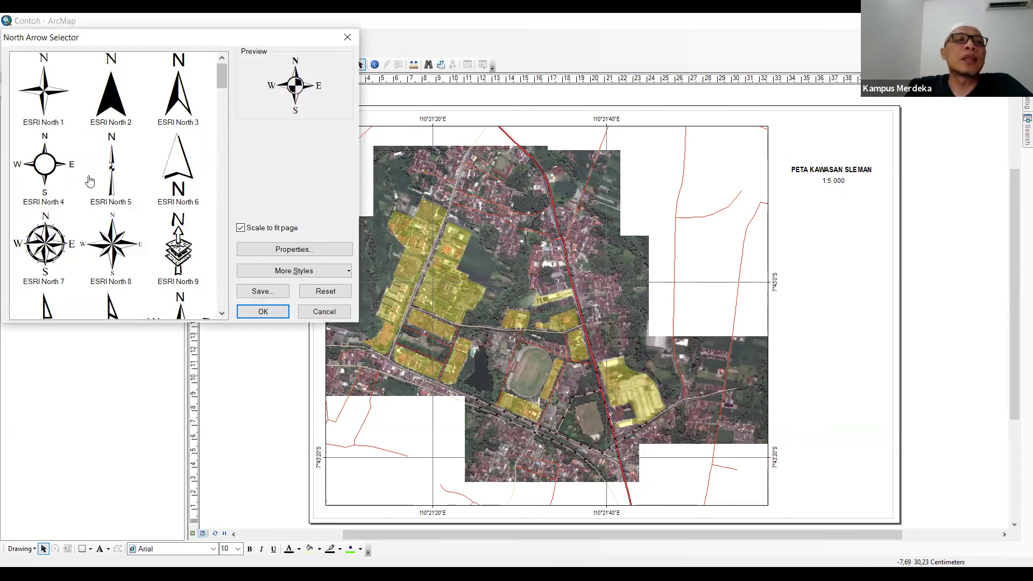
click(50, 175)
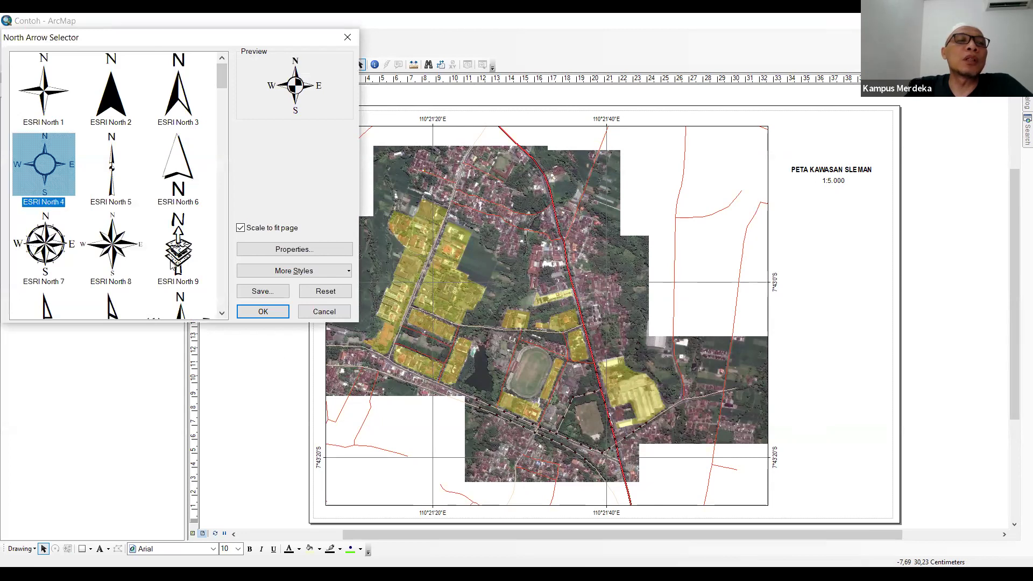
click(263, 313)
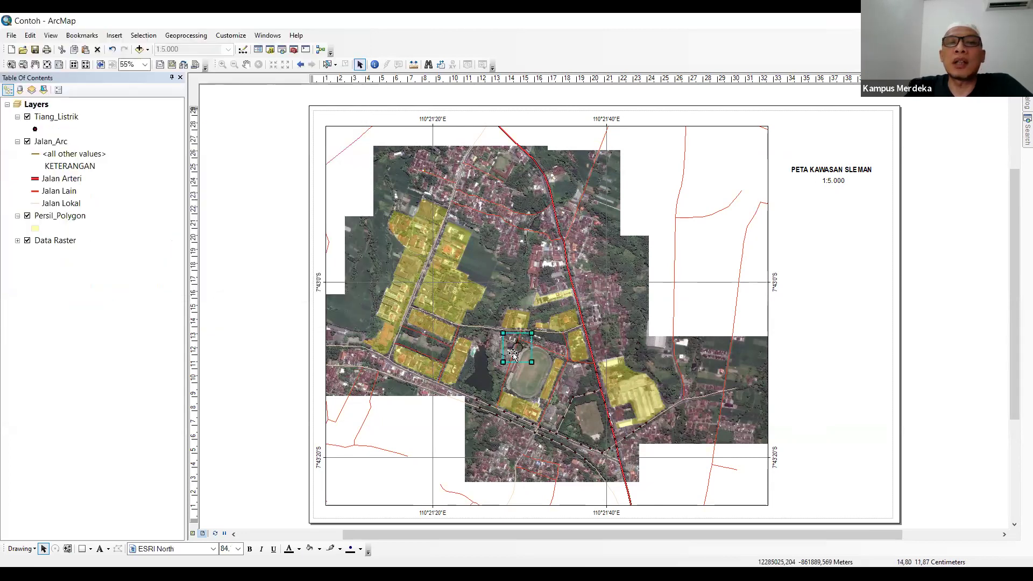
drag(516, 356, 748, 158)
click(818, 283)
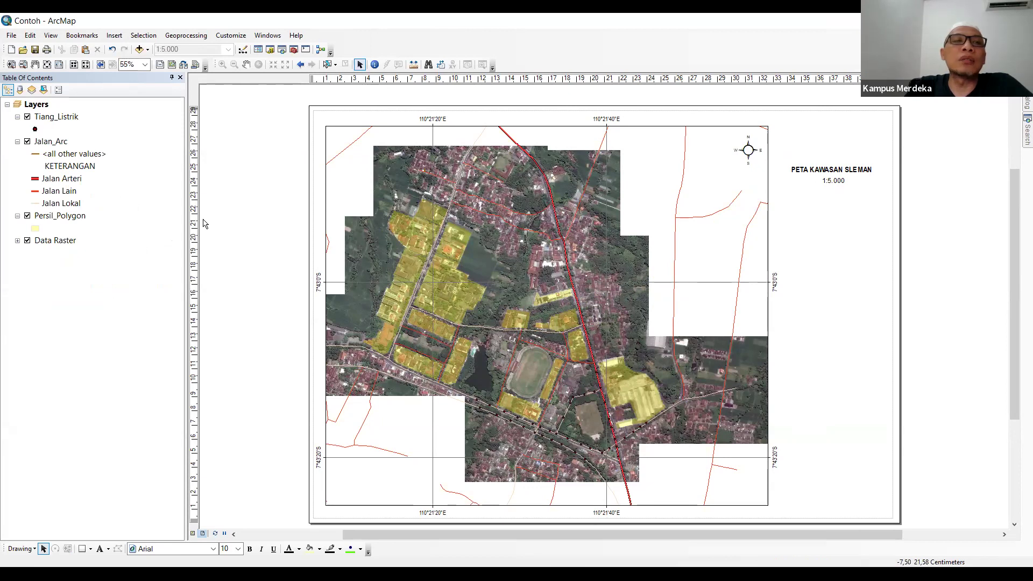
Step: Insert a Stepped Scale Line scale bar, place it below the scale text and shorten it to fit the blank page area
click(115, 36)
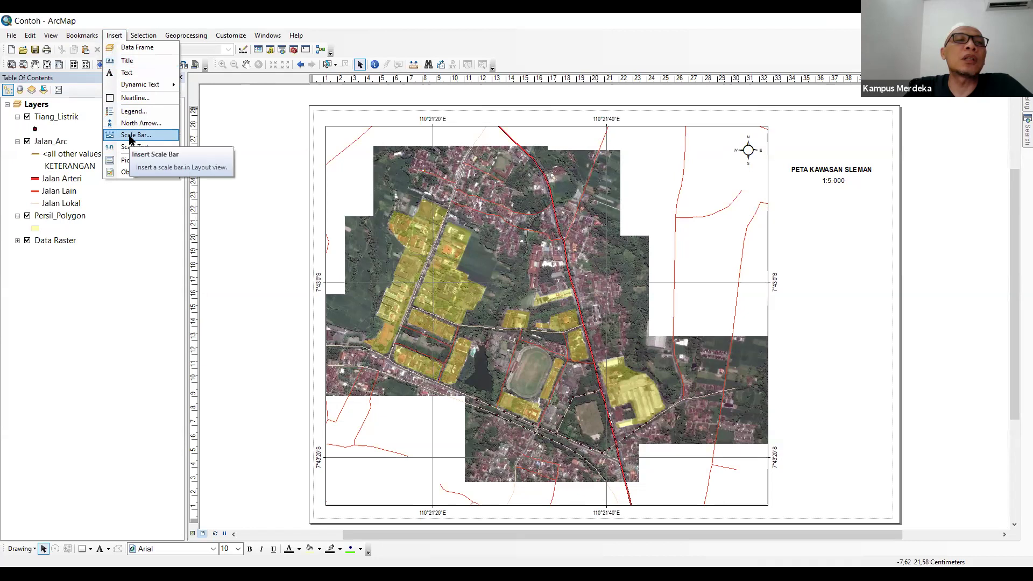
click(132, 136)
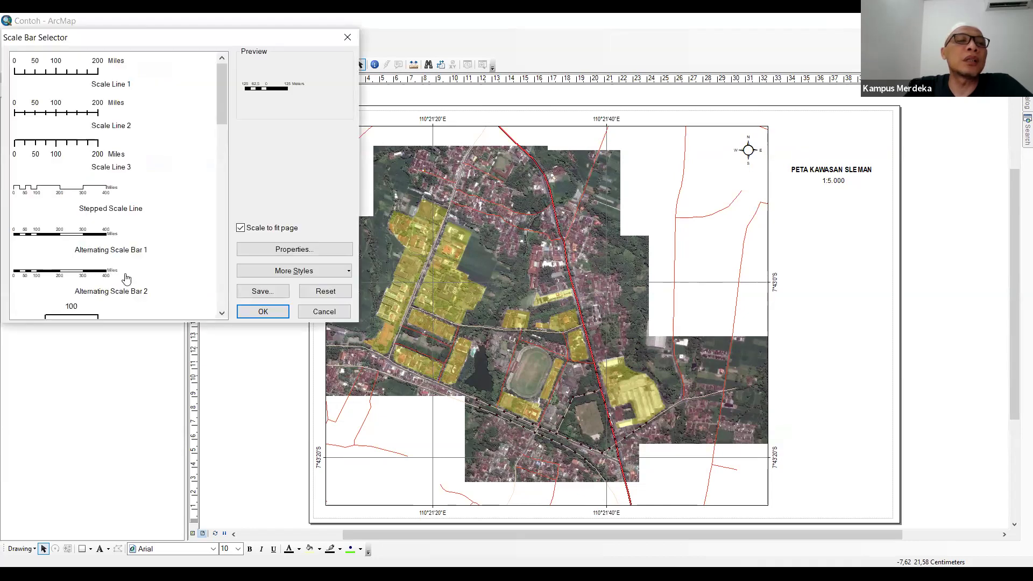
scroll(82, 229, down, 1)
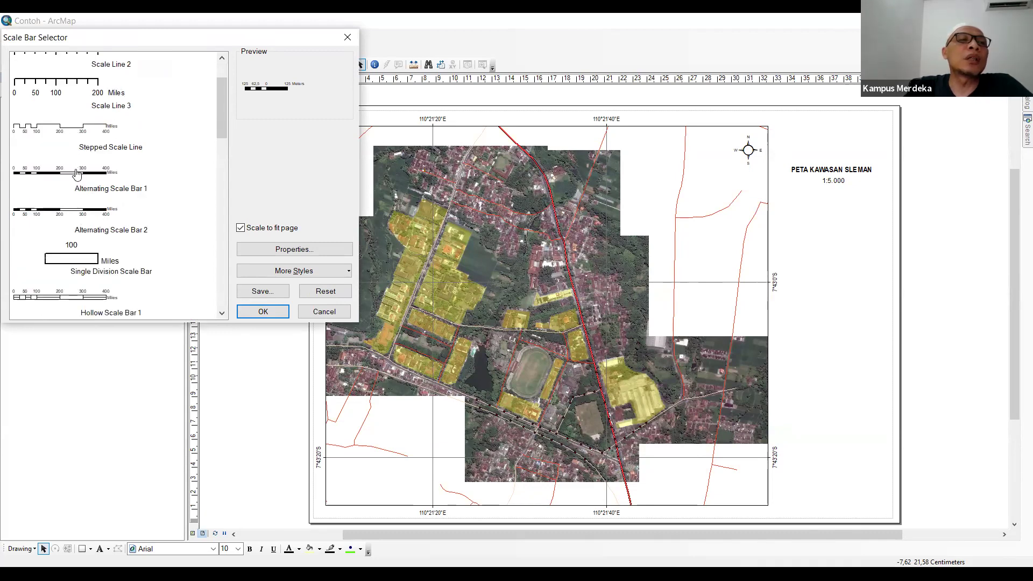
click(75, 141)
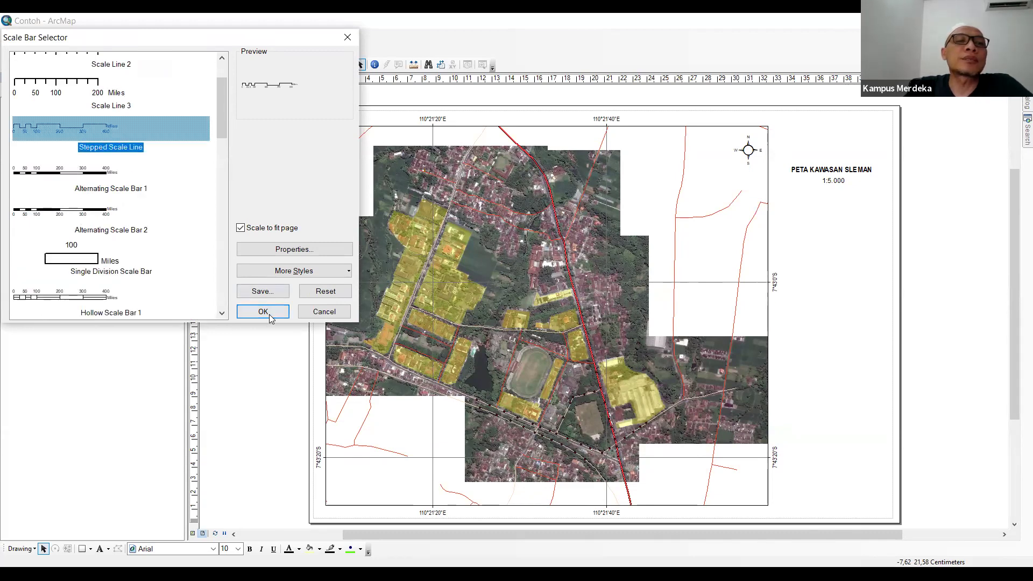
key(Return)
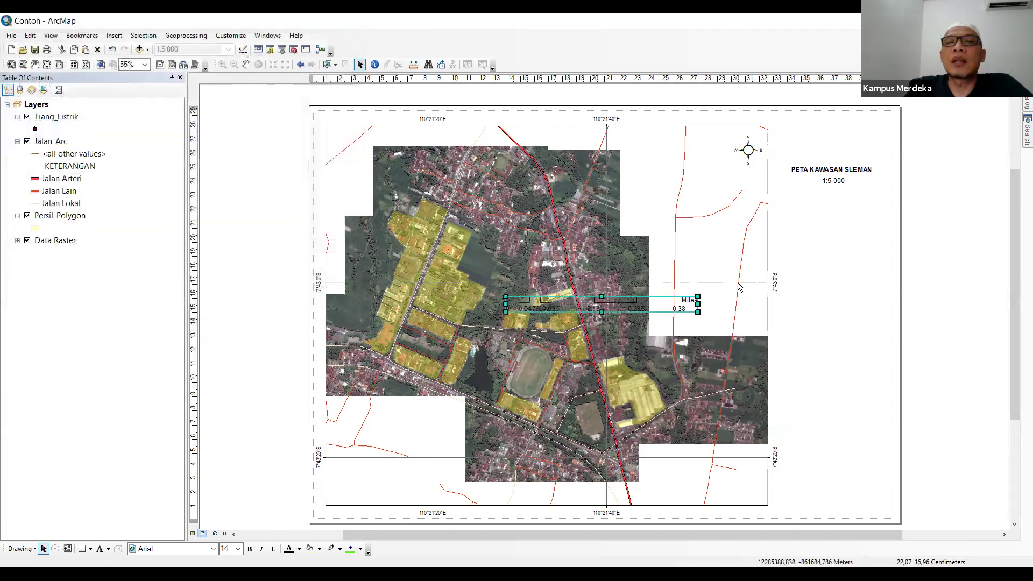
drag(620, 299, 823, 232)
drag(710, 236, 762, 236)
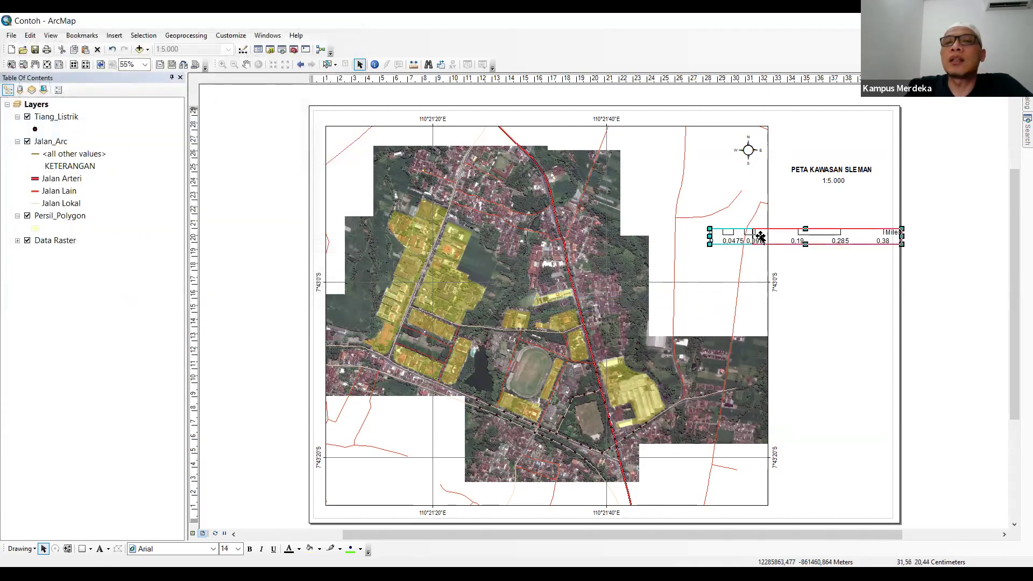
drag(856, 246, 891, 208)
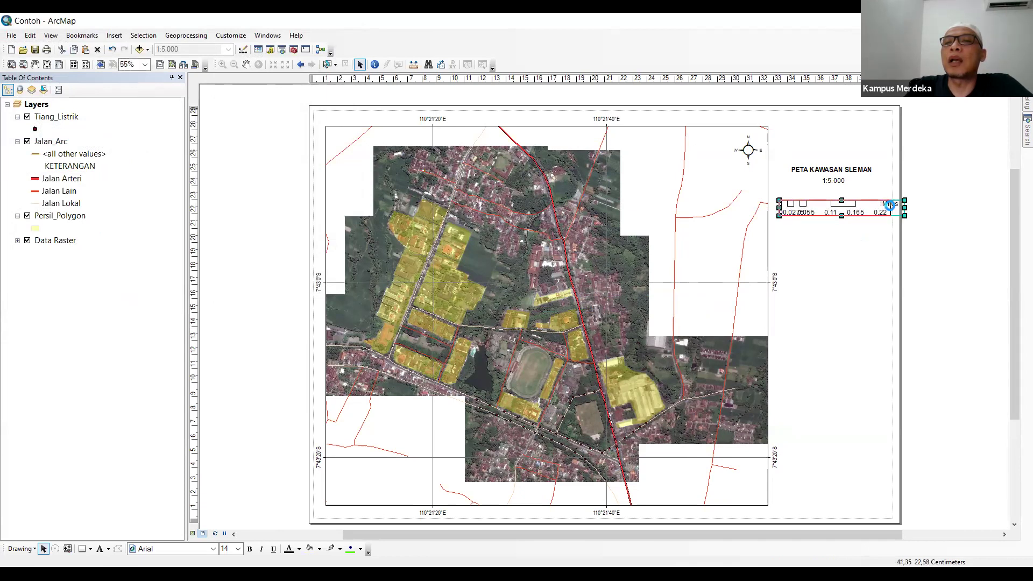
click(859, 234)
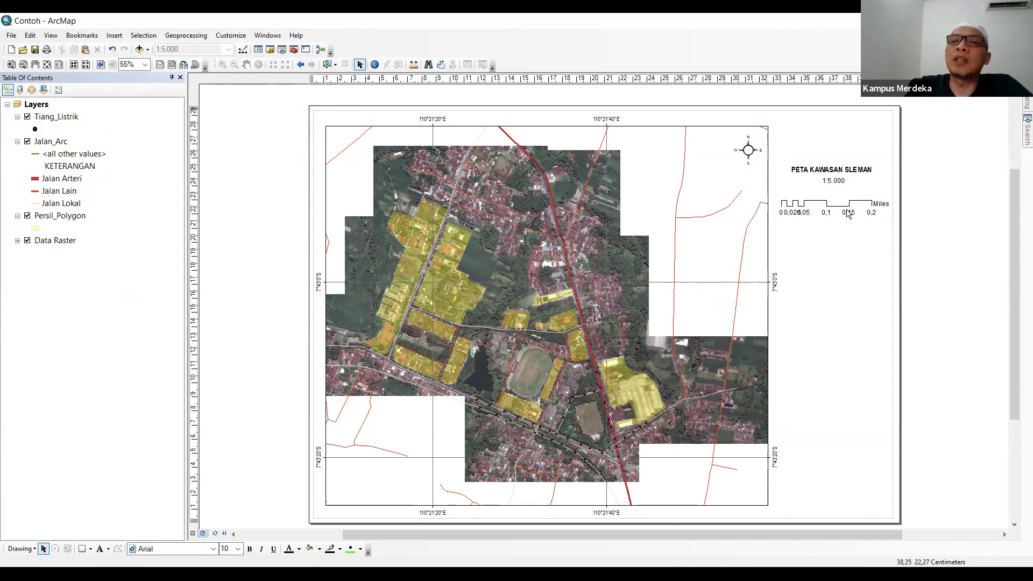
Step: Set the scale bar's division units to Kilometers and its unit label to "KM"
click(849, 214)
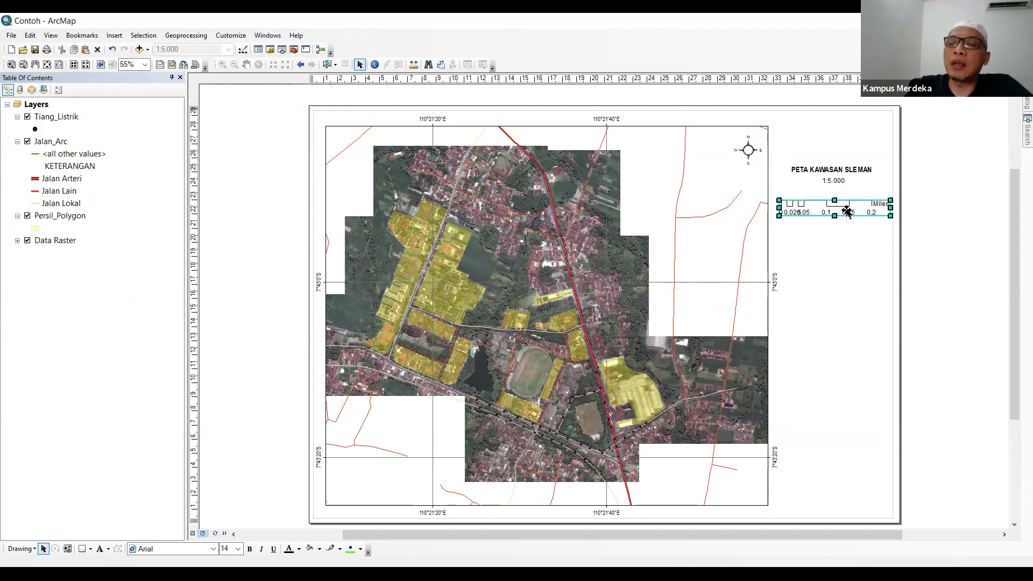
double_click(847, 212)
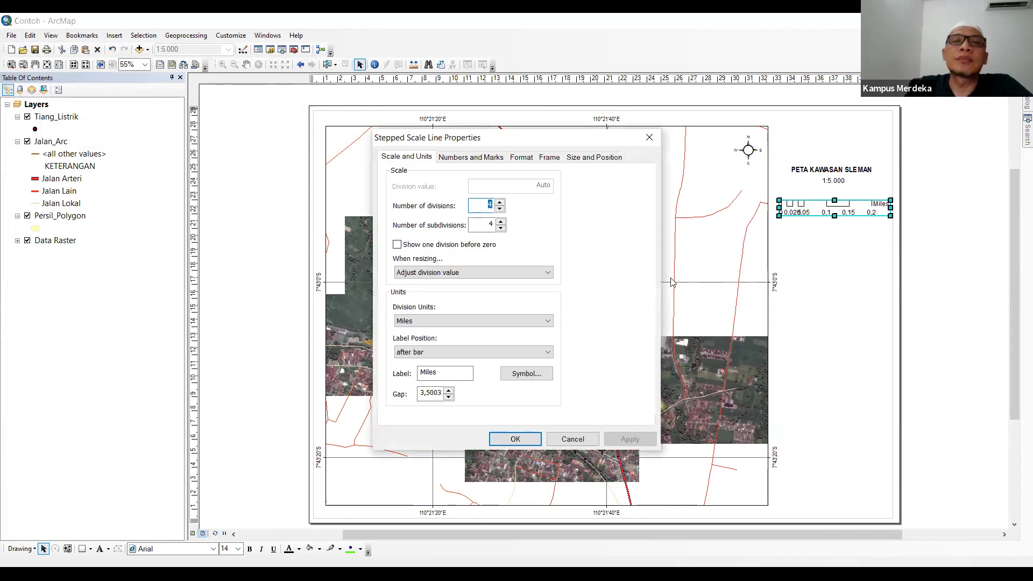
click(468, 322)
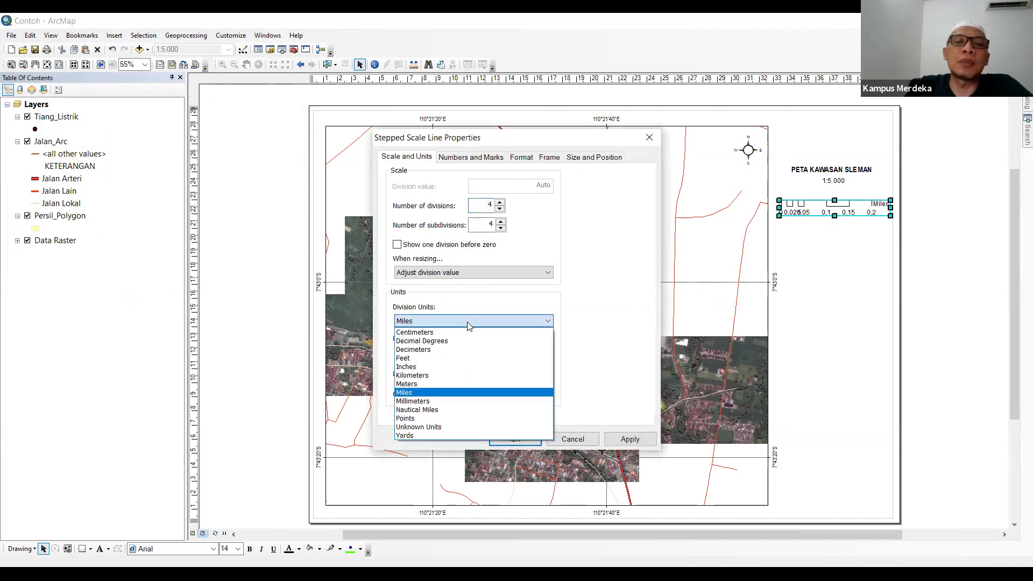
click(442, 375)
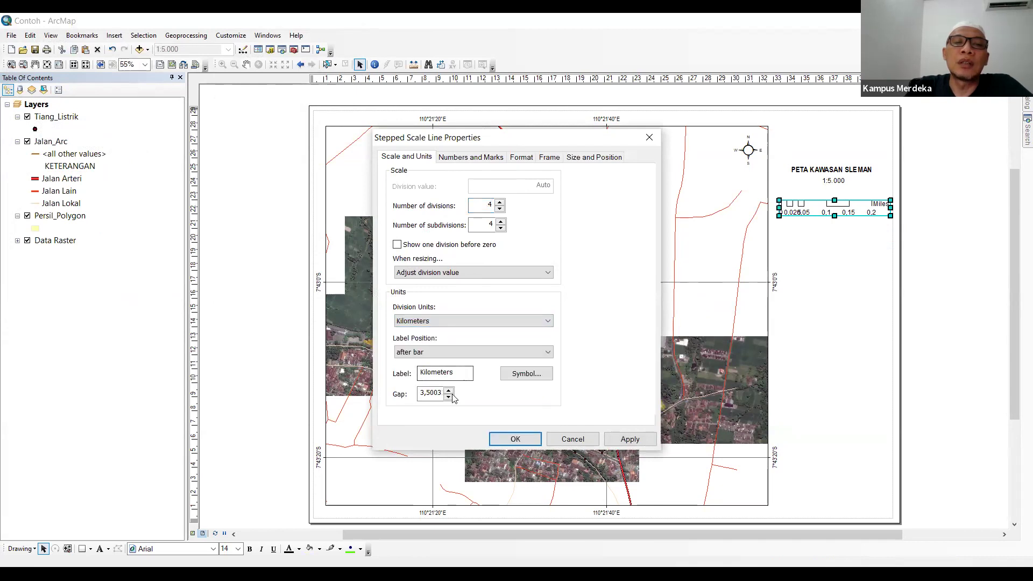
double_click(462, 373)
text(KM)
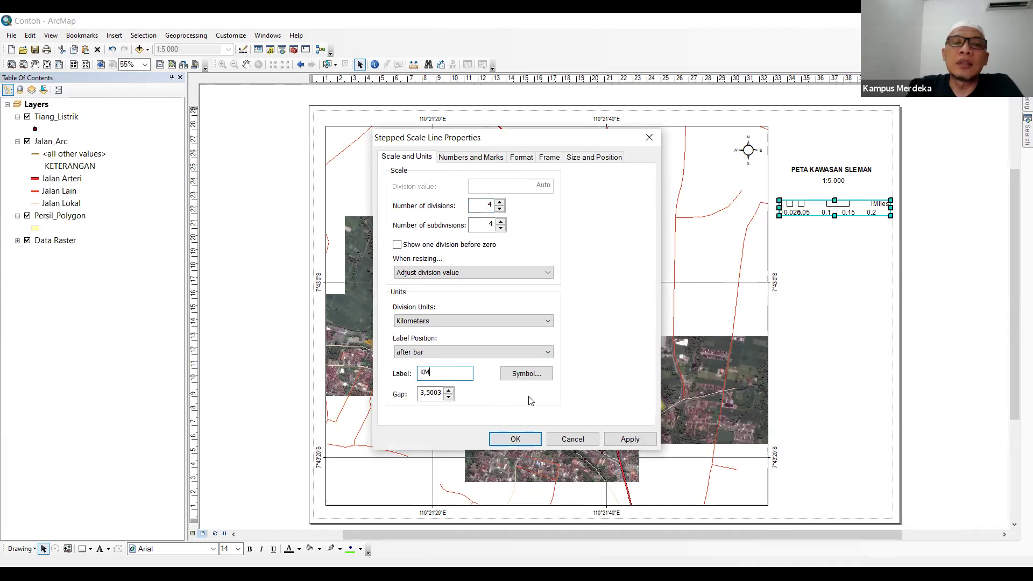
click(629, 440)
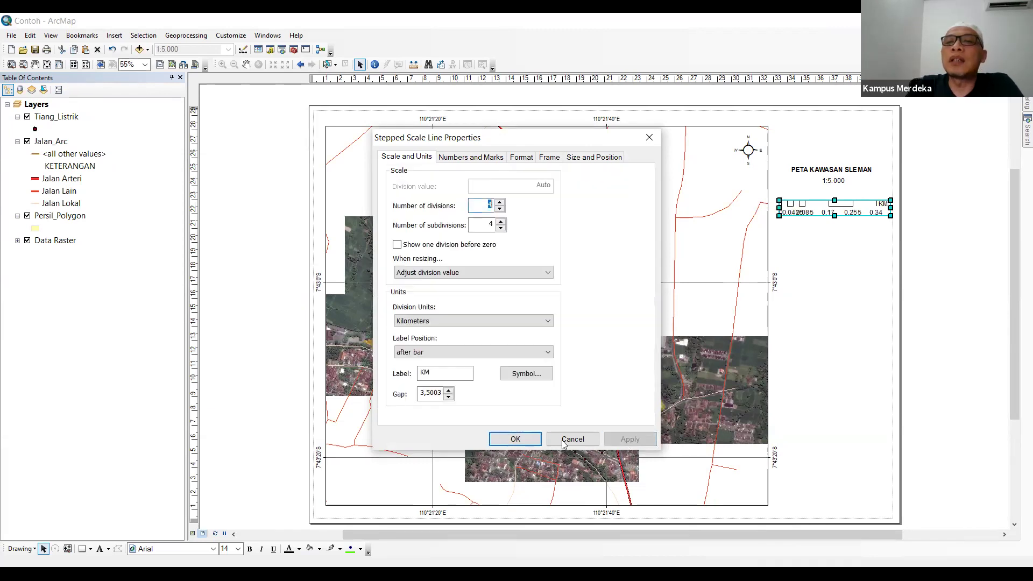
click(511, 438)
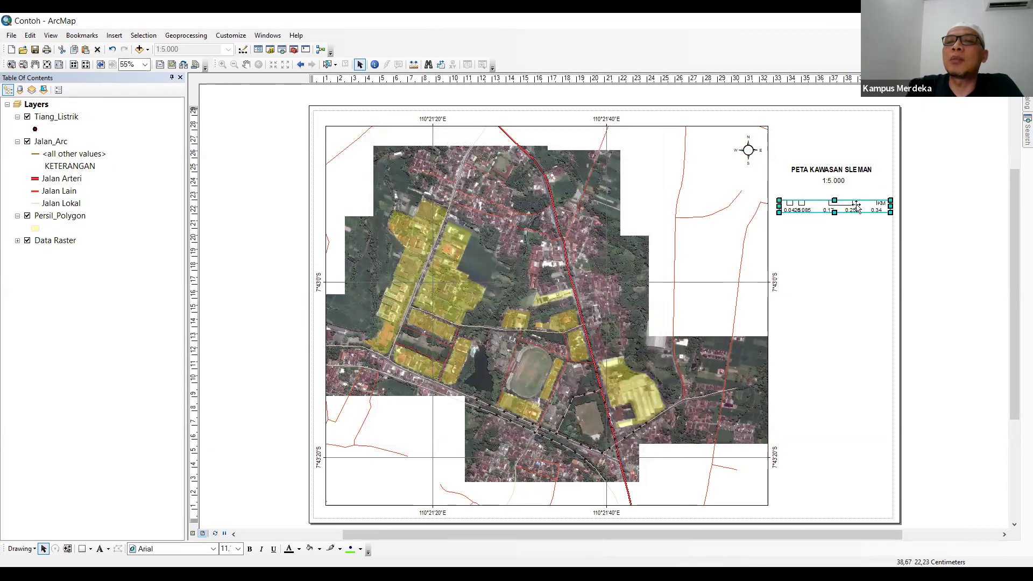
click(863, 240)
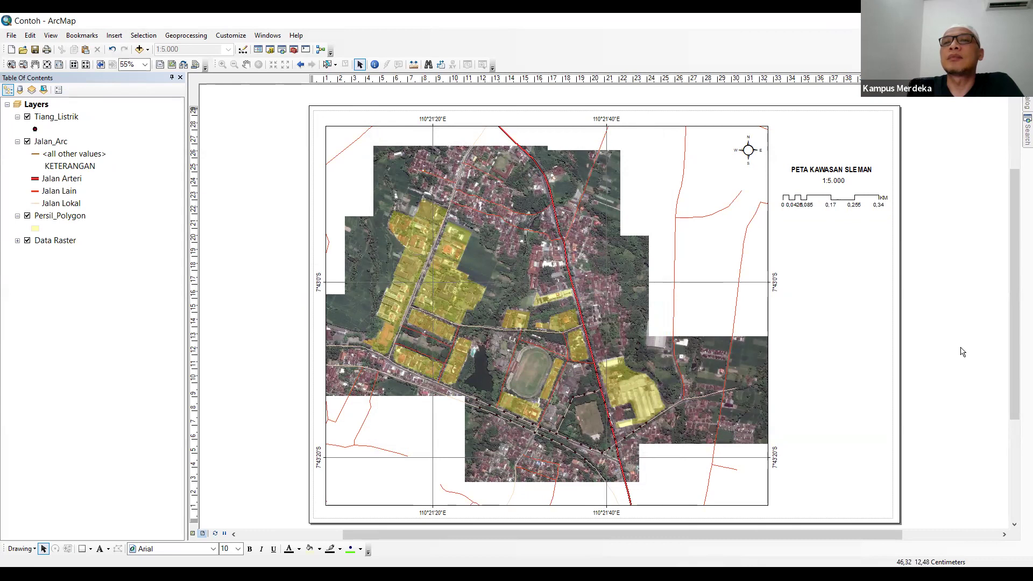
Step: Narrow the scale bar slightly from its left end and shift it a little left to centre it under the scale text
click(853, 207)
drag(781, 207, 789, 207)
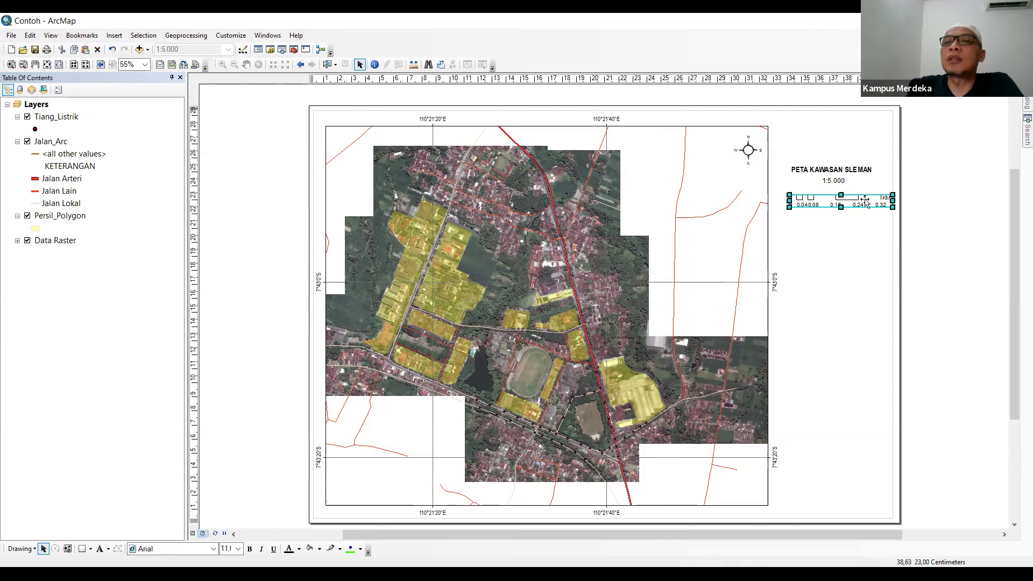
drag(874, 196, 868, 196)
click(881, 291)
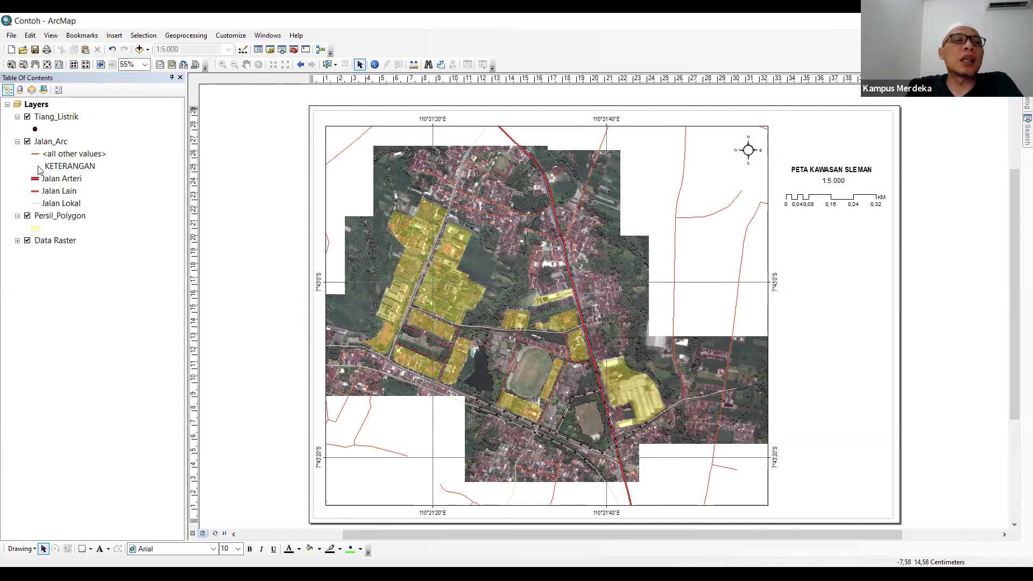
Step: Start a legend with only Tiang_Listrik, Jalan_Arc and Persil_Polygon, removing all raster images, and proceed to the legend title settings
click(112, 37)
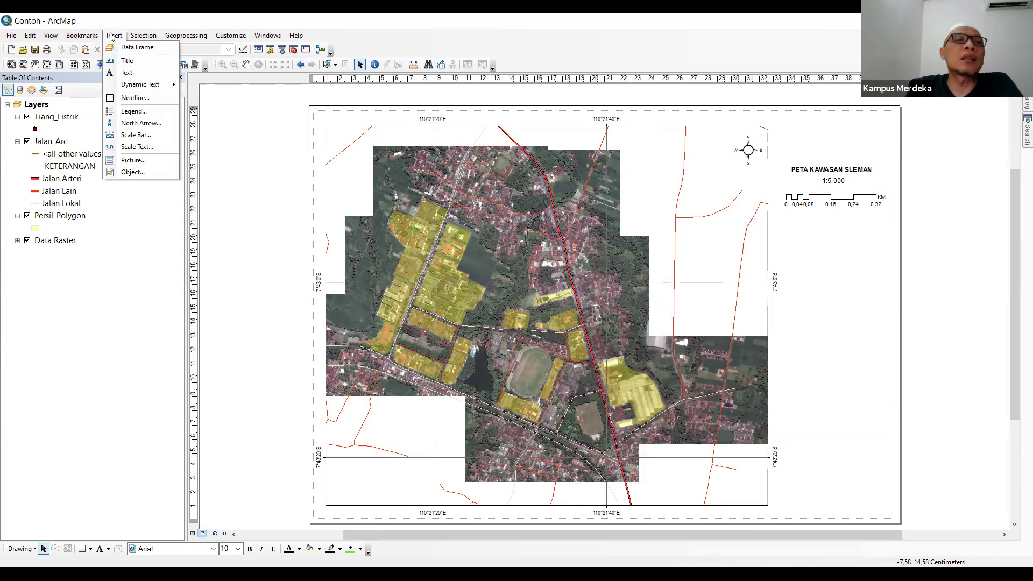
click(133, 113)
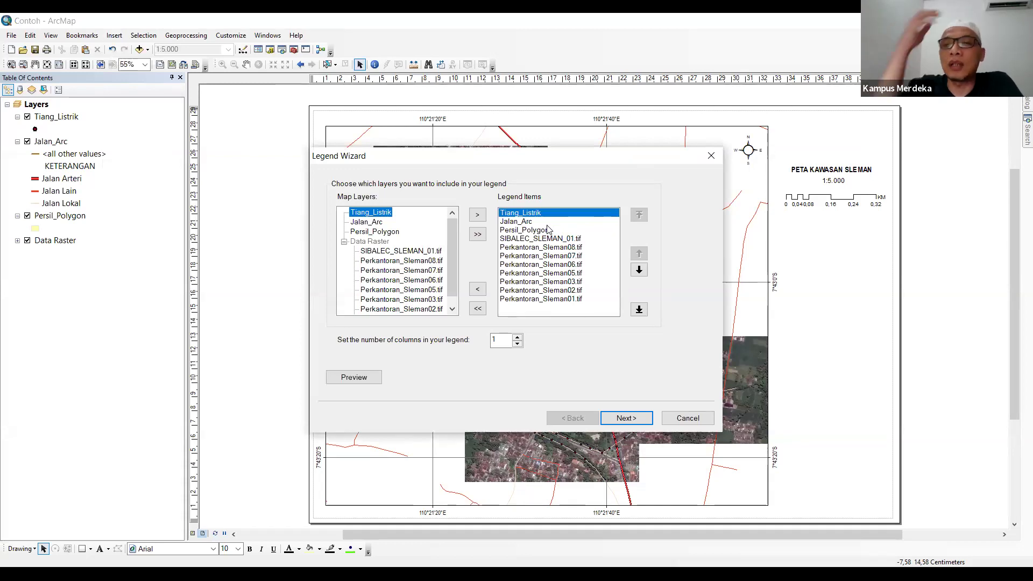
click(517, 239)
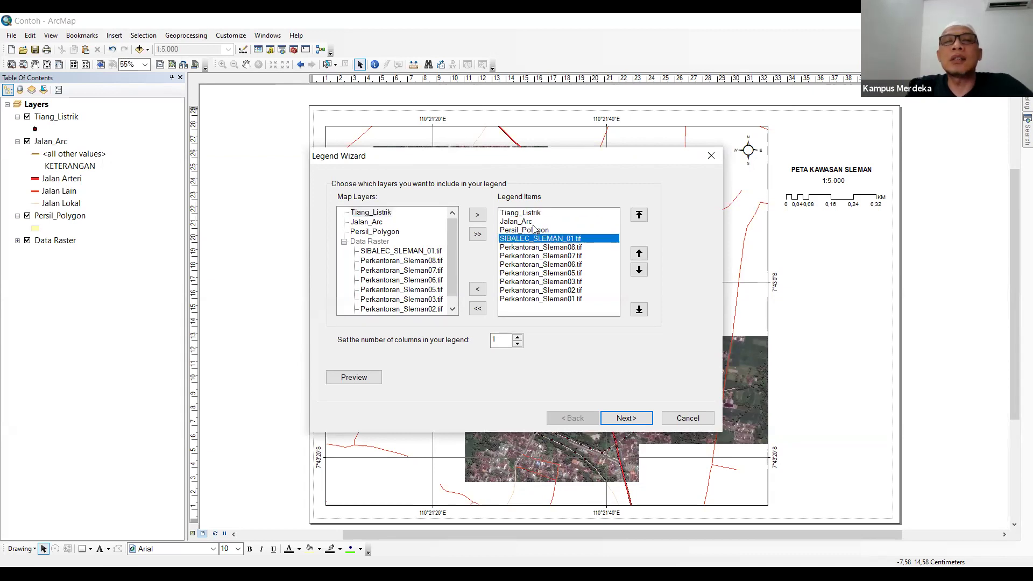
shift+click(548, 300)
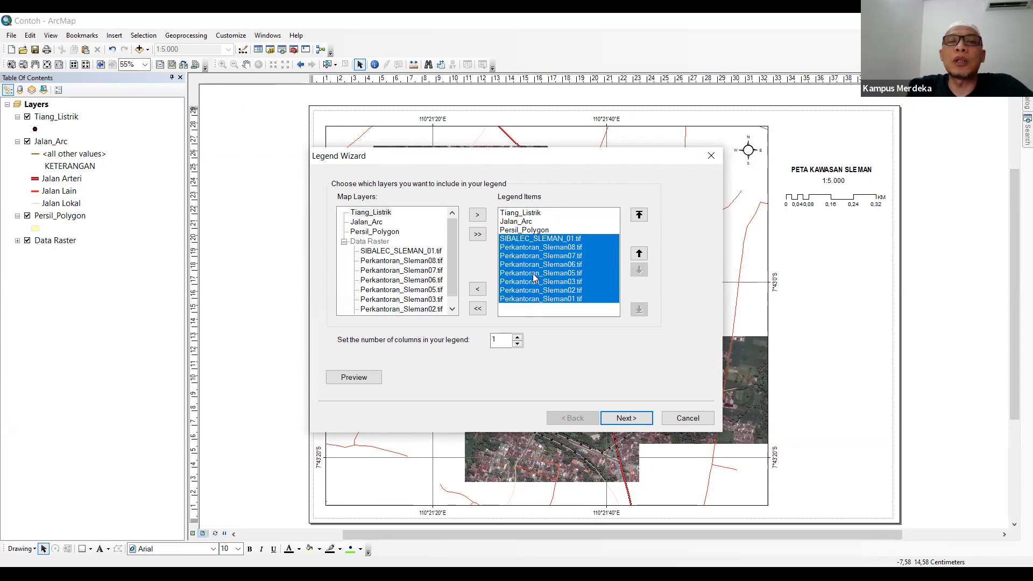
click(476, 290)
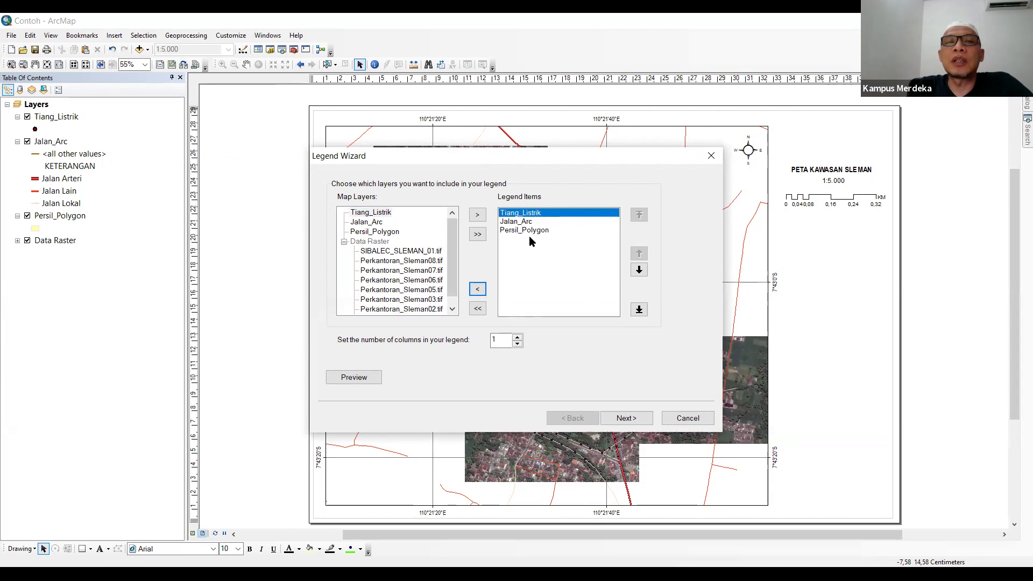
click(633, 420)
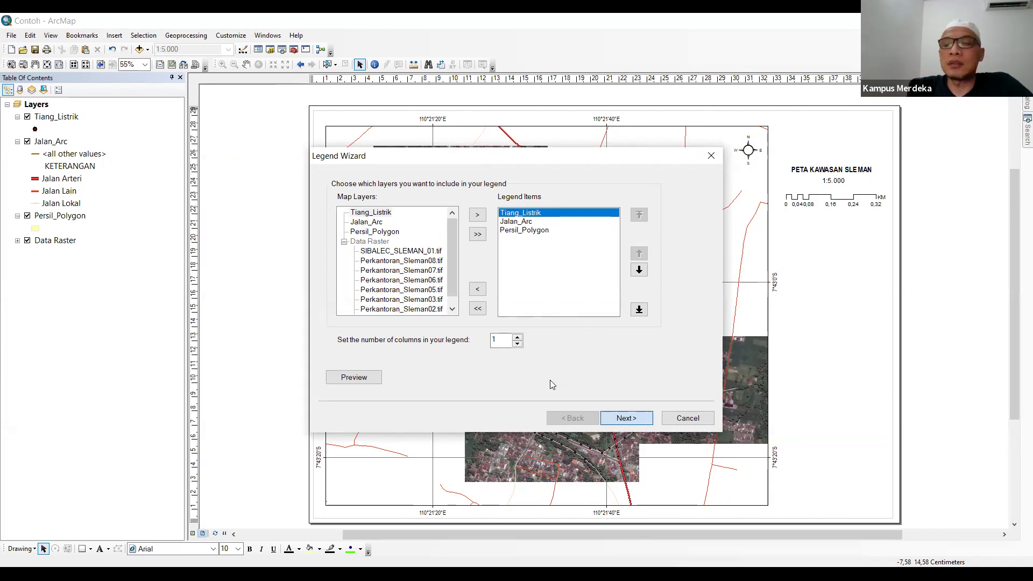
key(Escape)
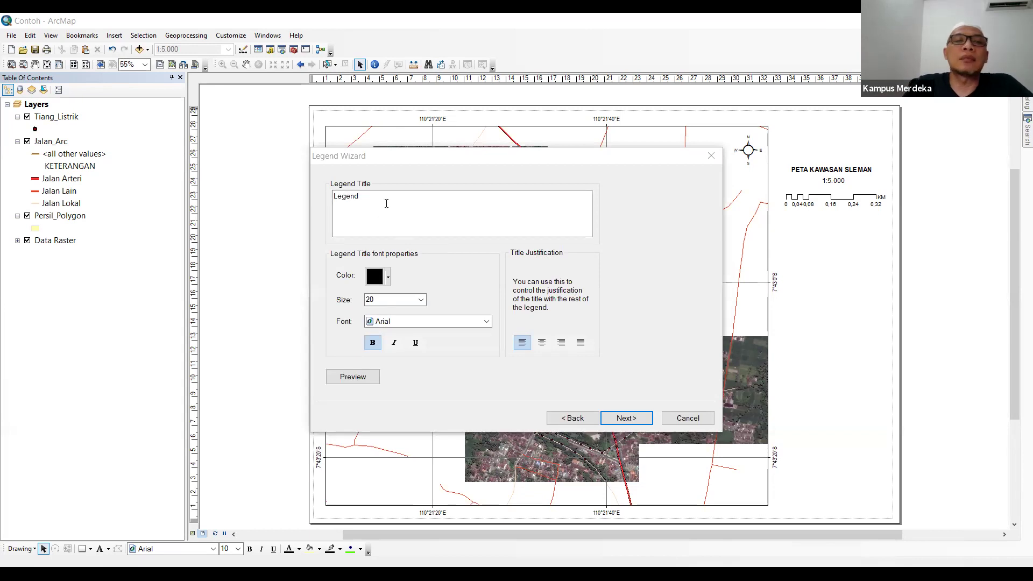
Step: Title the legend "Legenda", complete it and place it in the blank page area below the scale bar
text(Le)
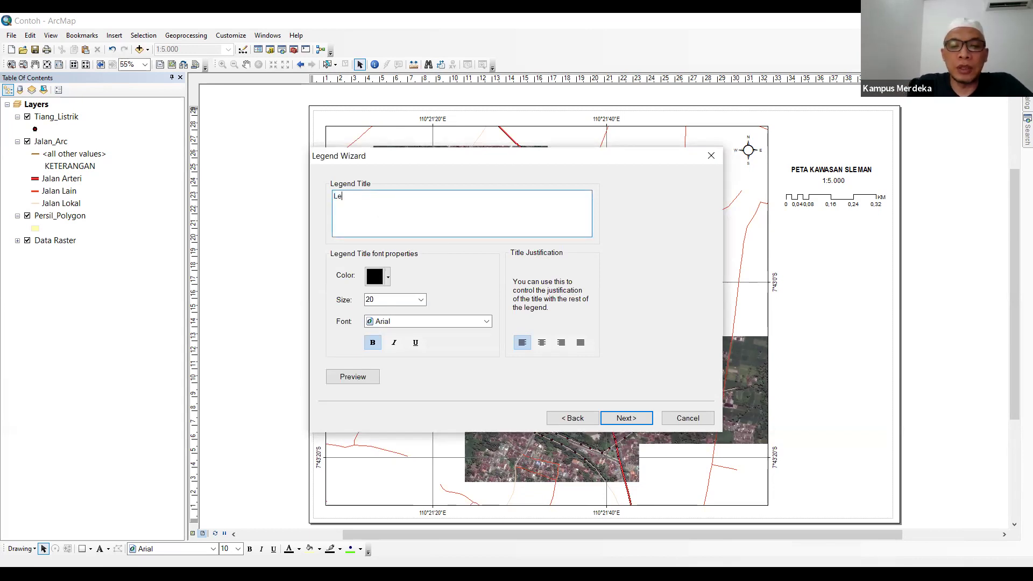
text(genda)
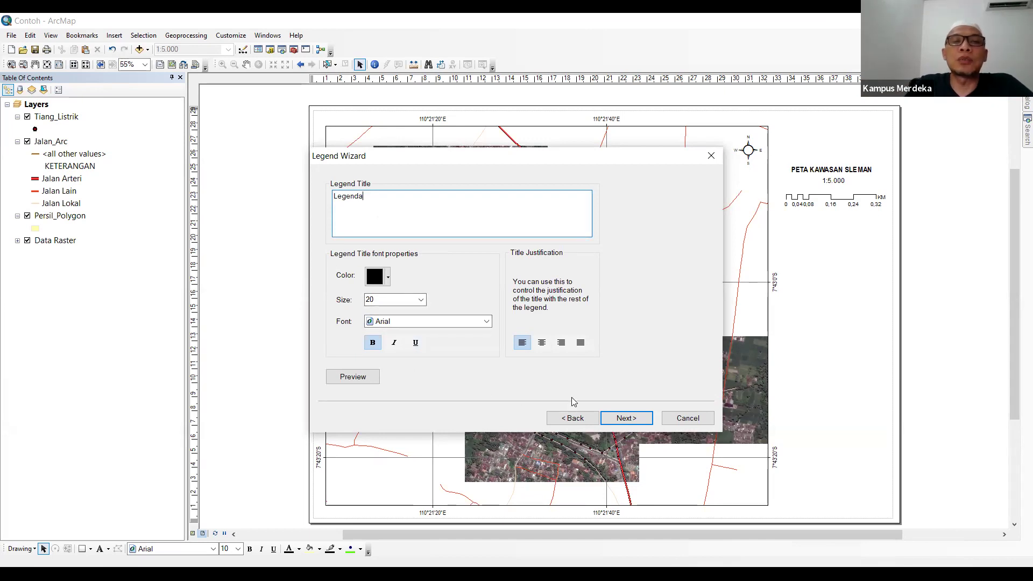
click(343, 380)
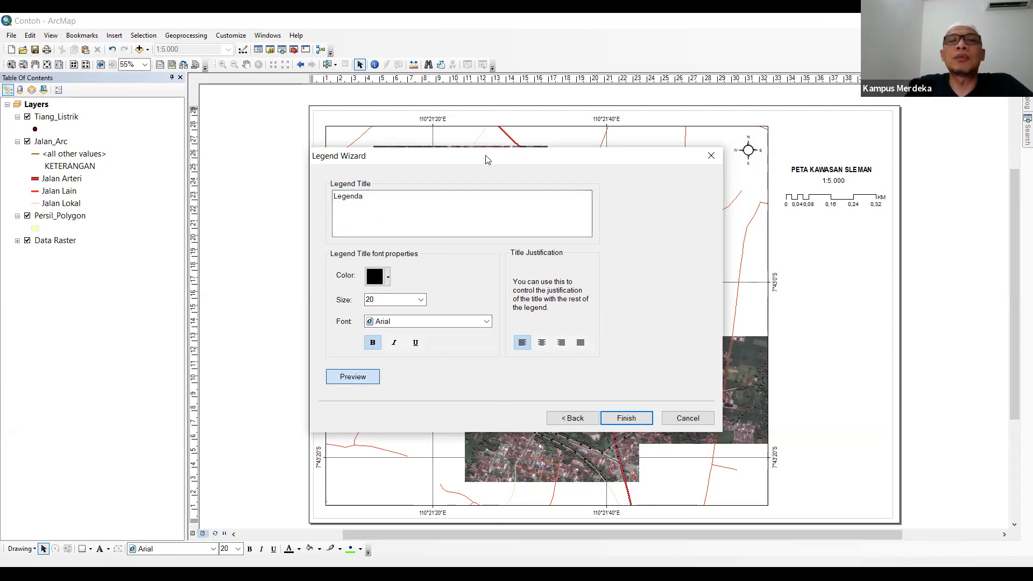
drag(448, 160, 409, 167)
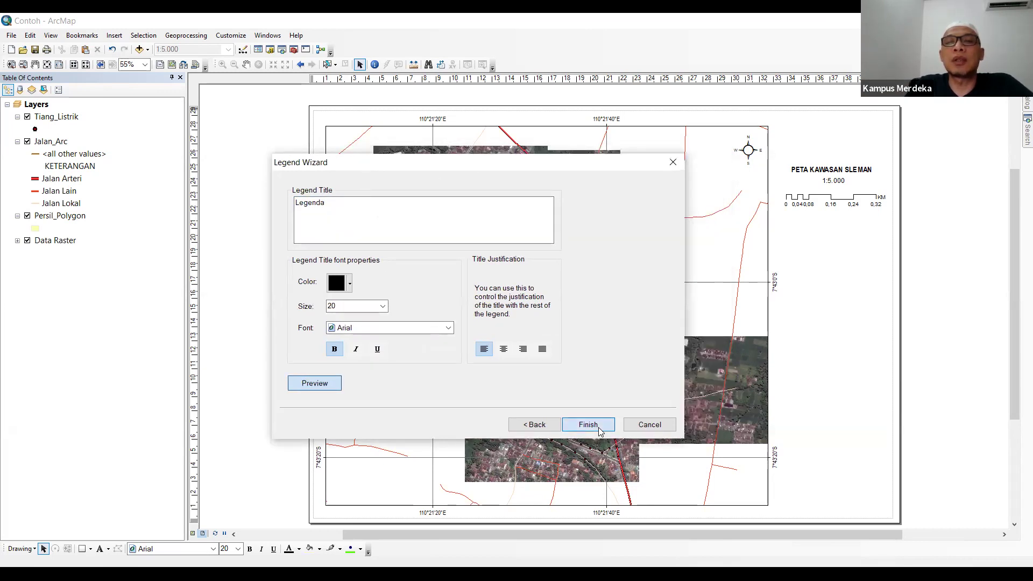
key(Return)
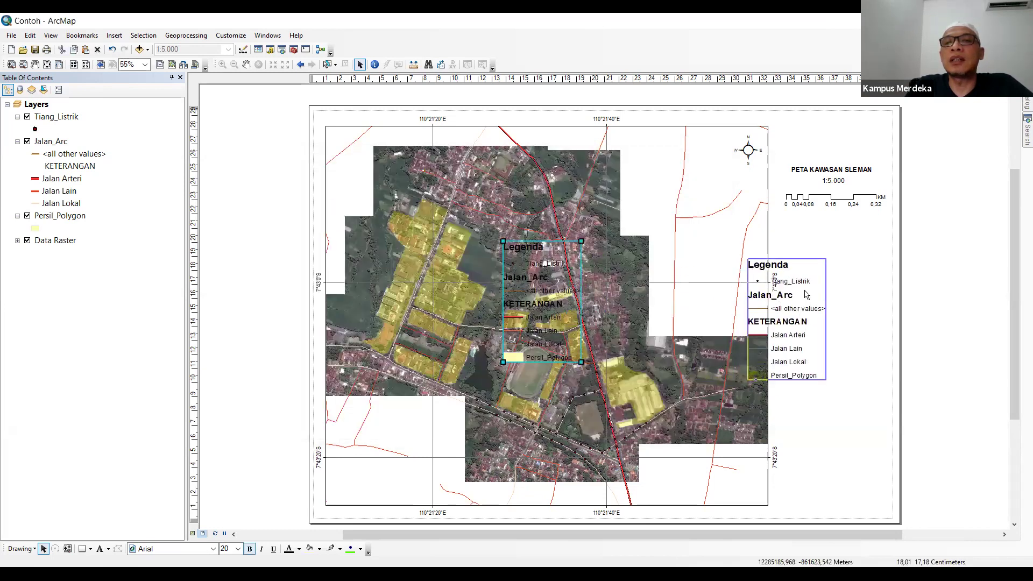
drag(820, 330, 823, 327)
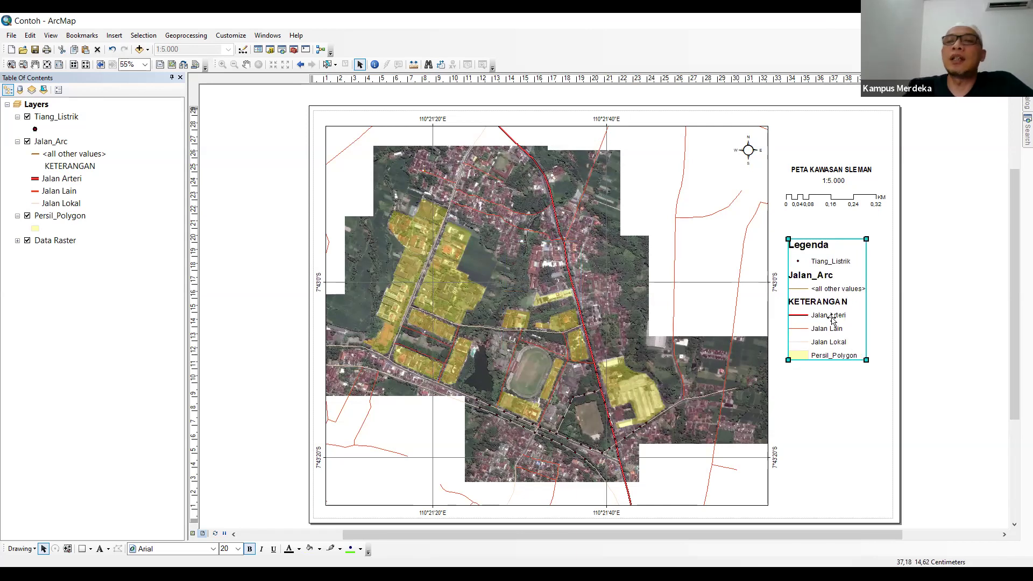
Step: Review the legend's properties, checking the item settings for Tiang_Listrik, Jalan_Arc and Persil_Polygon
double_click(825, 289)
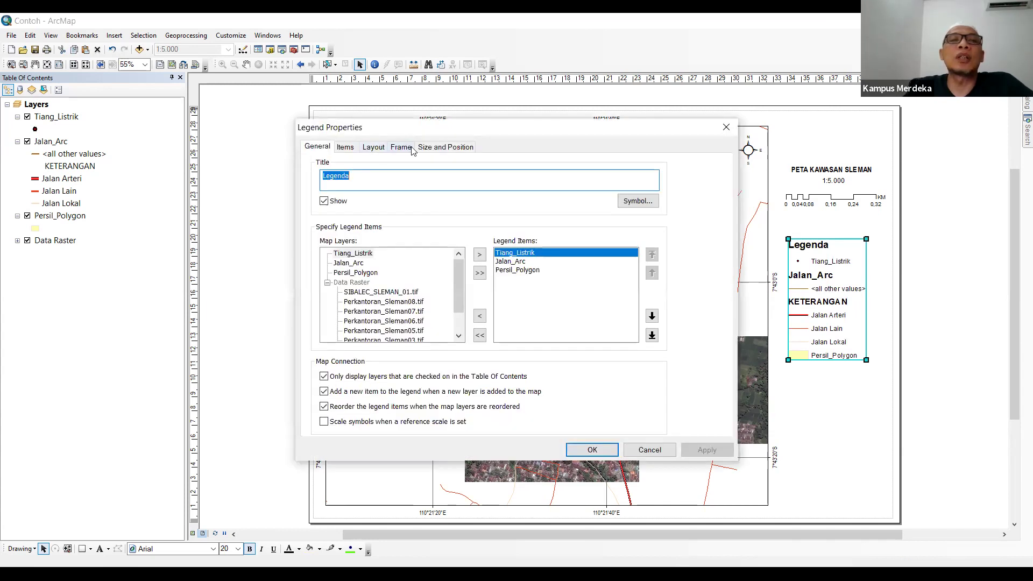
click(445, 147)
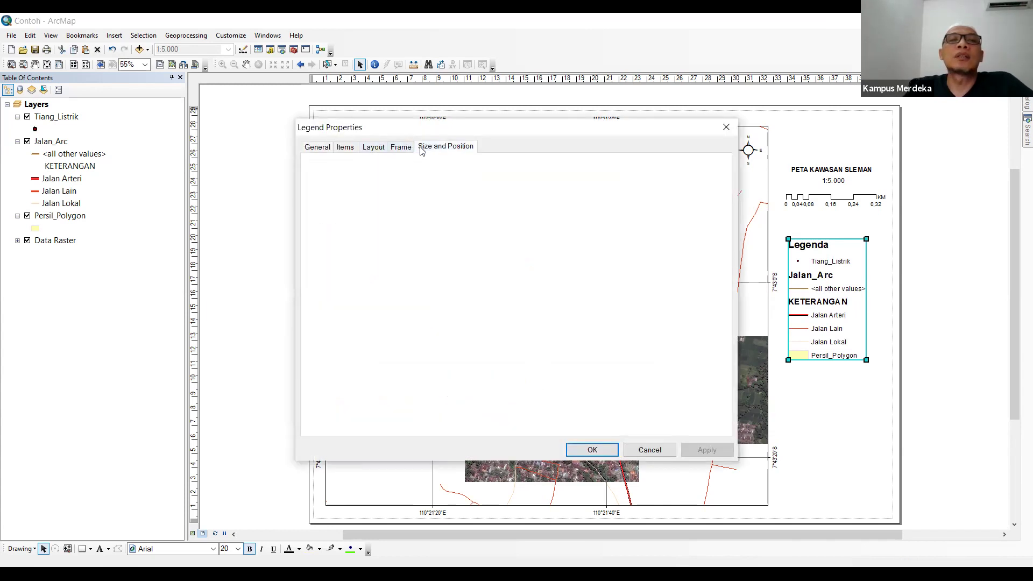
click(346, 149)
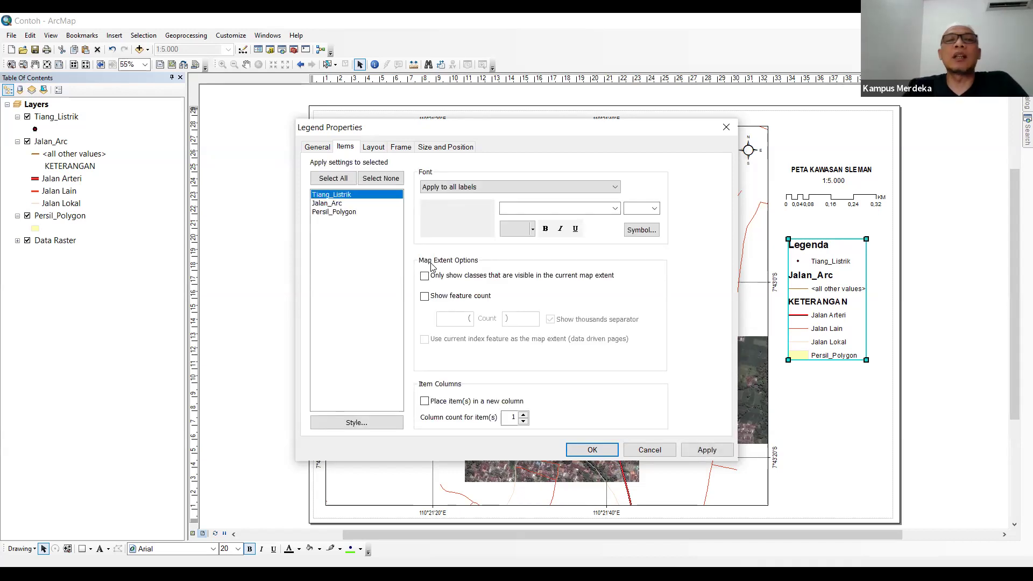
click(333, 203)
click(334, 212)
click(342, 194)
click(340, 204)
click(340, 212)
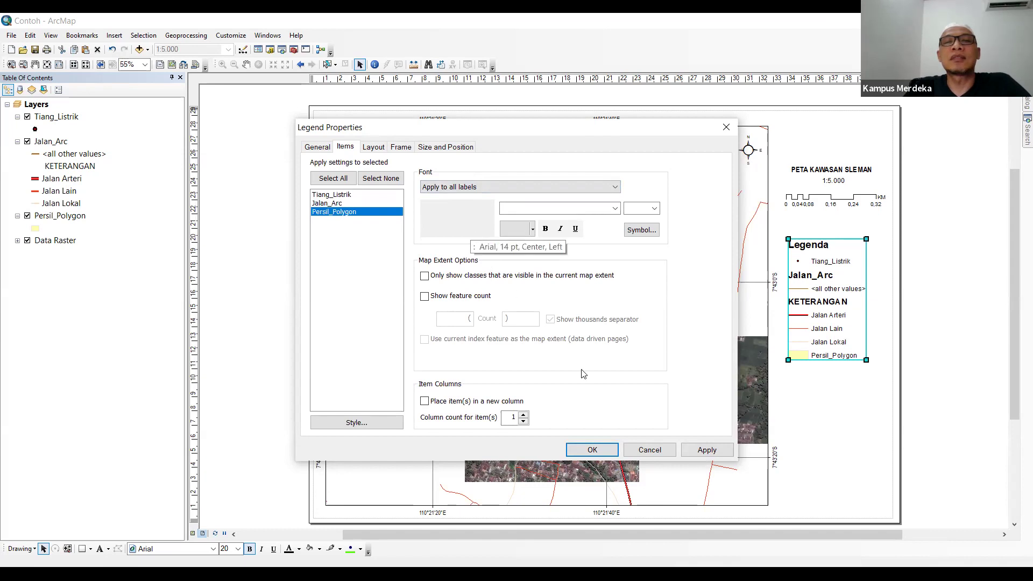
click(597, 449)
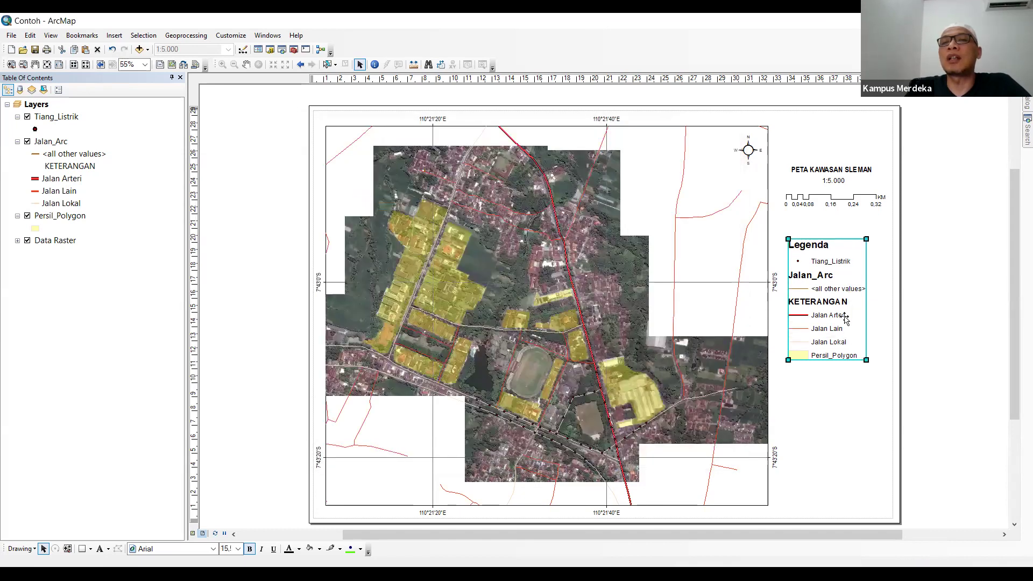
Step: Shrink the legend and move it further down, leaving a gap beneath the scale bar
drag(821, 291, 824, 328)
click(927, 273)
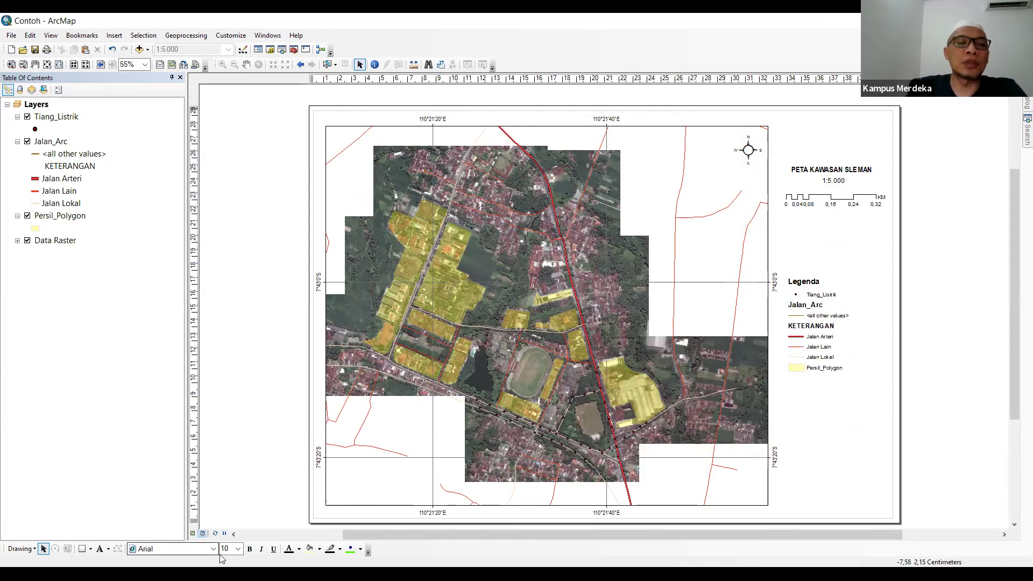
Step: Draw a rectangle about 40,7 cm by 28,5 cm around all layout elements, just inside the page edges
click(89, 549)
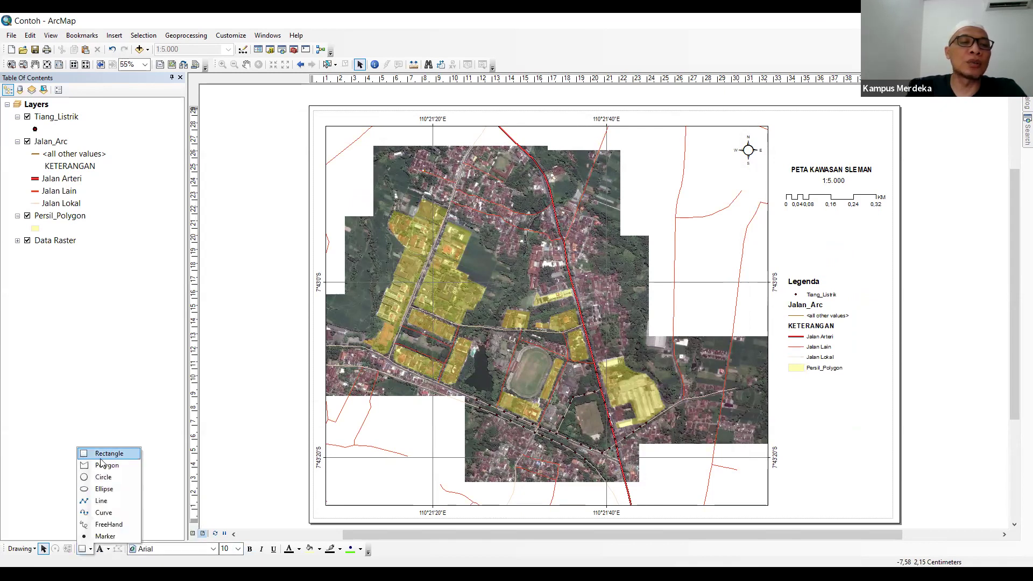
click(108, 549)
click(254, 554)
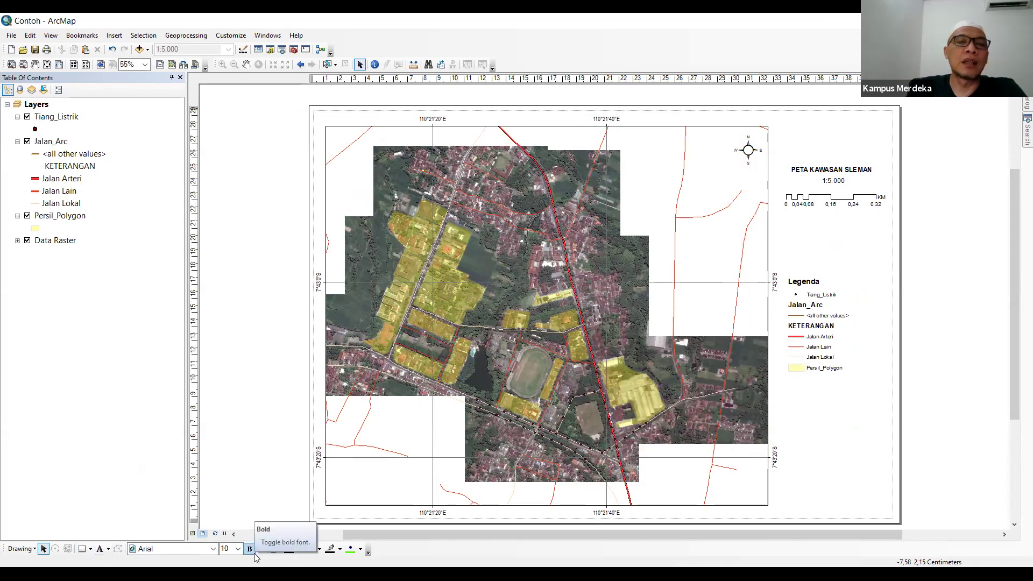
click(82, 550)
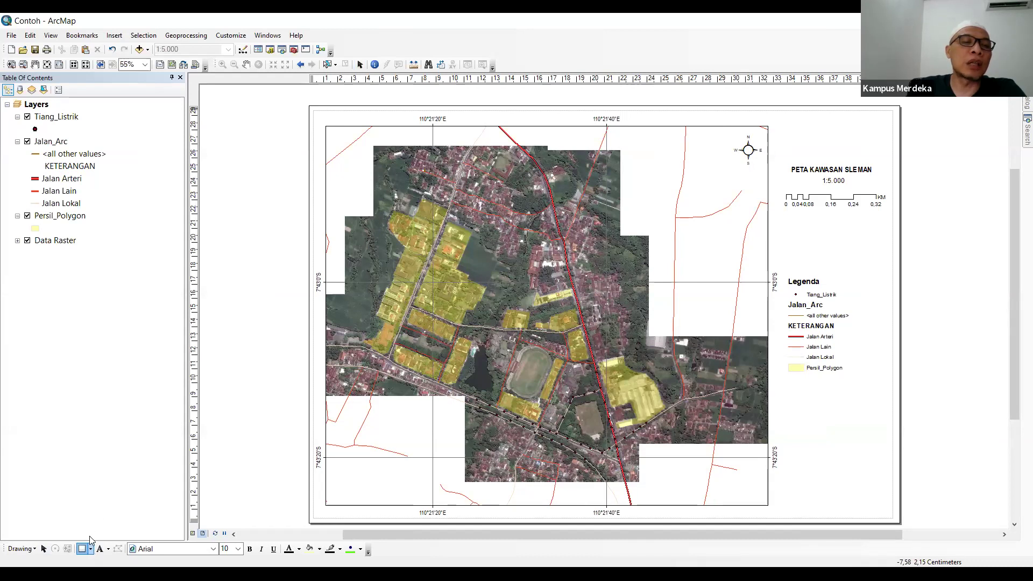
click(84, 551)
click(85, 548)
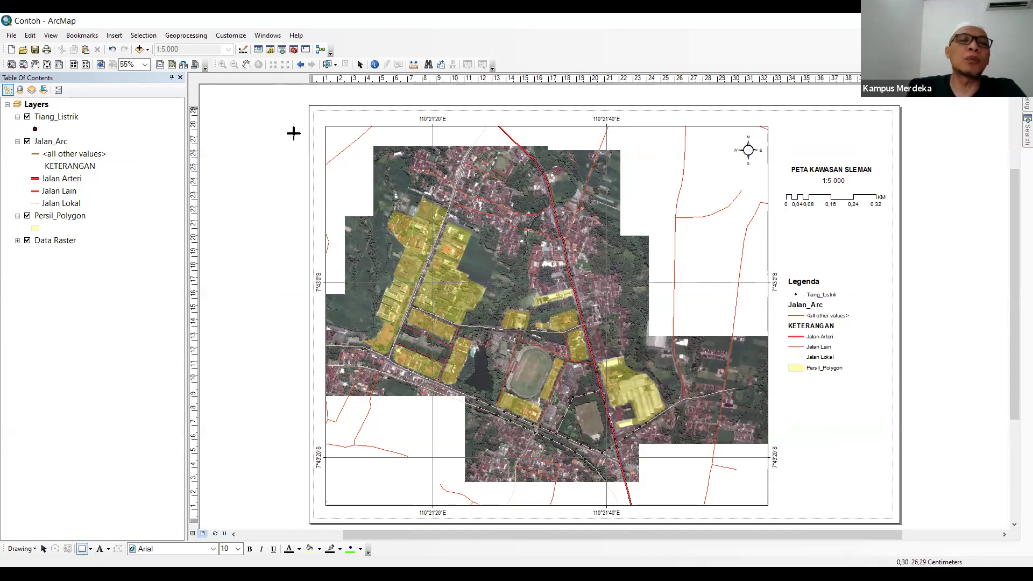
drag(317, 116, 890, 518)
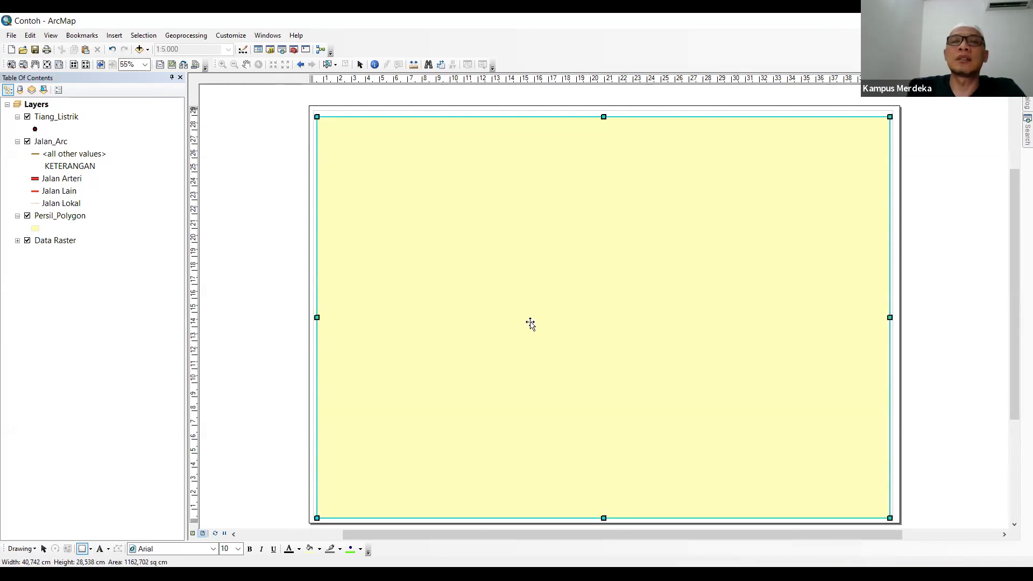
Step: Give the page-sized rectangle no fill colour and set its outline width to 2
right_click(503, 259)
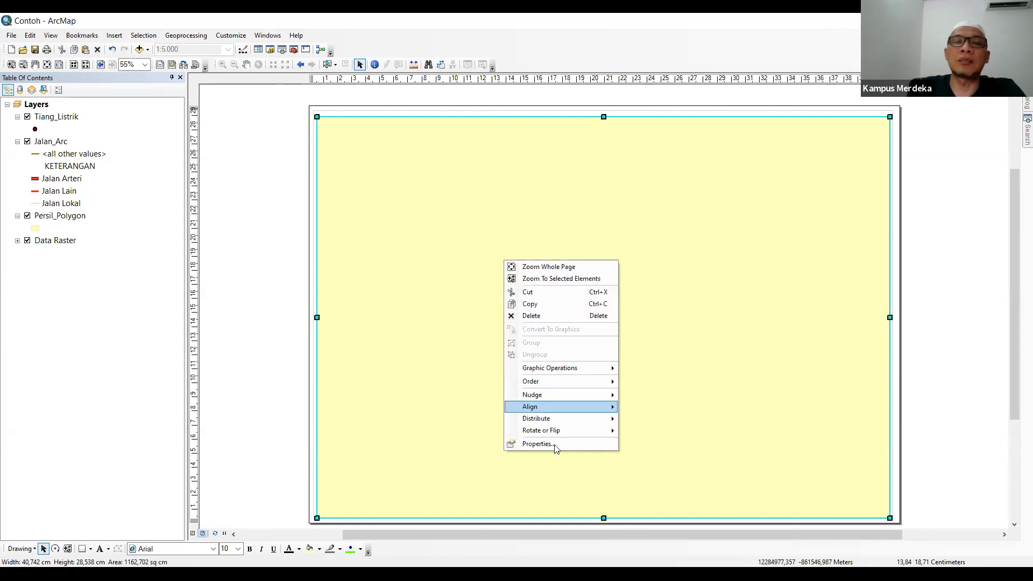
click(558, 445)
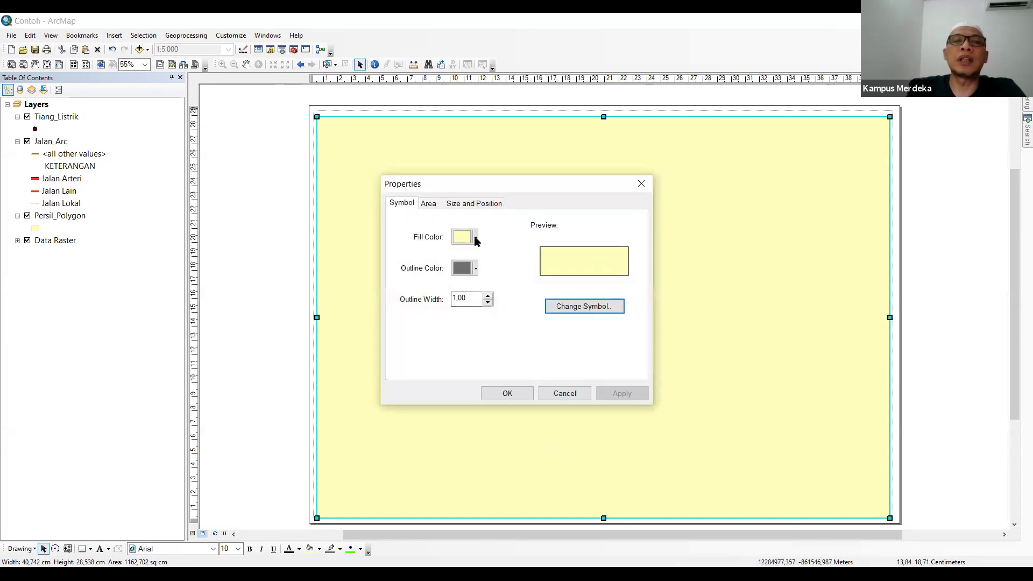
click(469, 241)
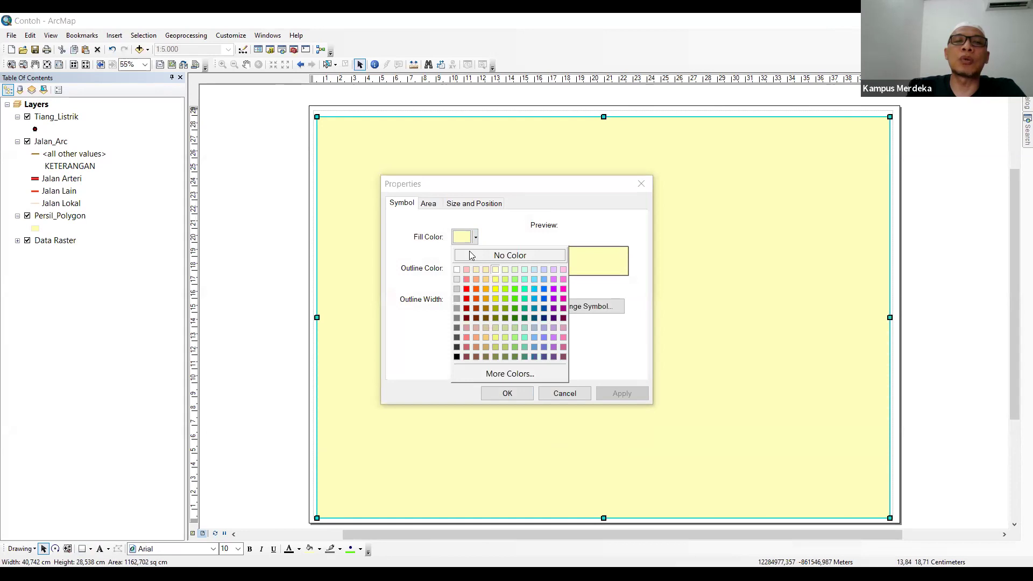
click(472, 256)
click(487, 296)
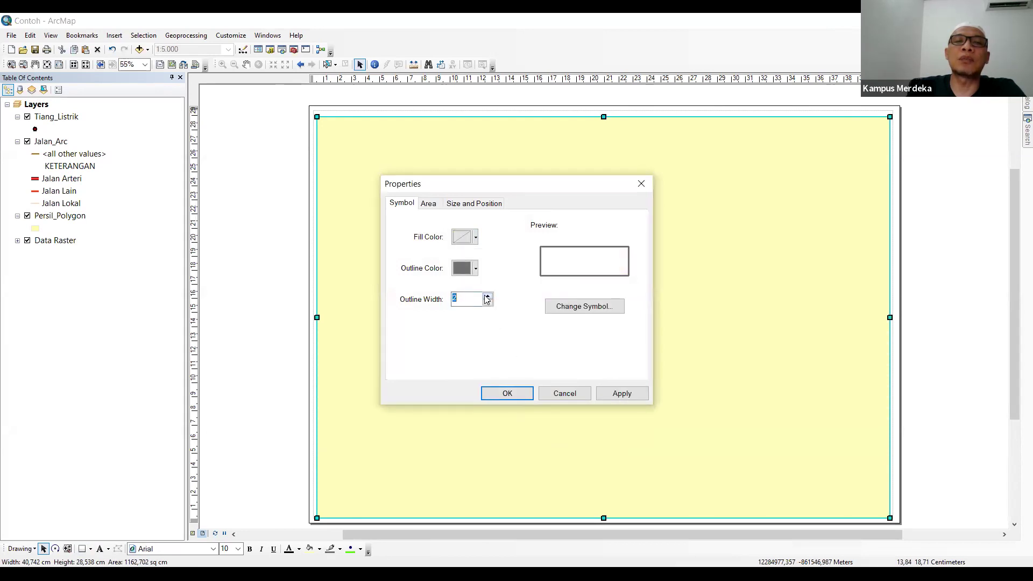
click(619, 395)
click(508, 393)
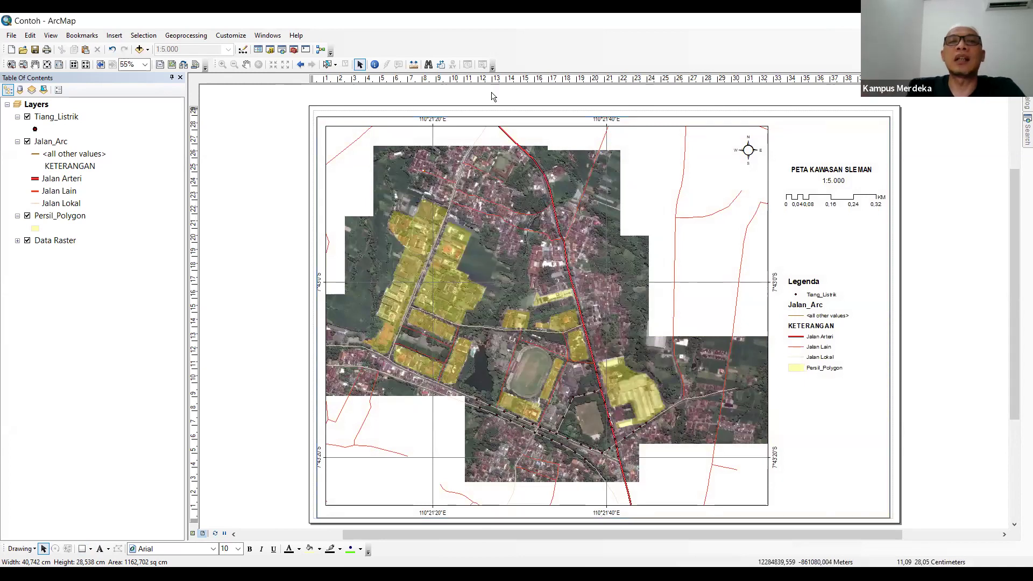
Step: Raise the border rectangle's upper edge slightly so it clears the graticule labels, and deselect it
click(492, 117)
drag(604, 115, 604, 112)
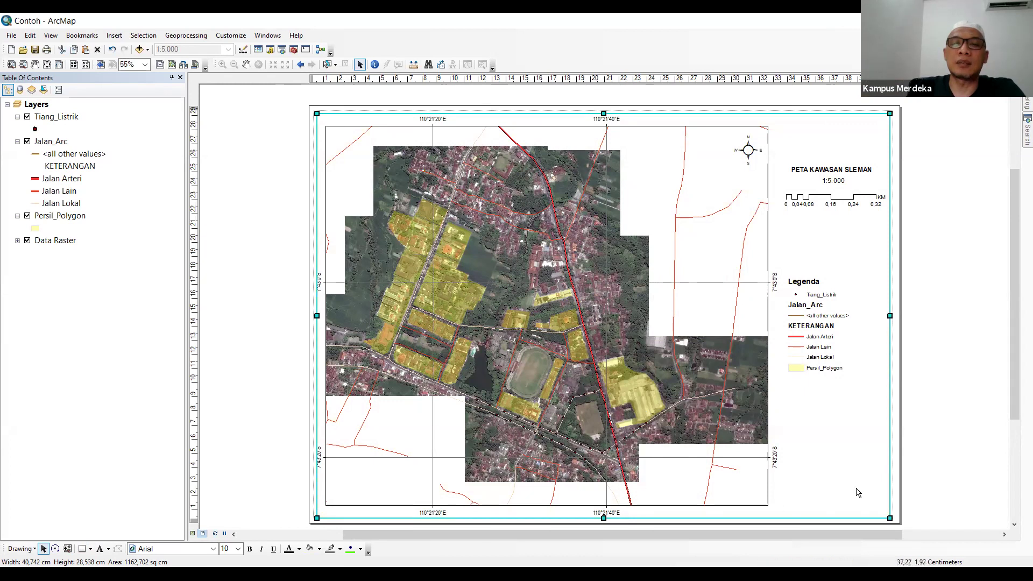
click(945, 474)
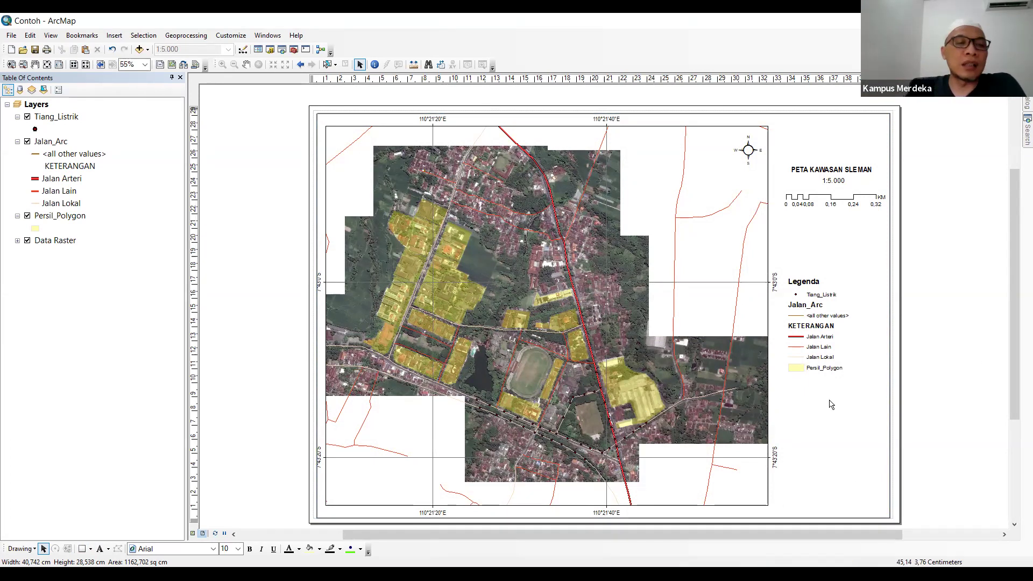
click(34, 549)
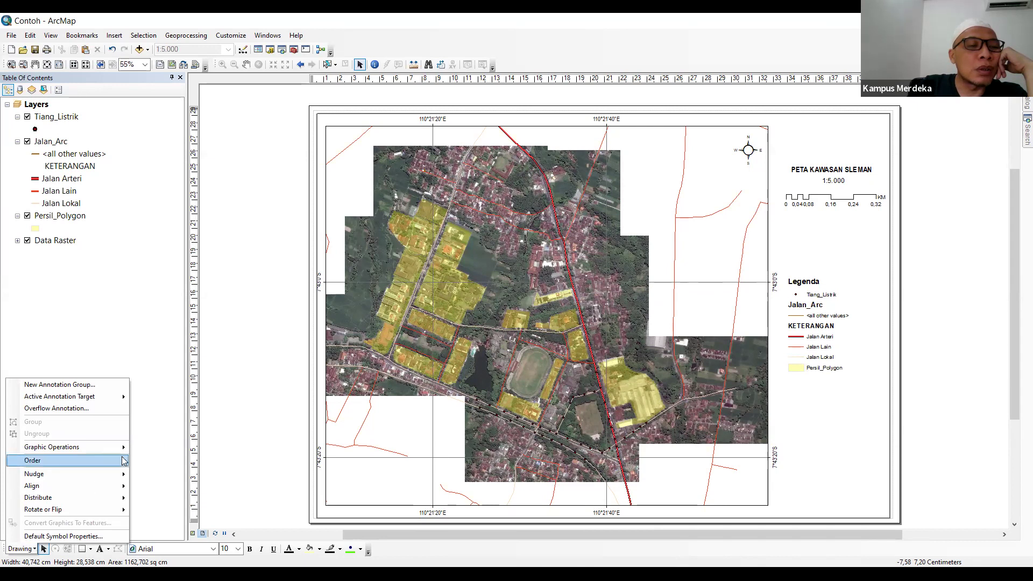
mouse_move(123, 460)
click(166, 400)
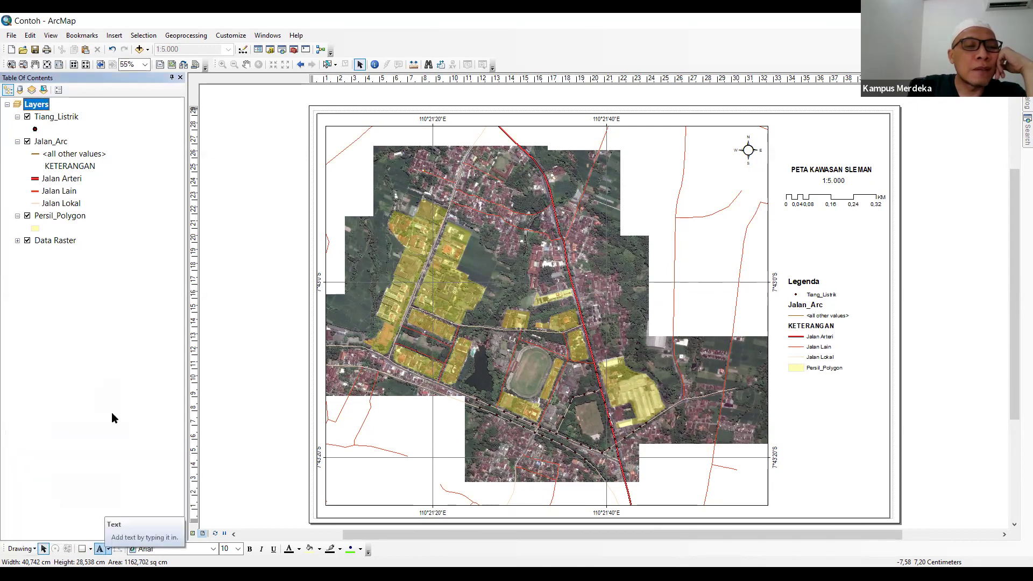
Step: Insert the Leger logo picture from the Pictures folder and place it centred above the map title, leaving it deselected
click(114, 36)
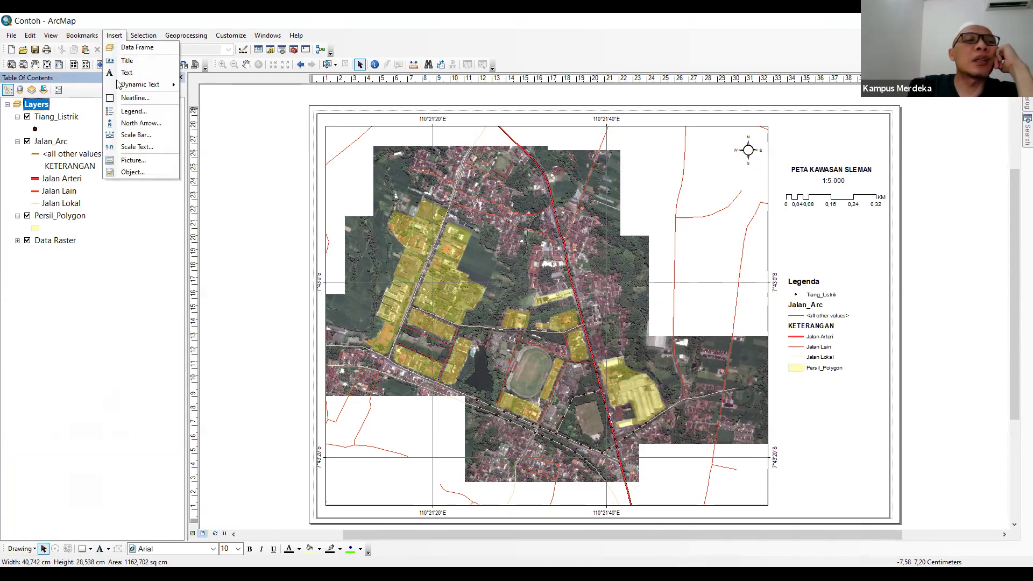
click(139, 162)
click(461, 181)
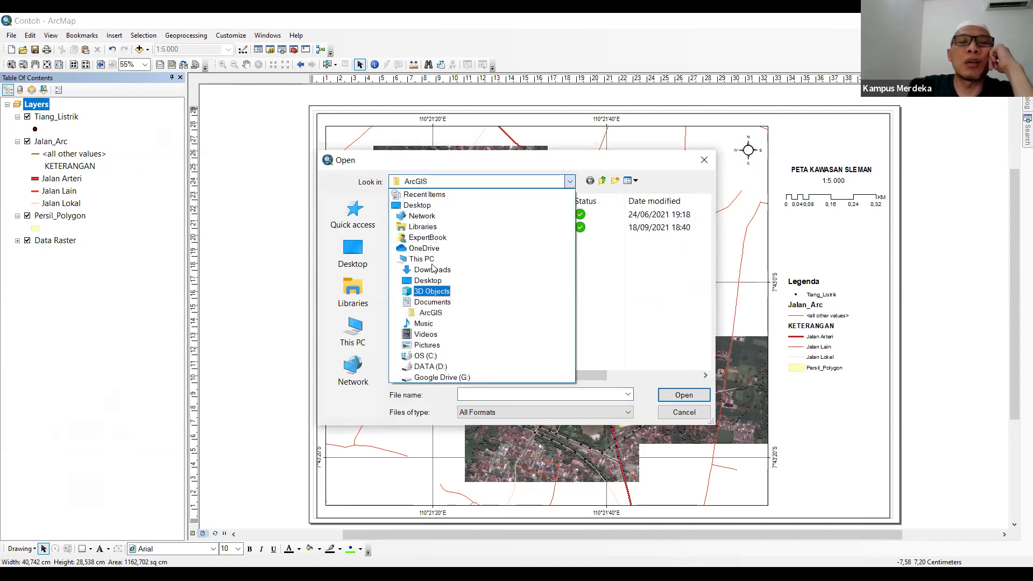
click(427, 345)
scroll(514, 299, down, 10)
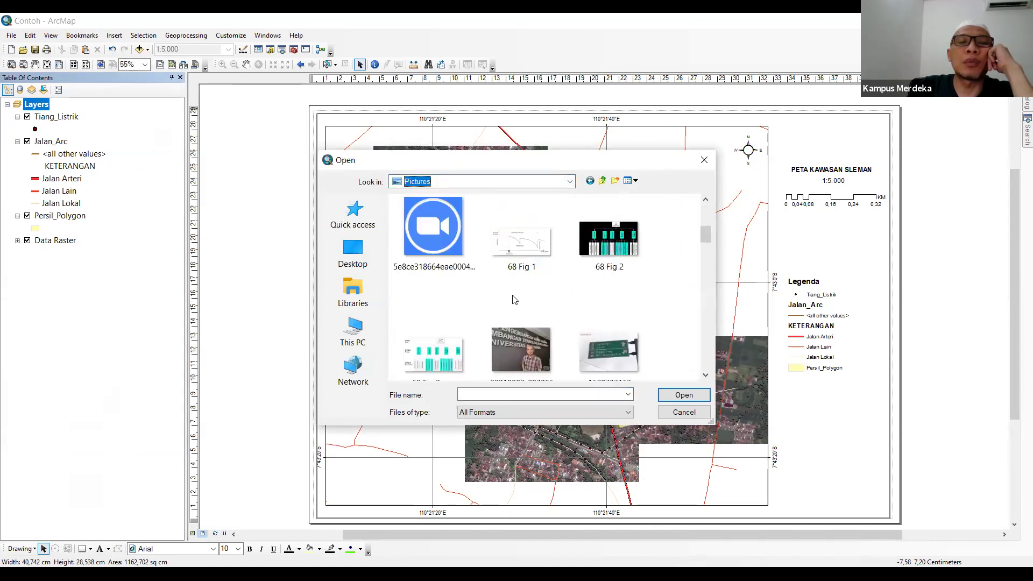
scroll(514, 300, down, 4)
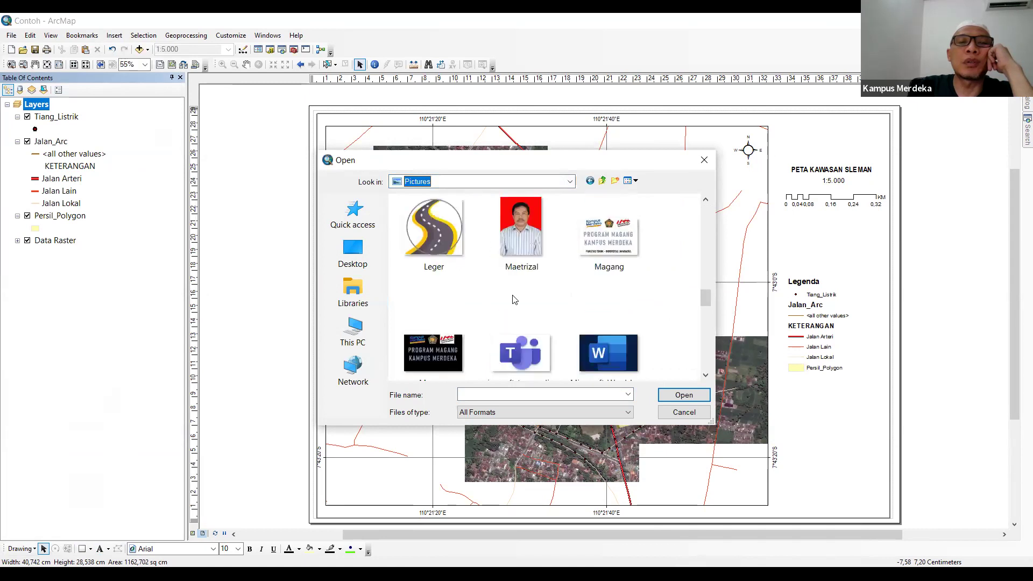
scroll(514, 300, up, 4)
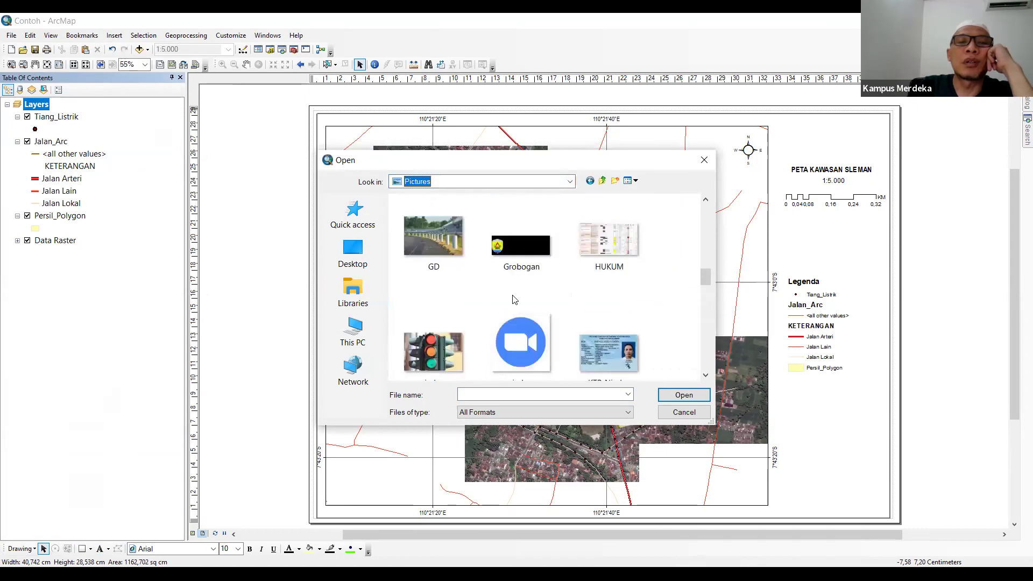
scroll(514, 300, up, 10)
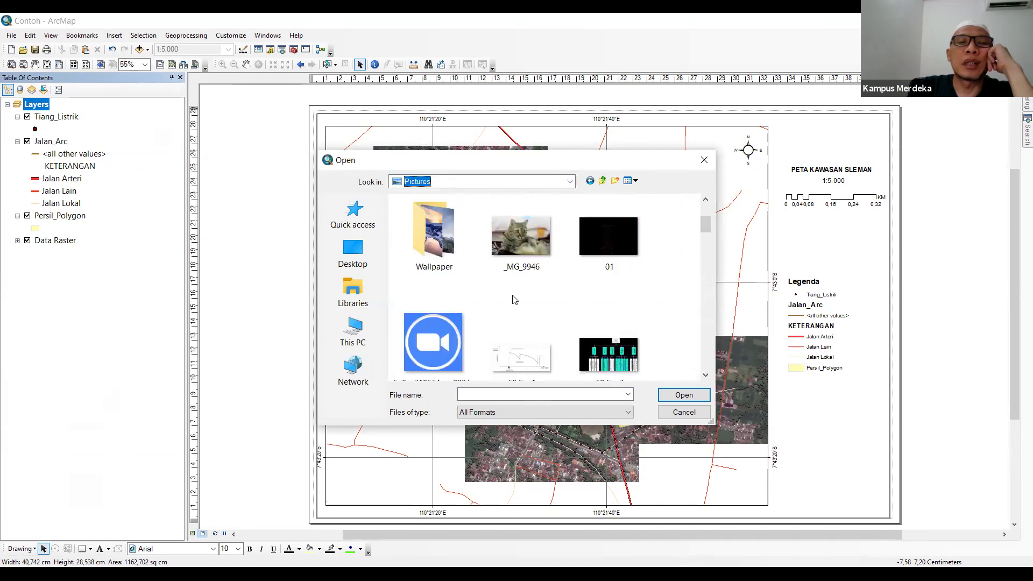
scroll(514, 300, up, 2)
scroll(514, 300, down, 8)
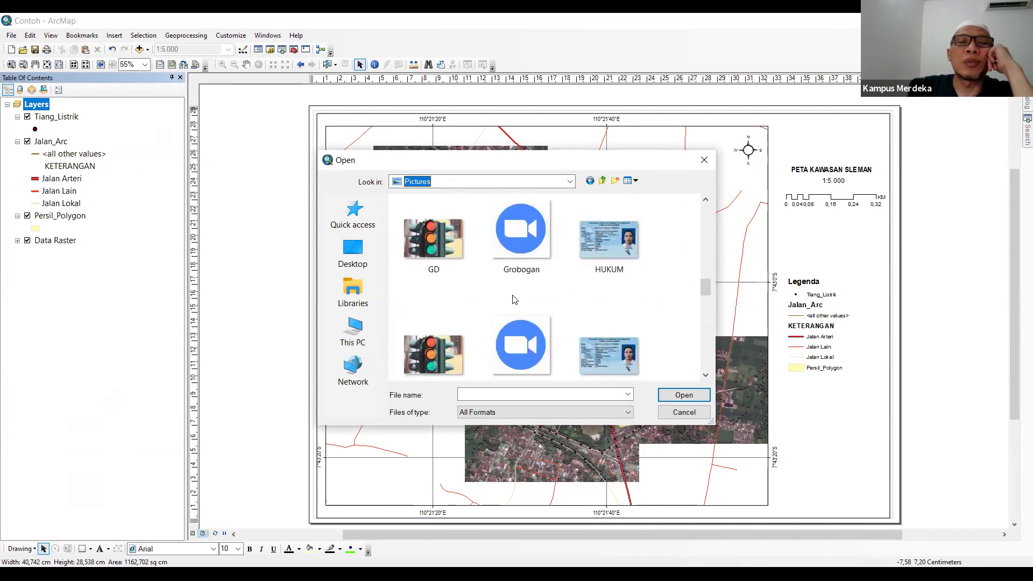
scroll(513, 300, down, 3)
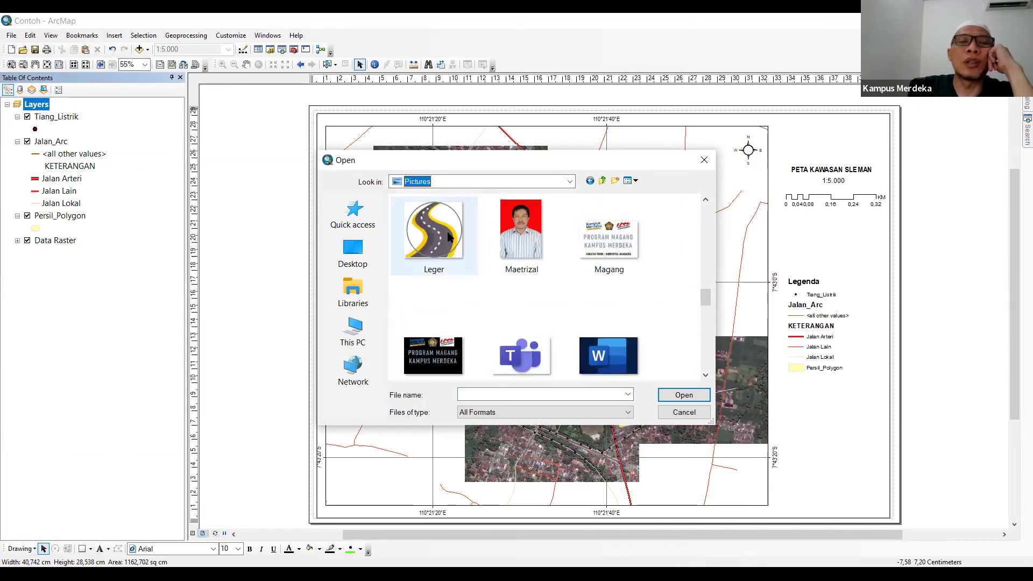
click(451, 237)
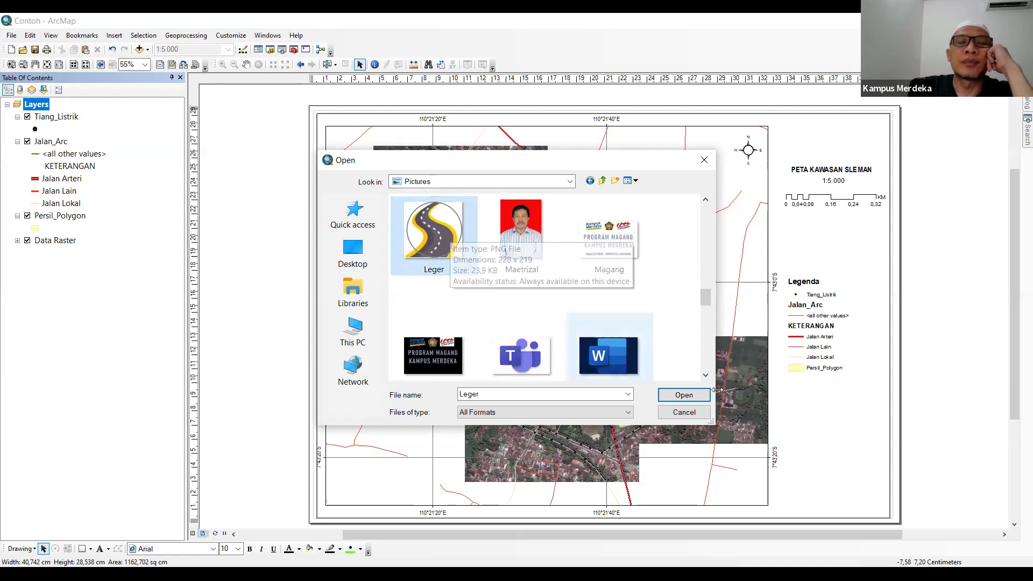
click(679, 393)
drag(612, 315, 840, 153)
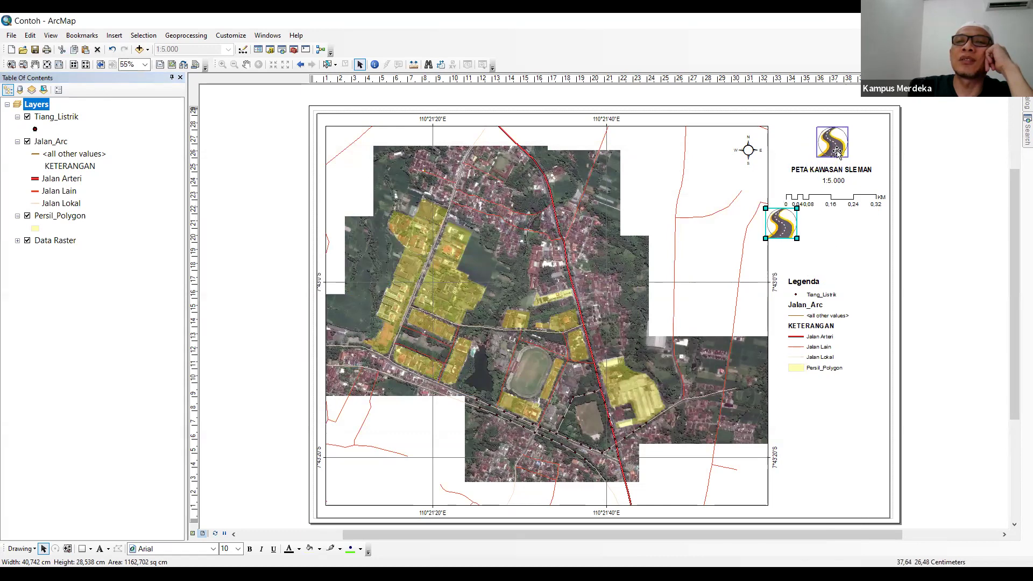
click(984, 306)
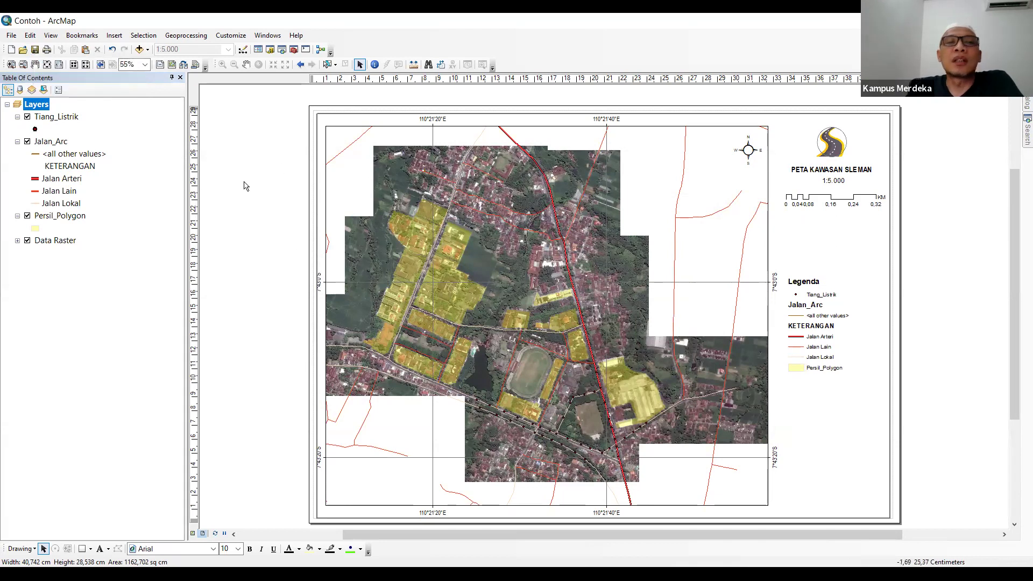
Step: Shift the map data frame slightly to the right within the page border
click(327, 227)
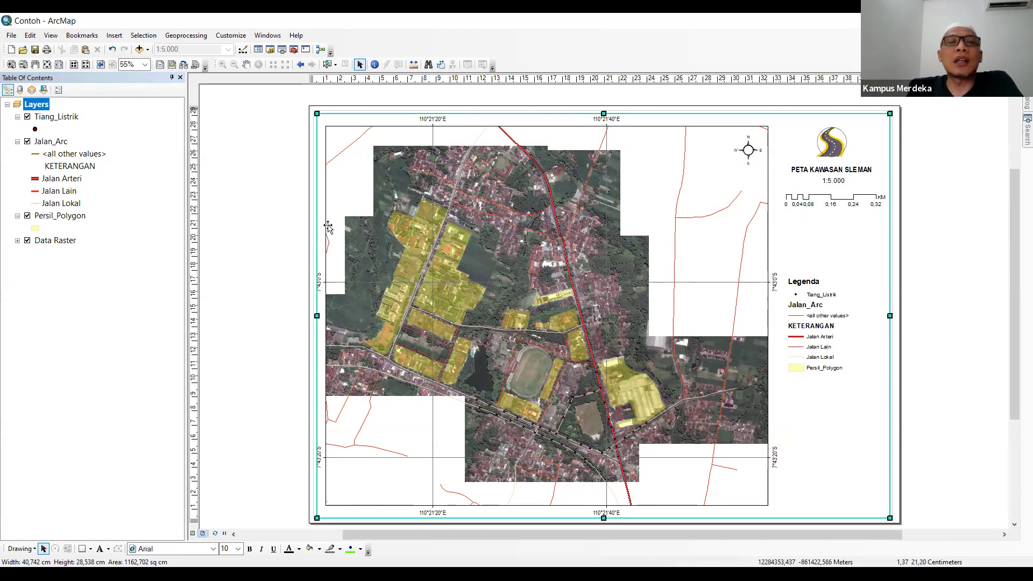
click(329, 227)
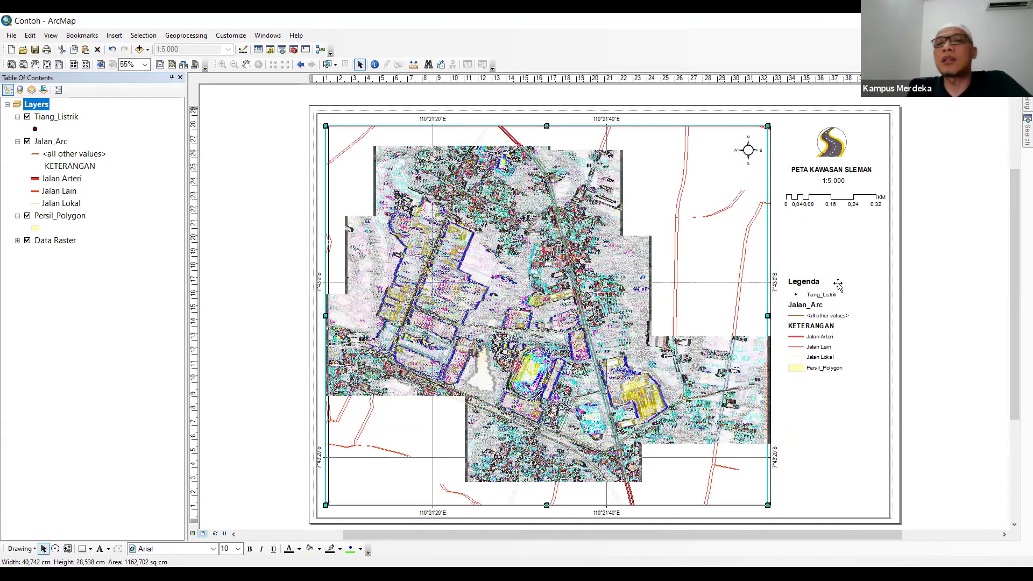
click(250, 200)
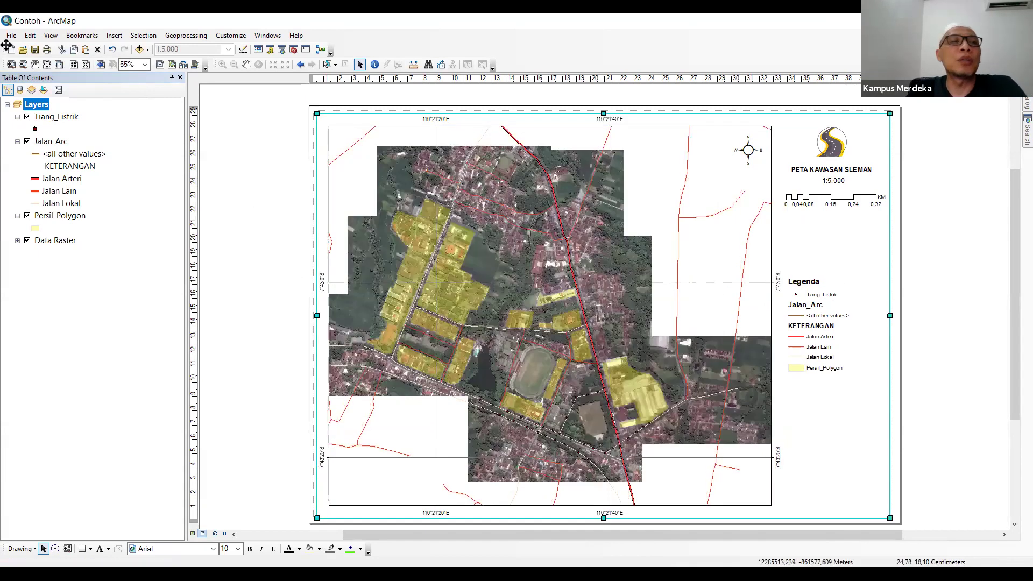
Step: Export the map layout to the Documents folder as a 300 dpi PDF named Contoh
click(10, 36)
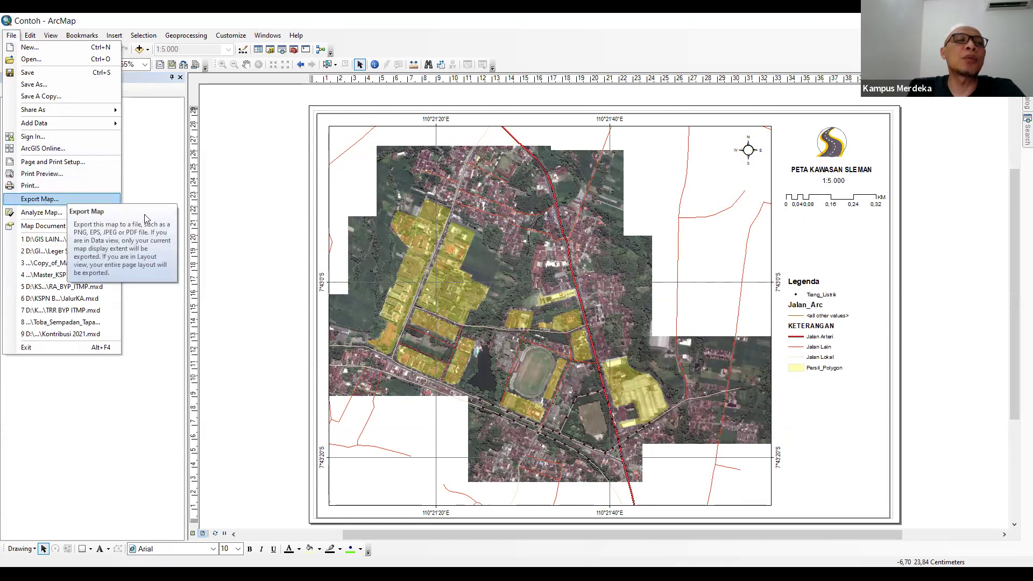
click(43, 199)
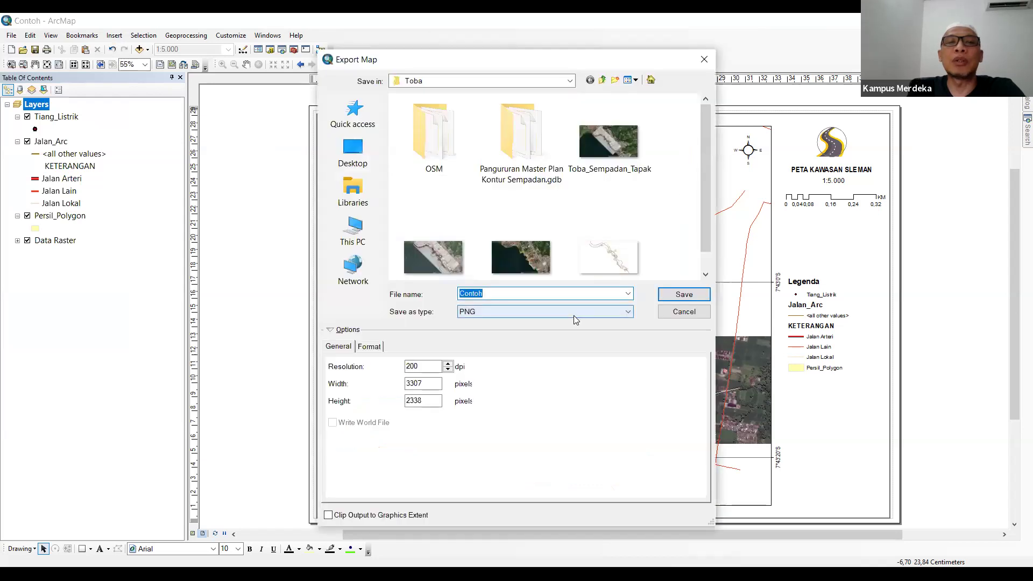
click(576, 317)
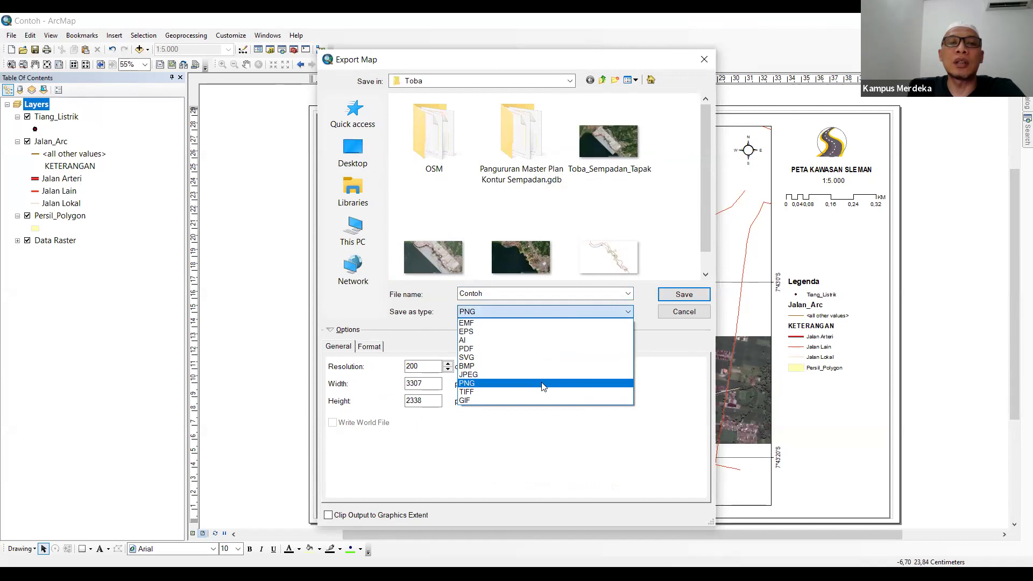
click(542, 350)
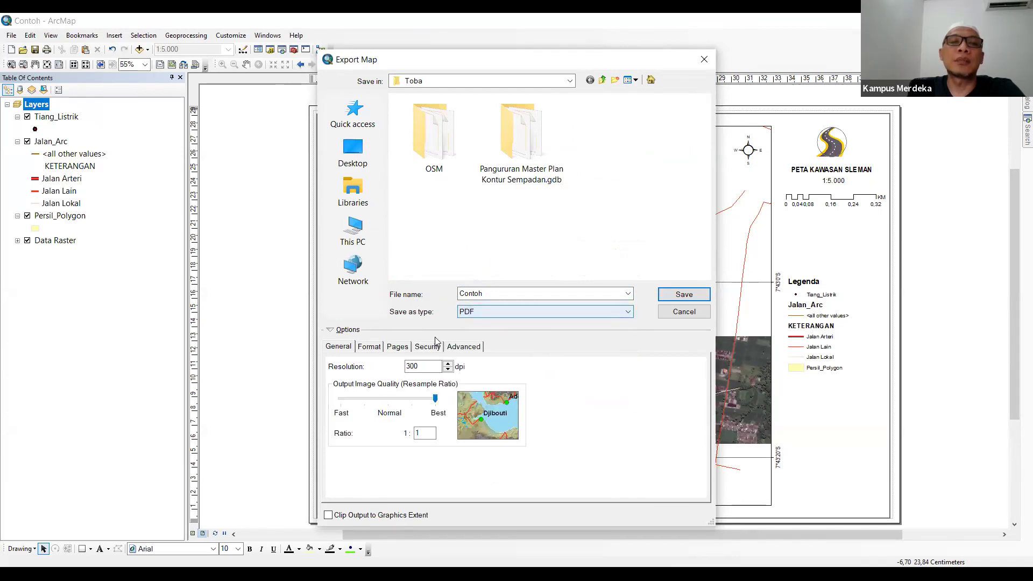
click(487, 80)
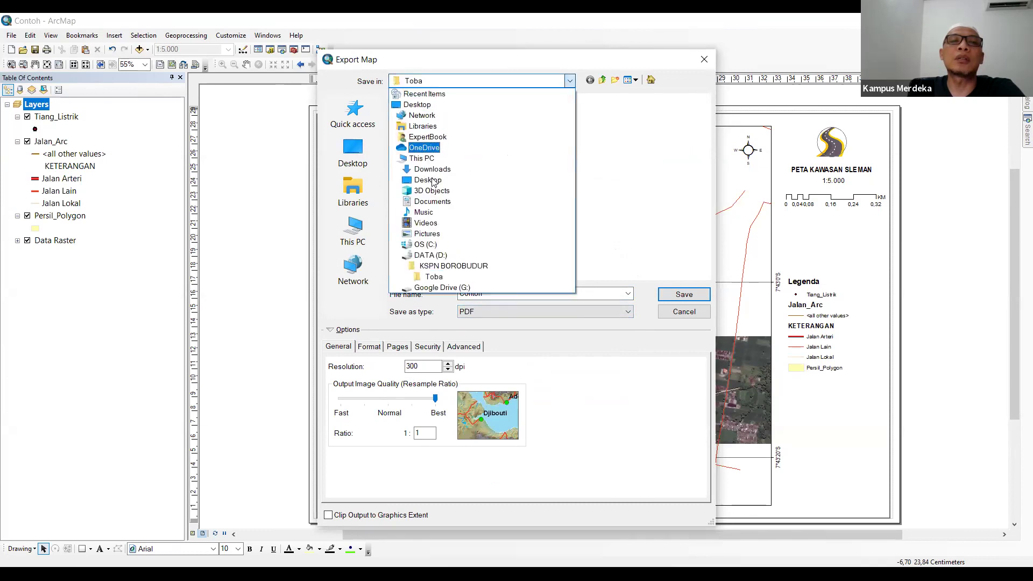
click(434, 202)
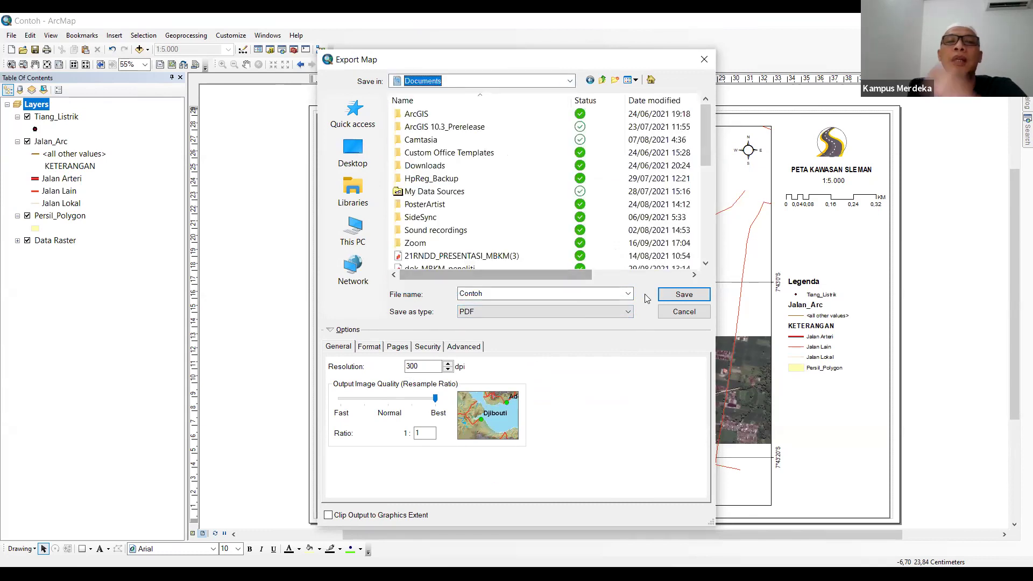
click(662, 294)
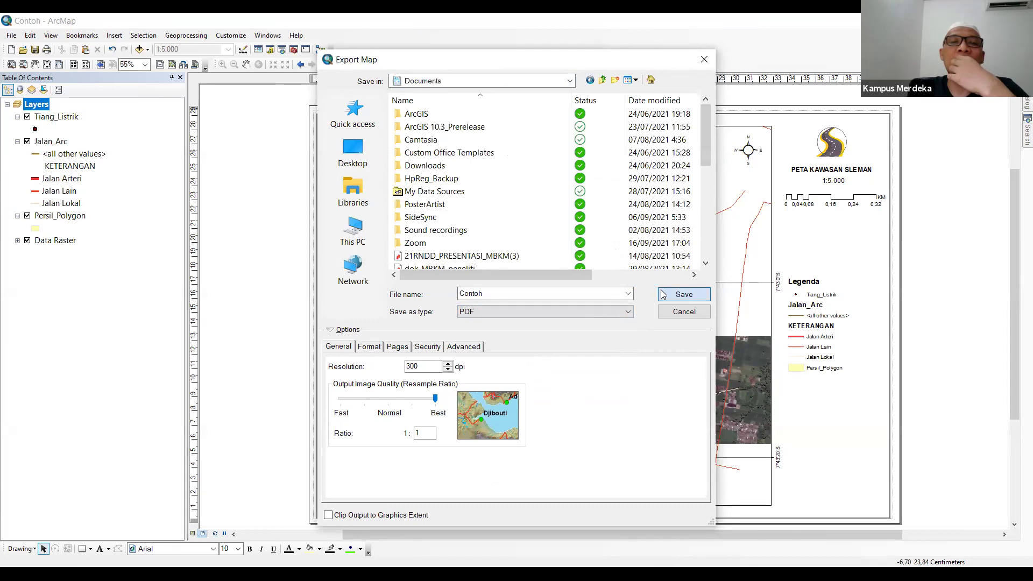